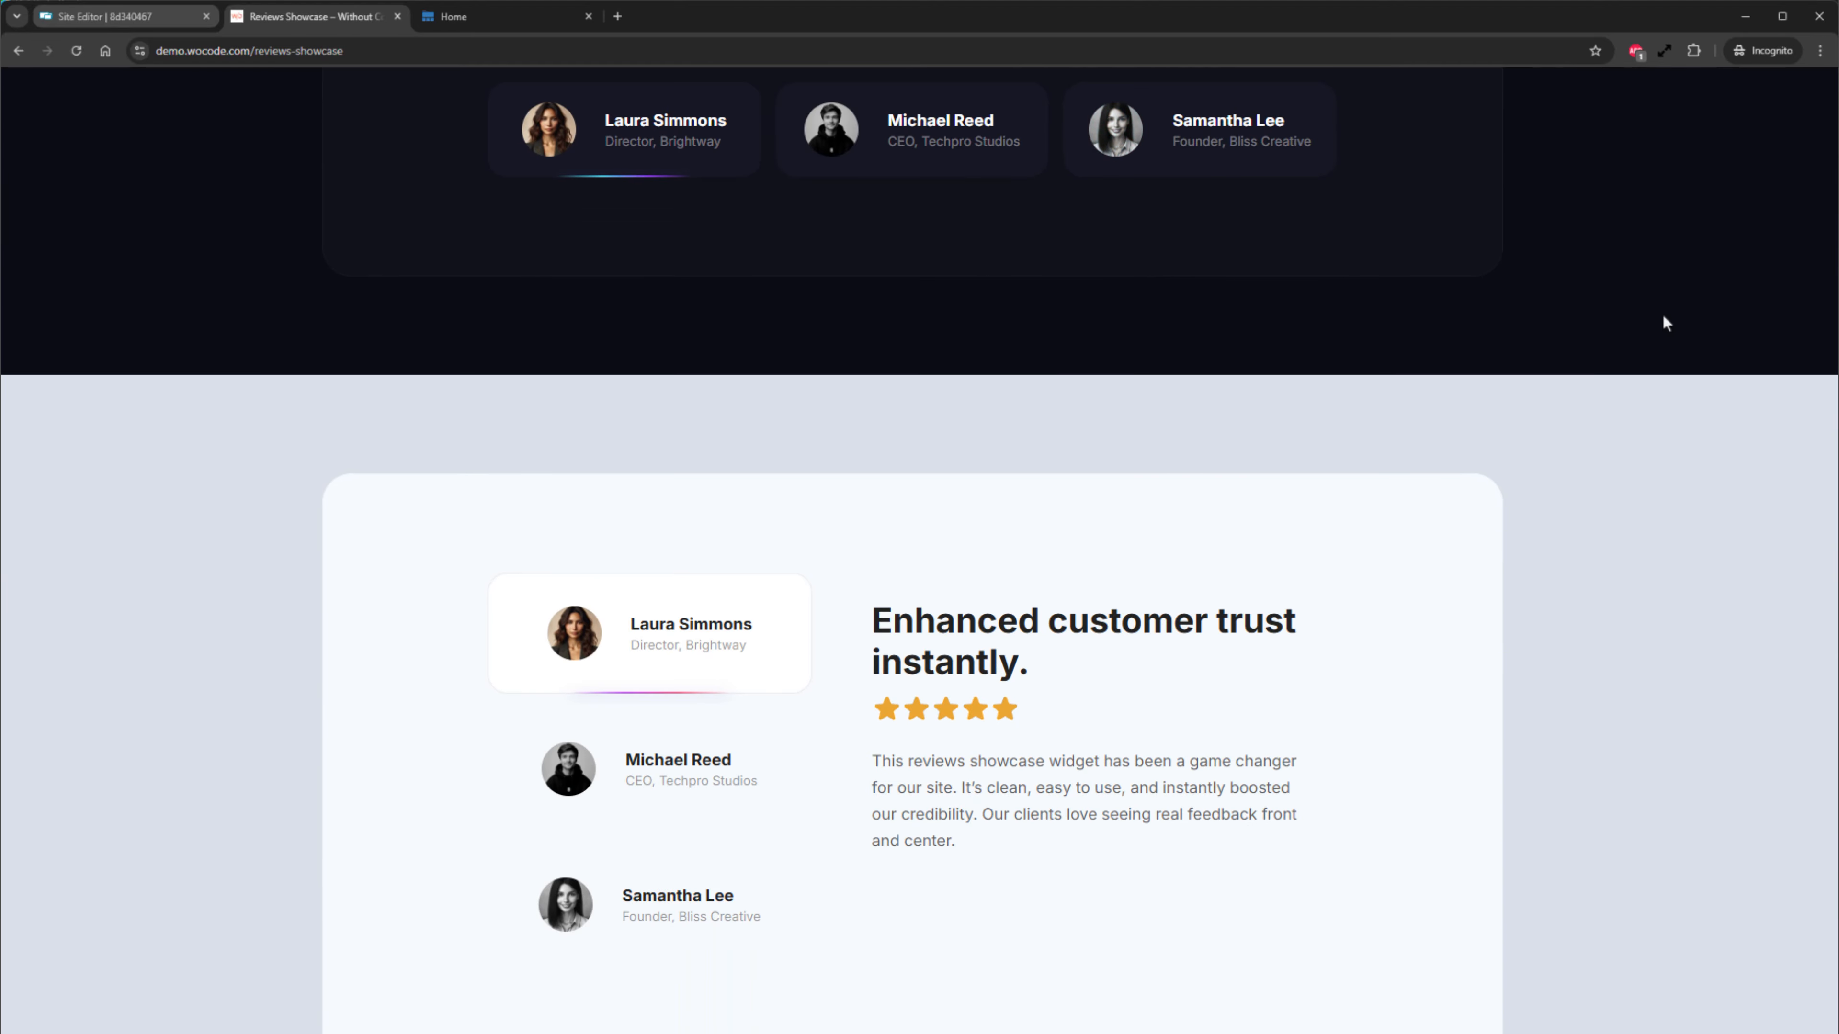
- Preview the Reviews Showcase demo by selecting different reviewers in the light vertical layout and the dark horizontal layout
scroll(1658, 326, "down", 1)
left_click(717, 695)
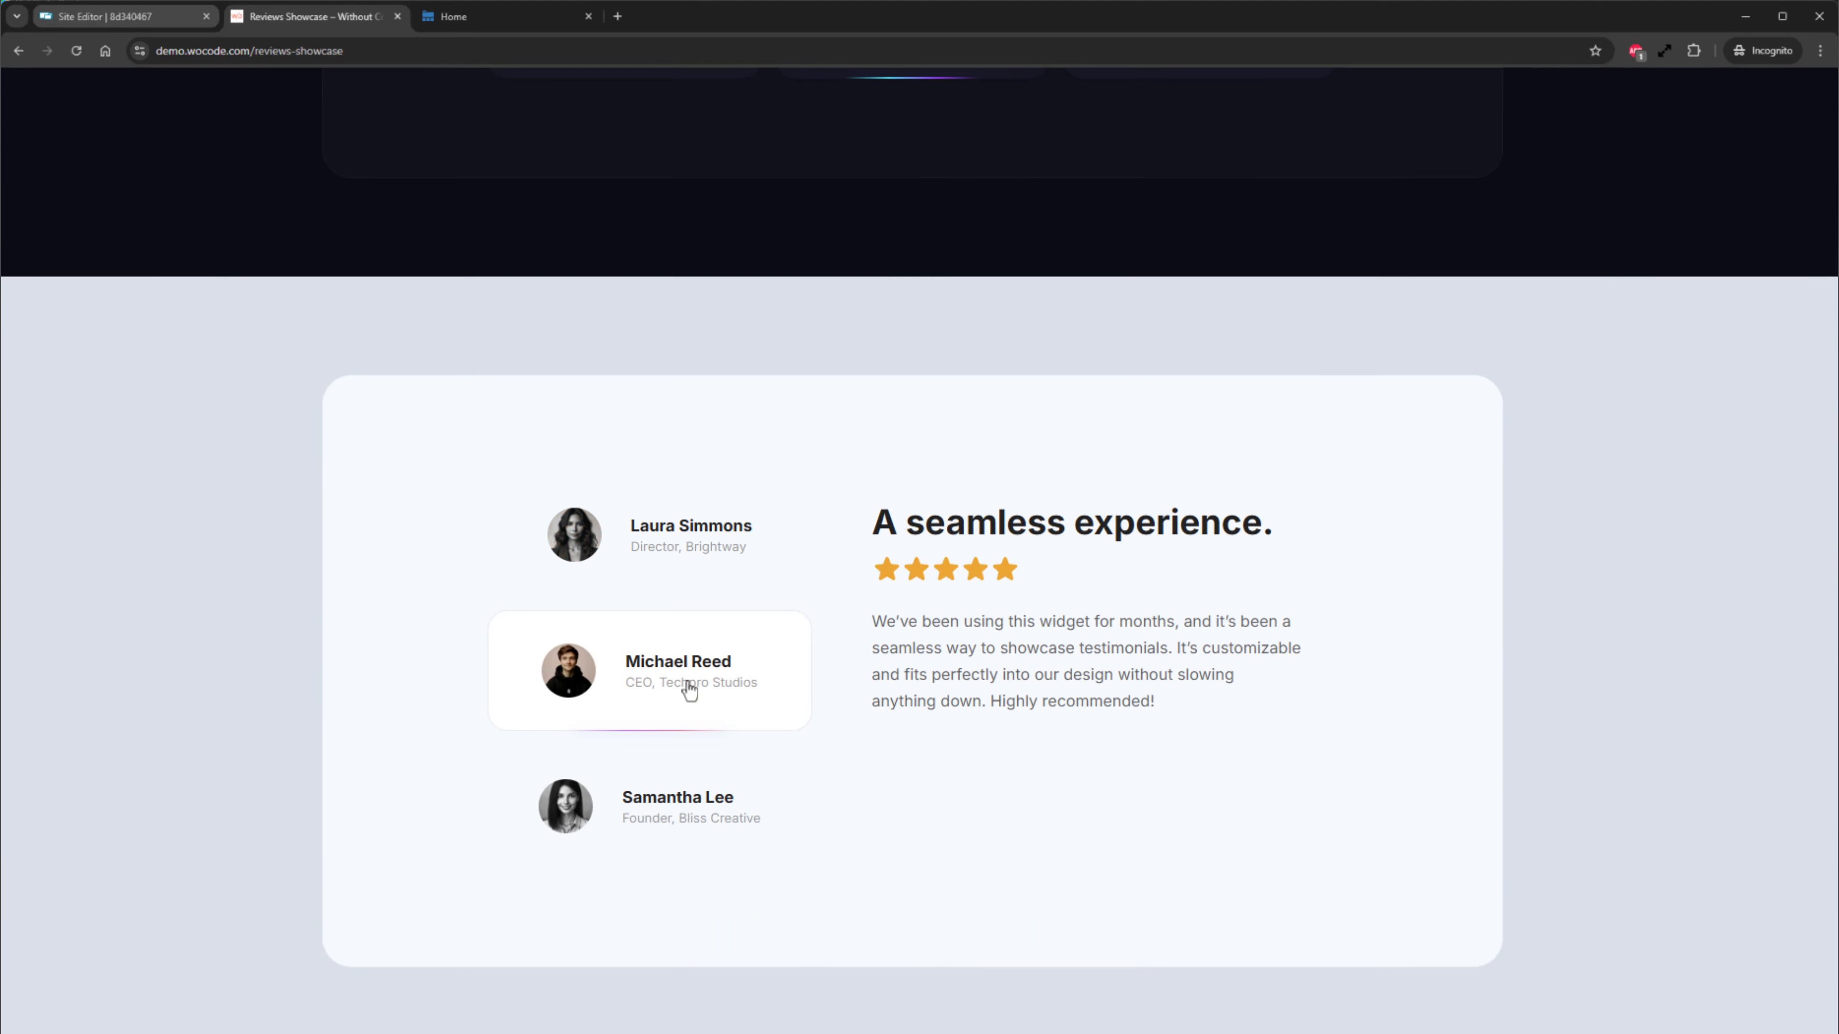
left_click(717, 800)
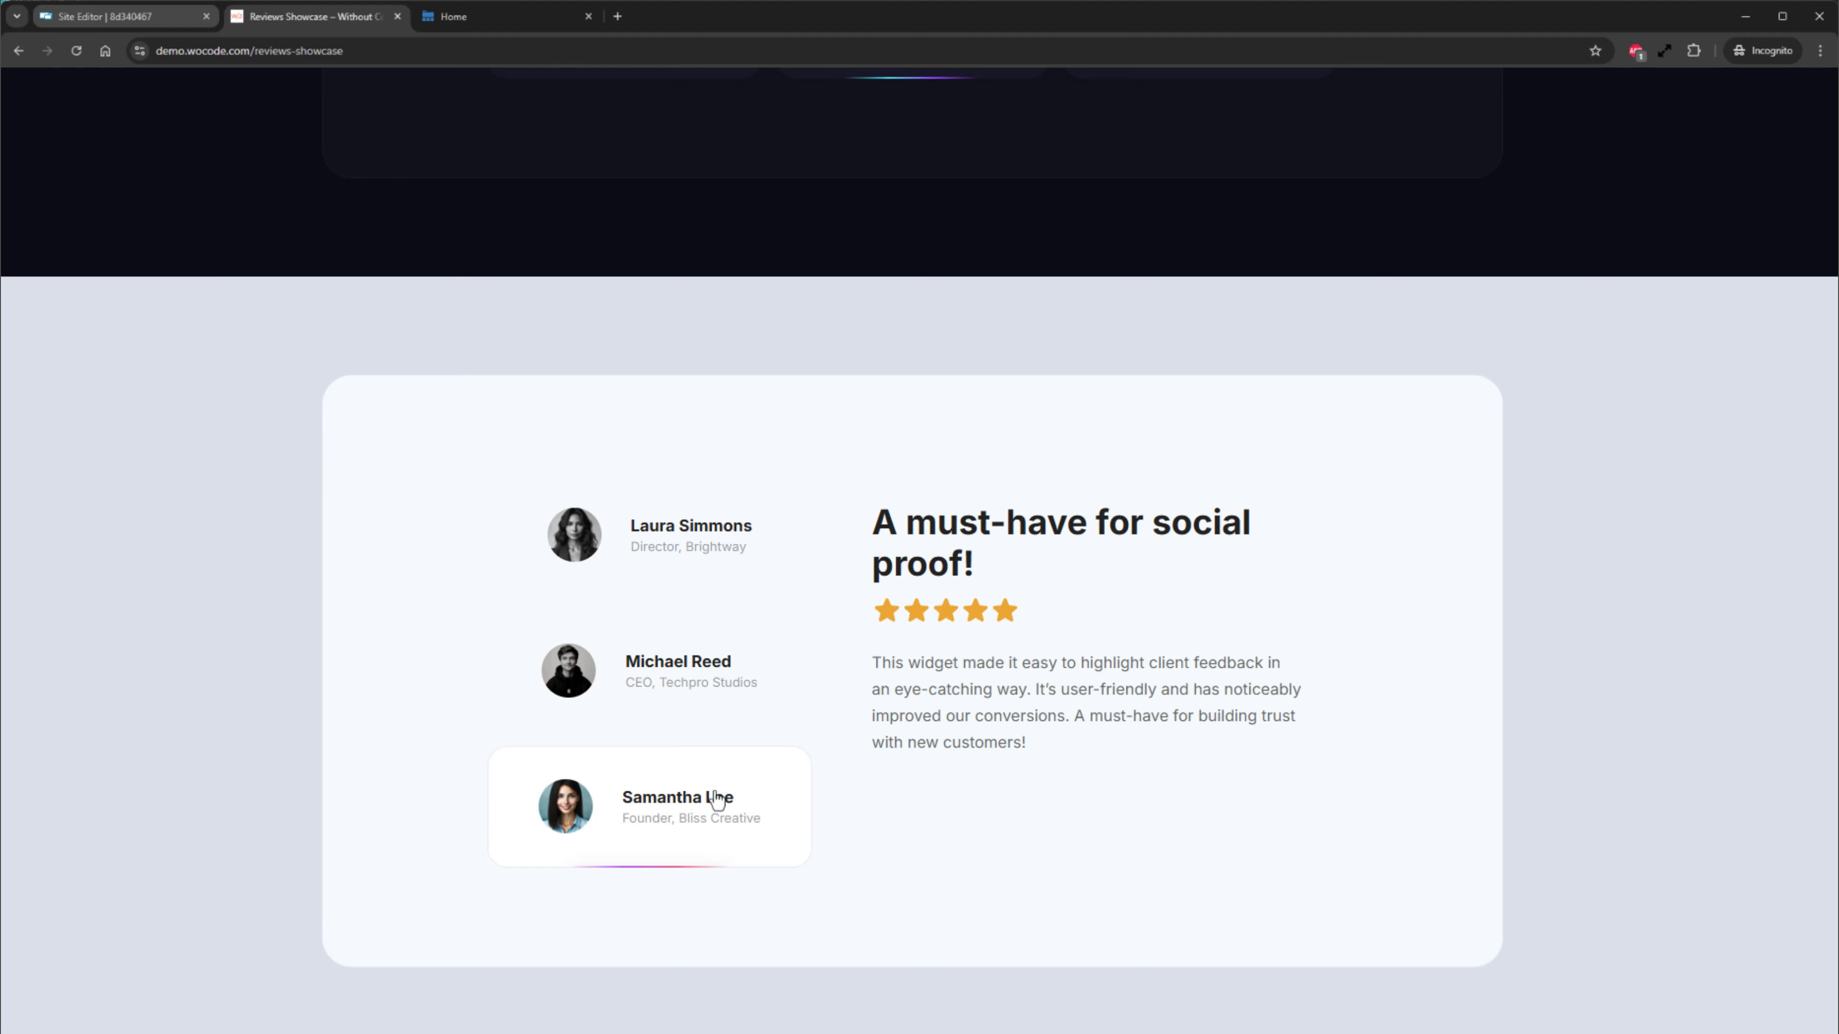
left_click(722, 576)
scroll(724, 576, "up", 9)
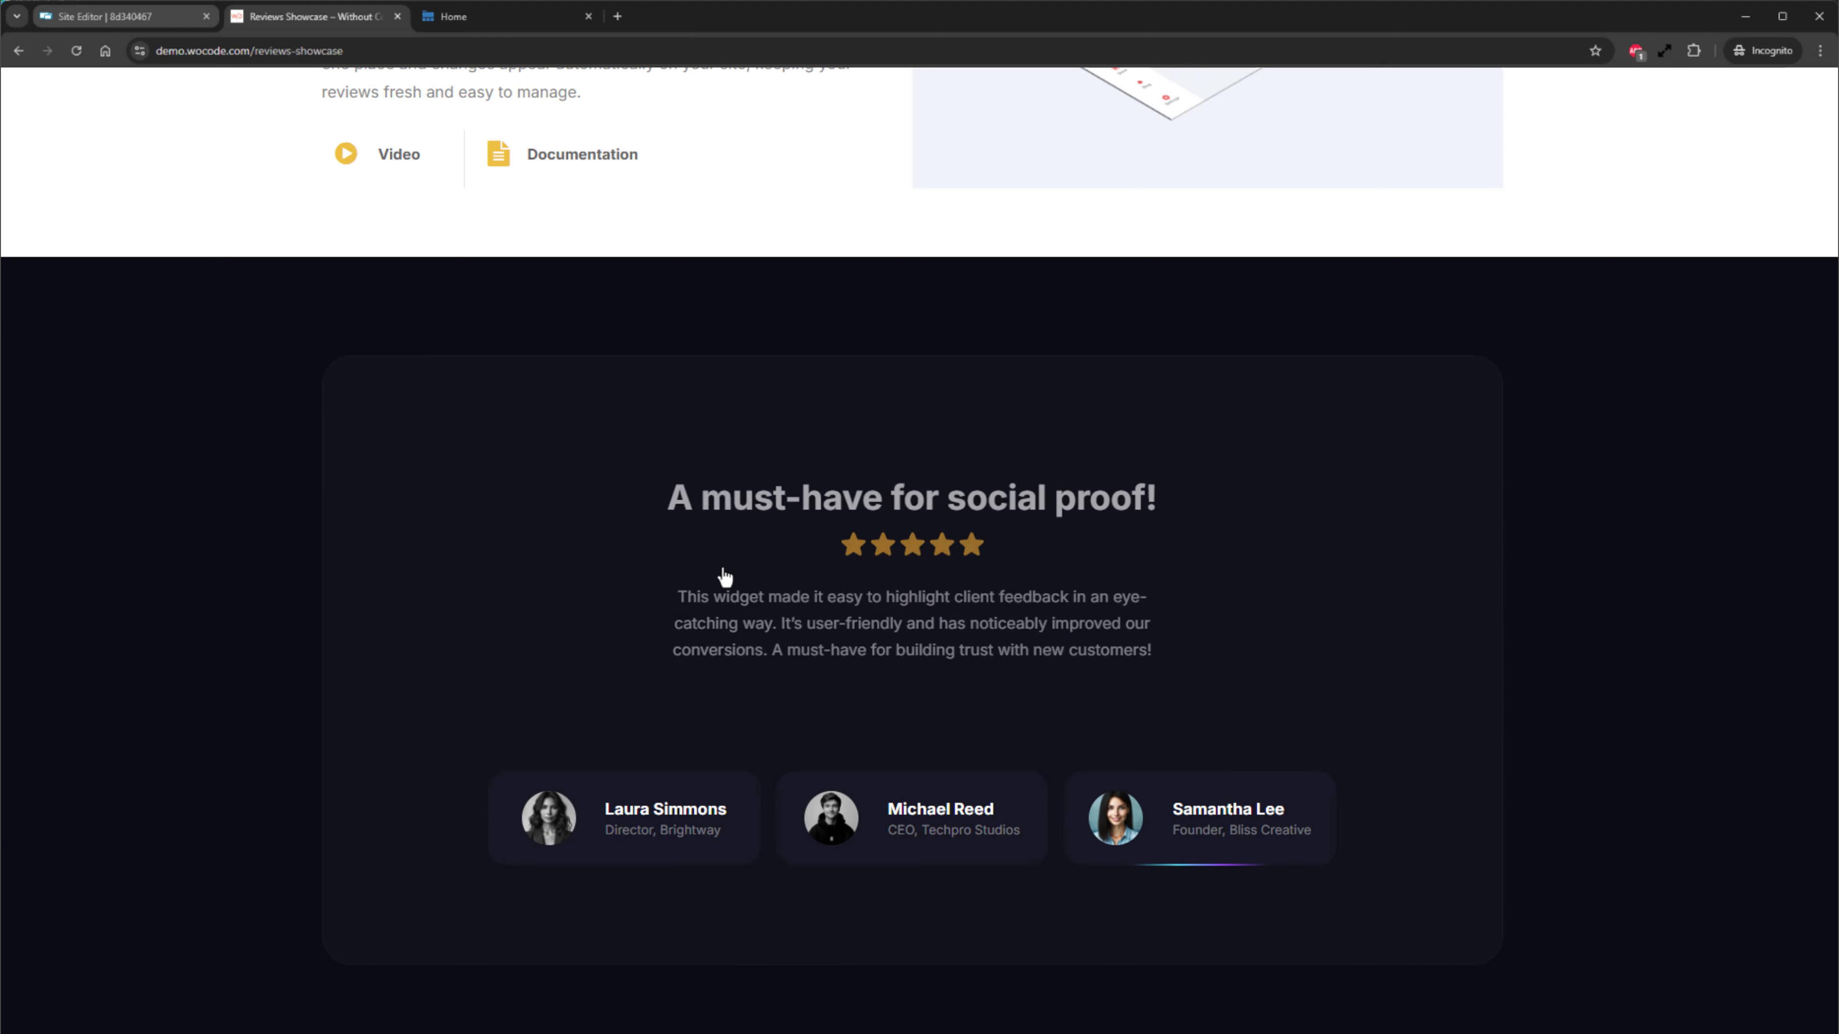
left_click(739, 813)
left_click(875, 815)
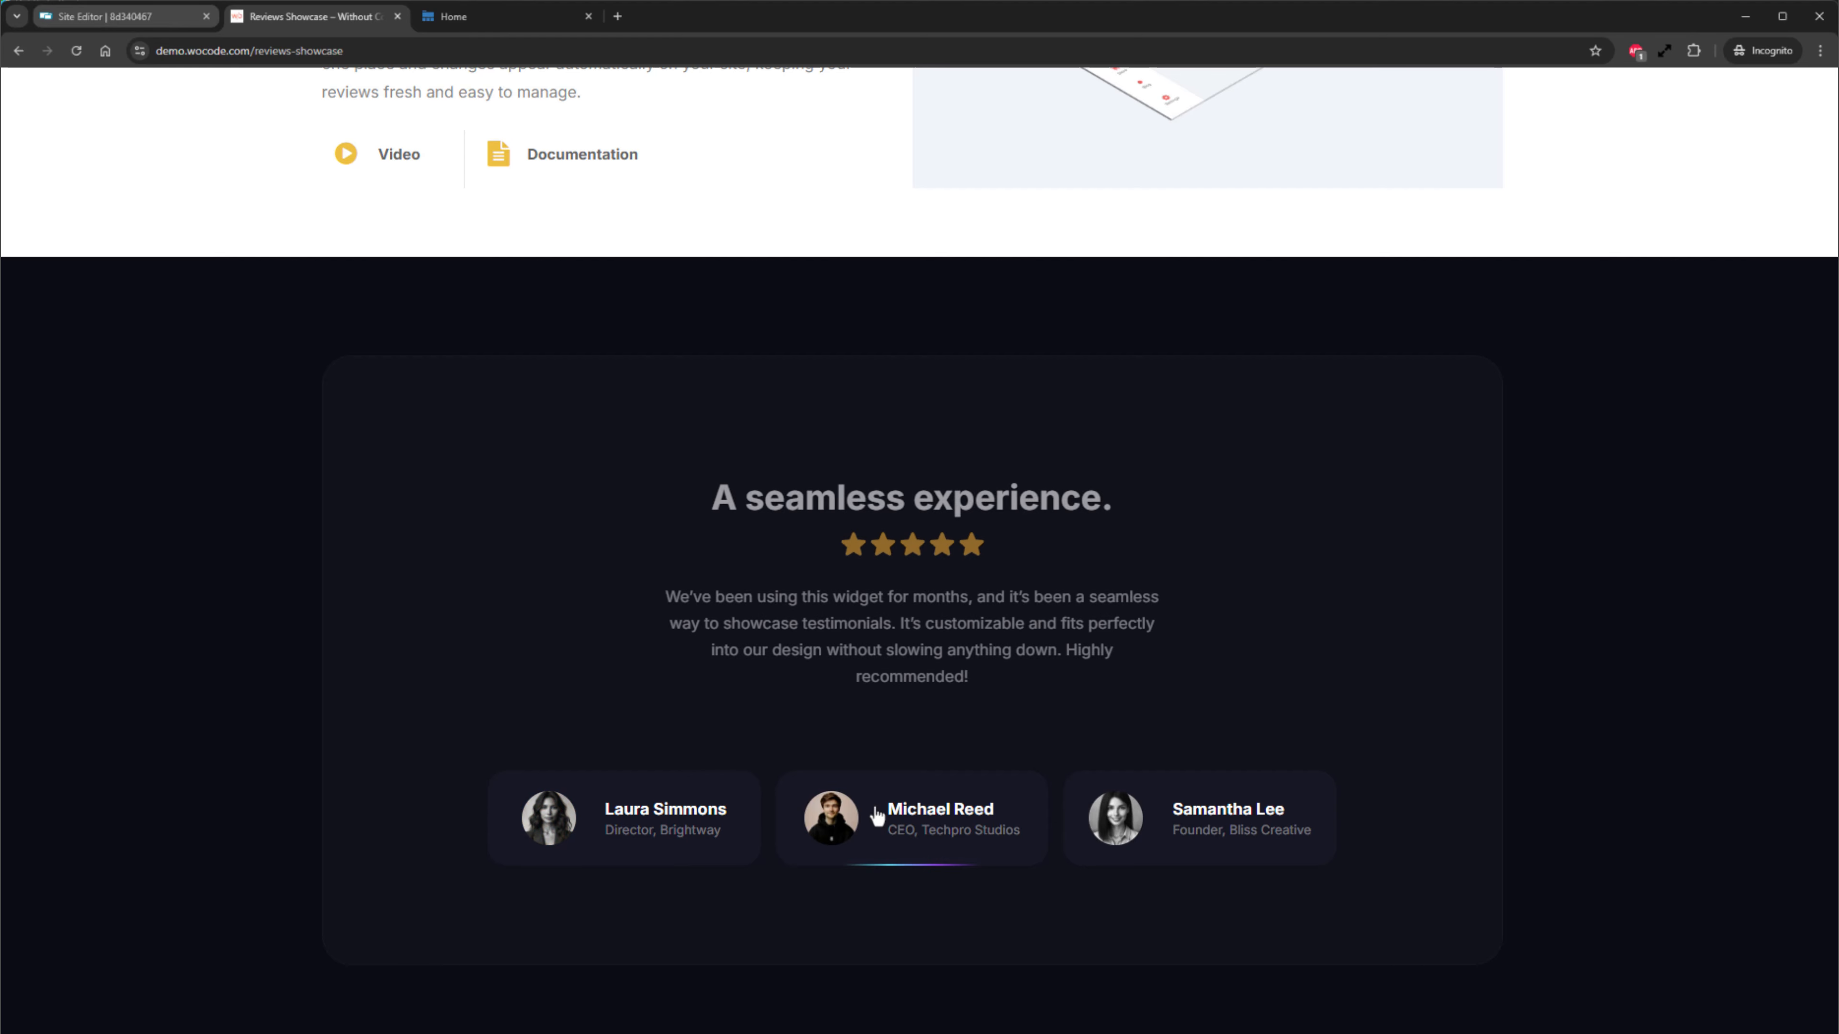
left_click(1209, 829)
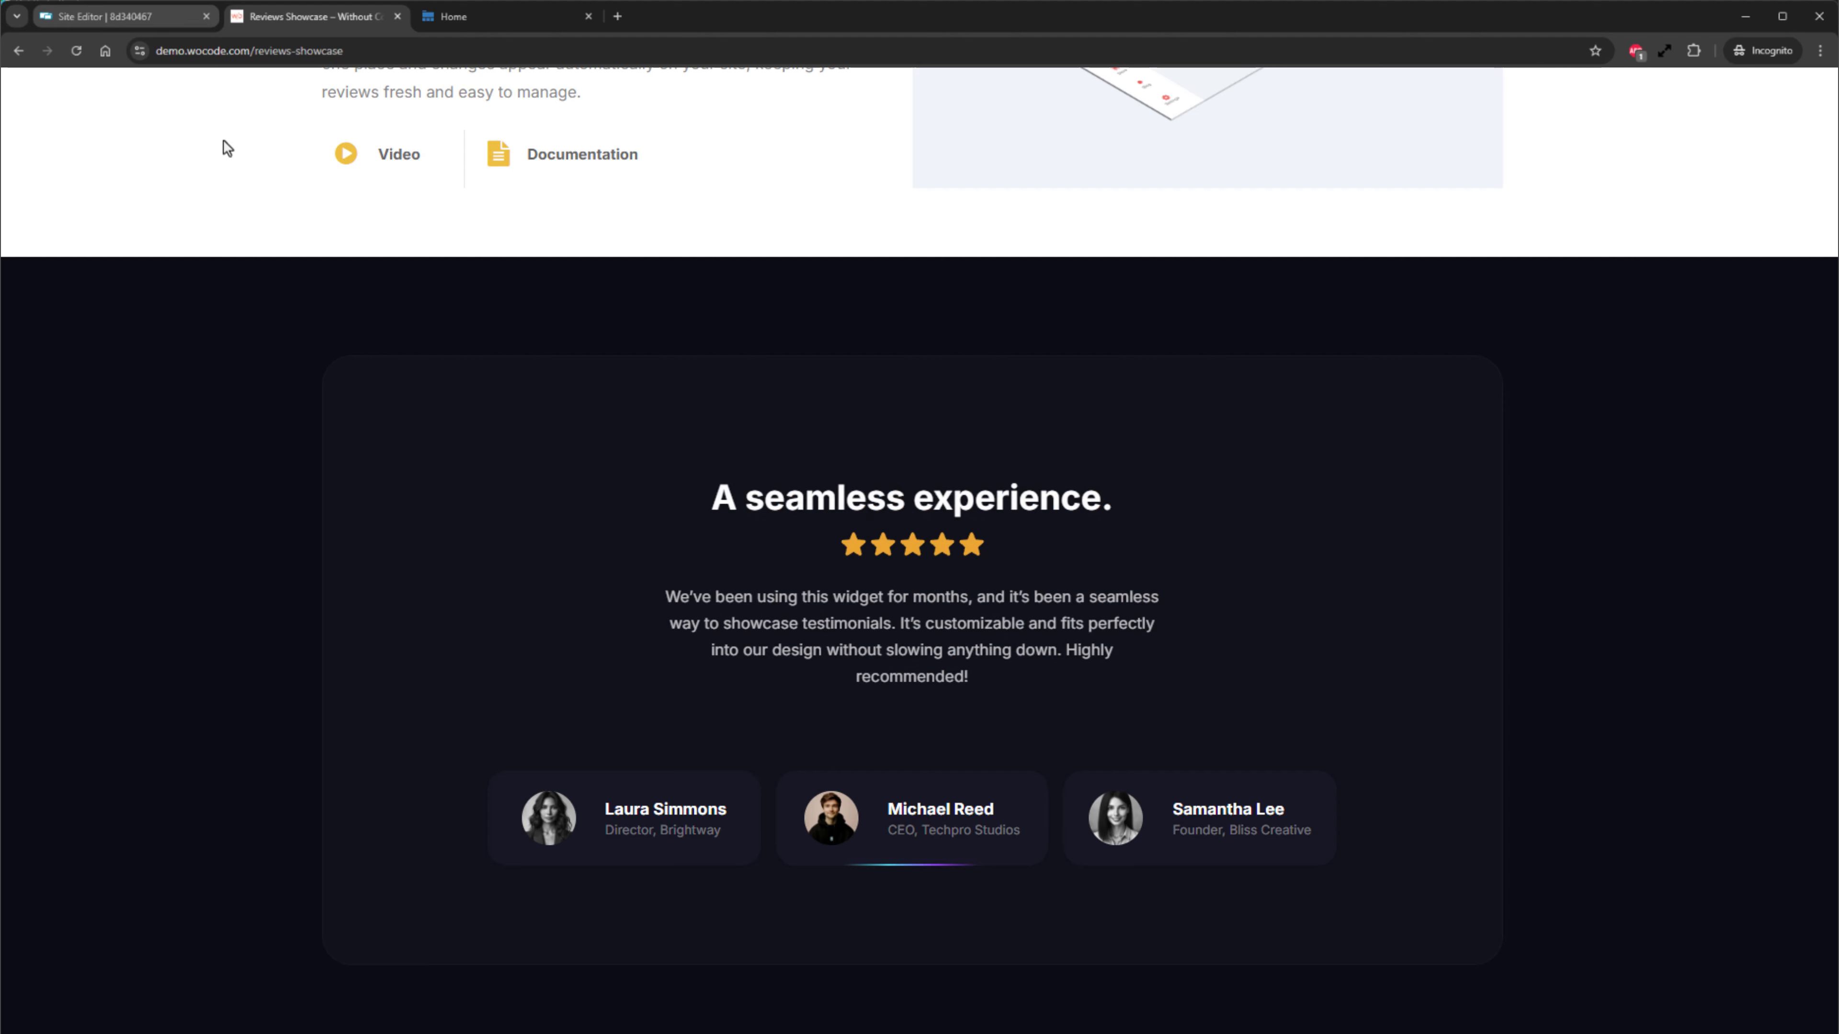
scroll(225, 143, "down", 10)
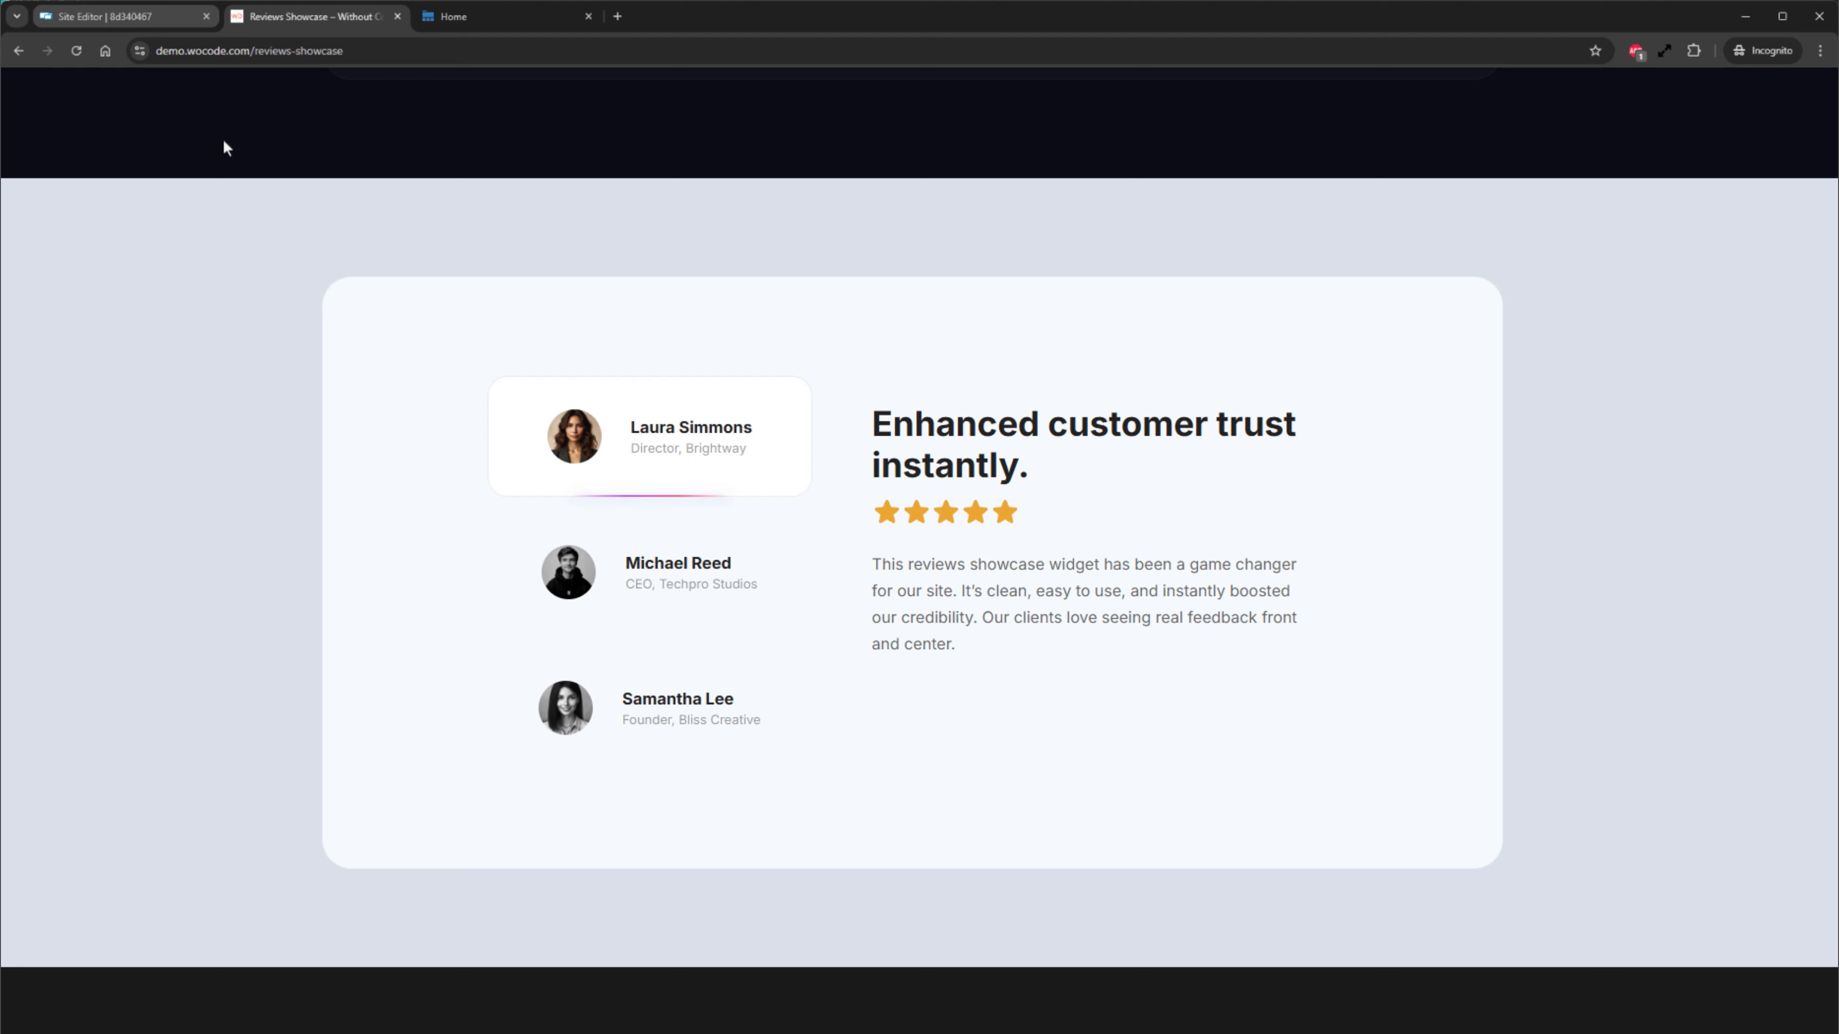
scroll(225, 143, "up", 15)
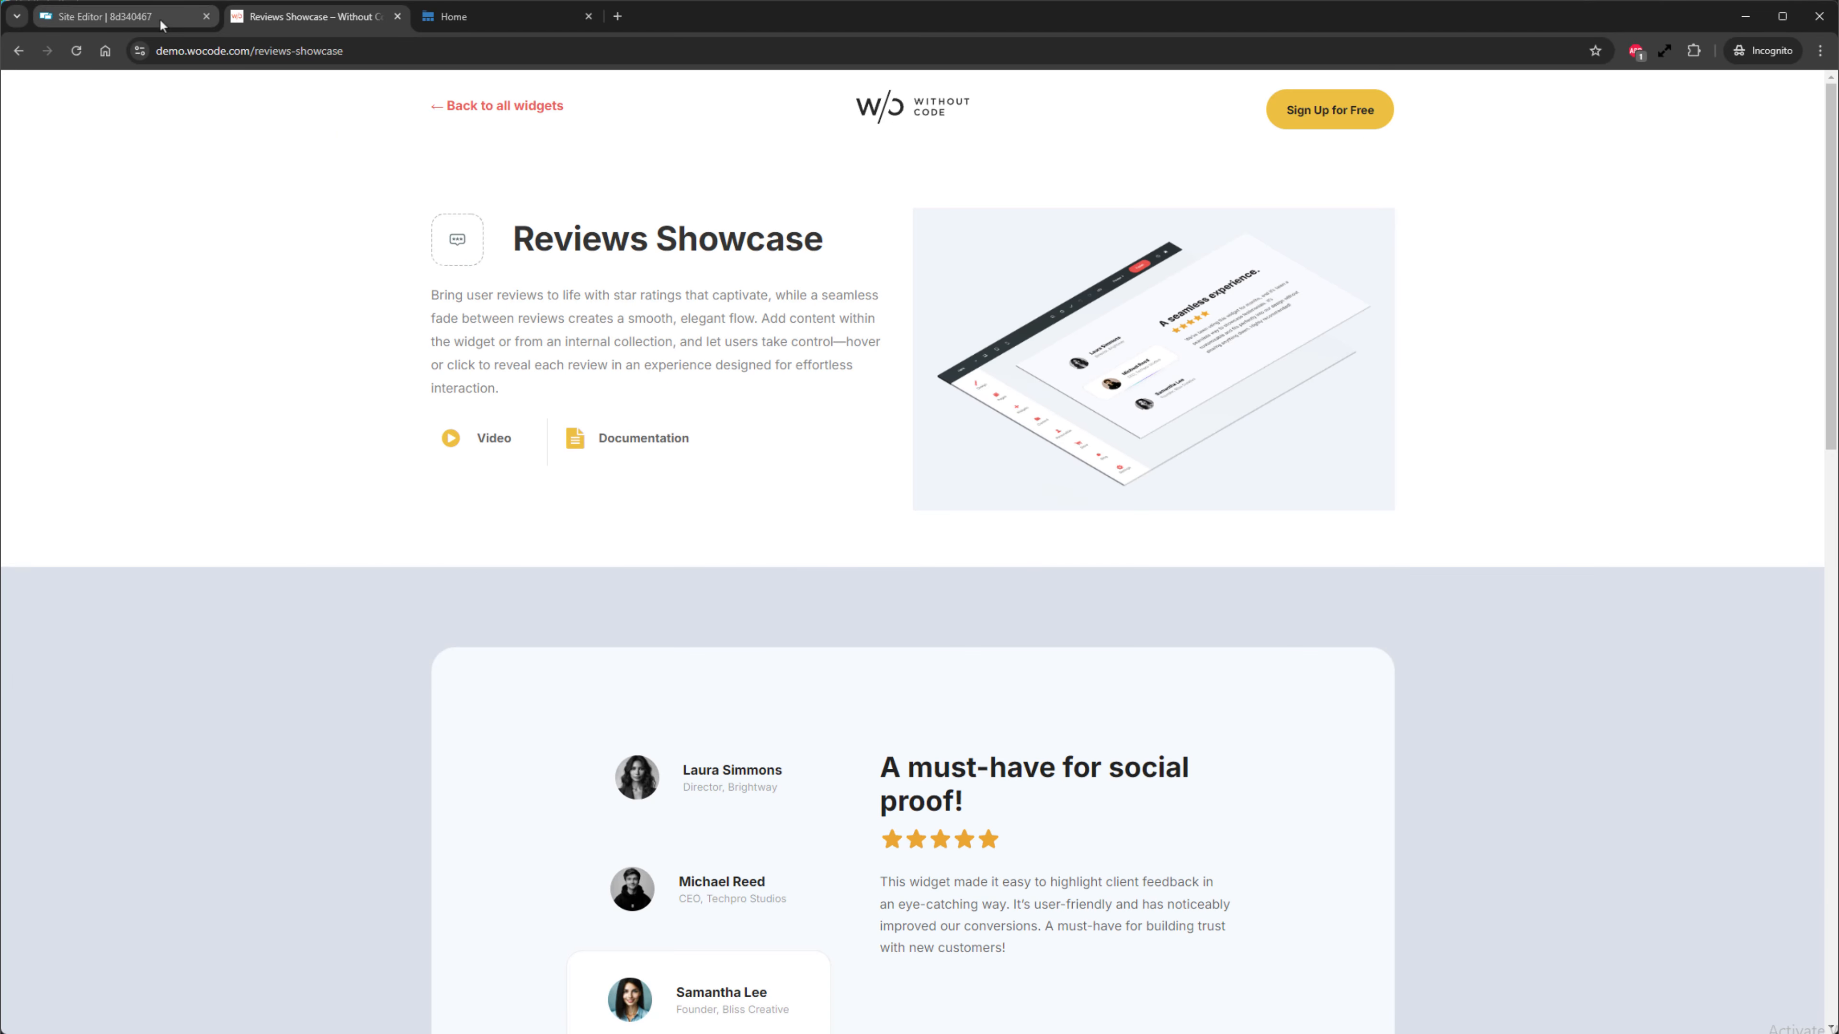
- Switch to the Site Editor and examine the home page's existing Happy Clients Say testimonials section
left_click(109, 16)
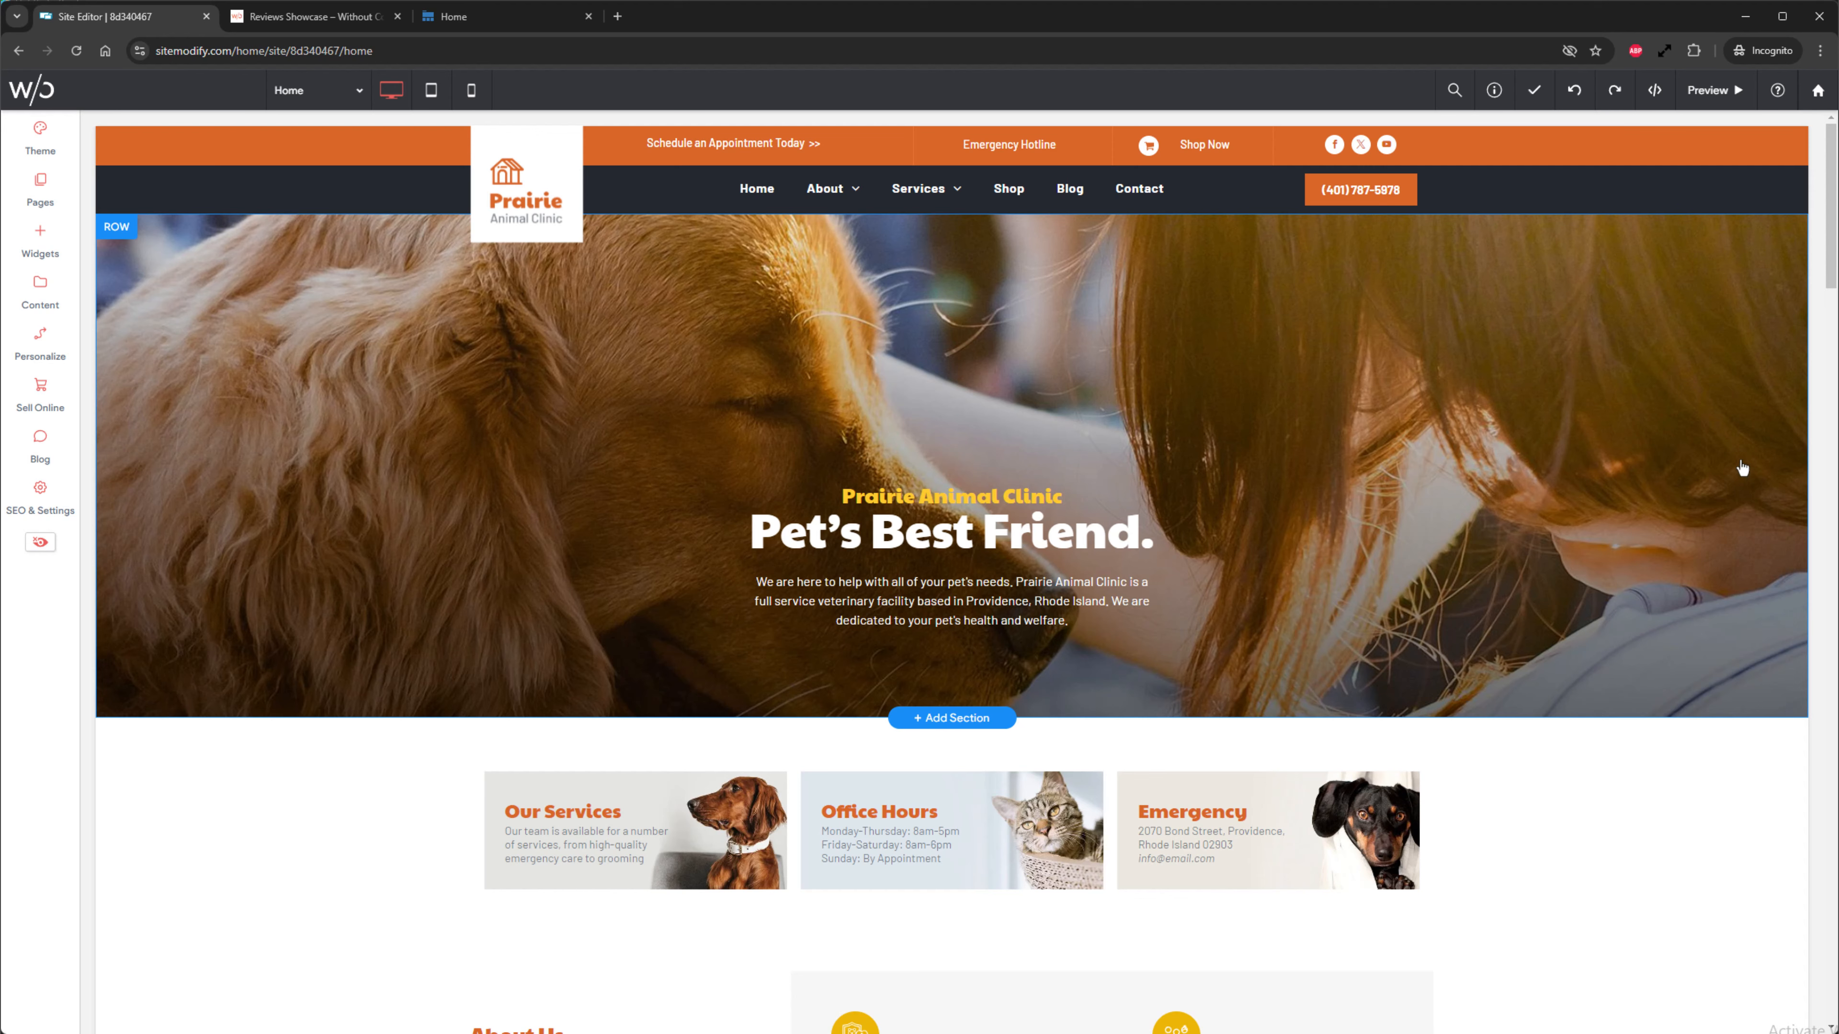
scroll(1742, 468, "down", 15)
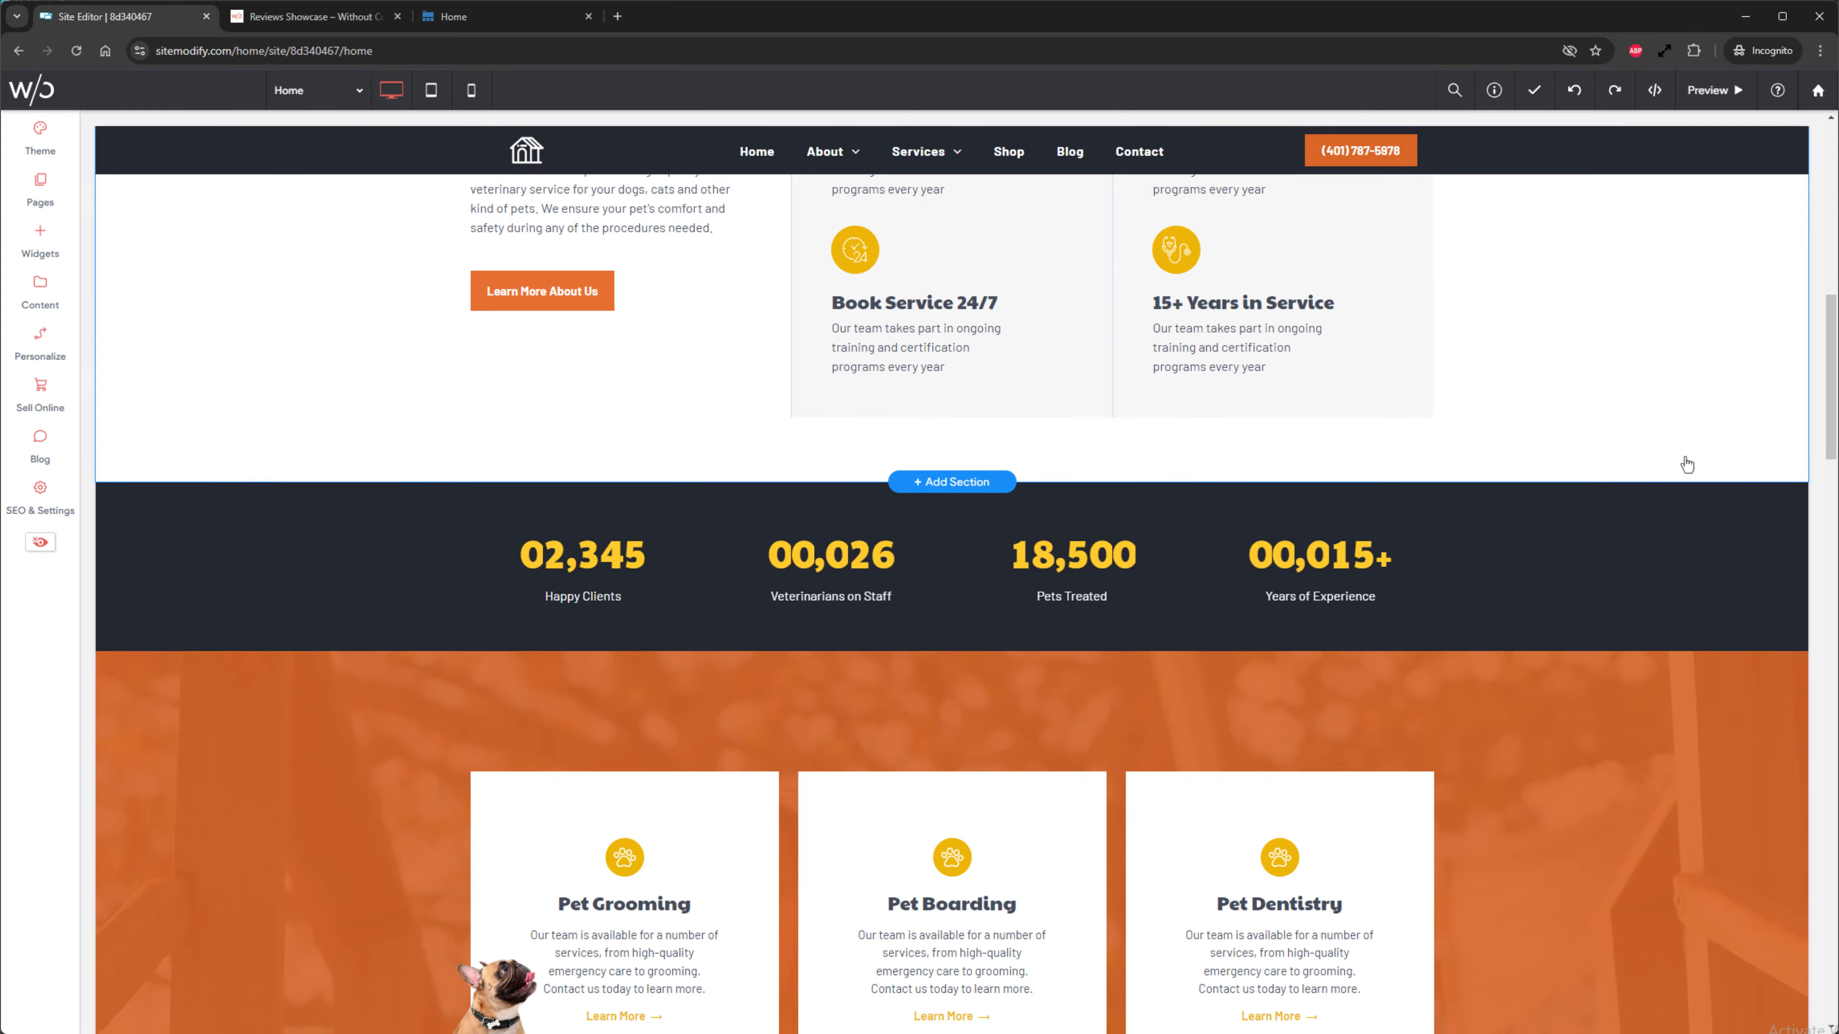
scroll(1687, 464, "down", 6)
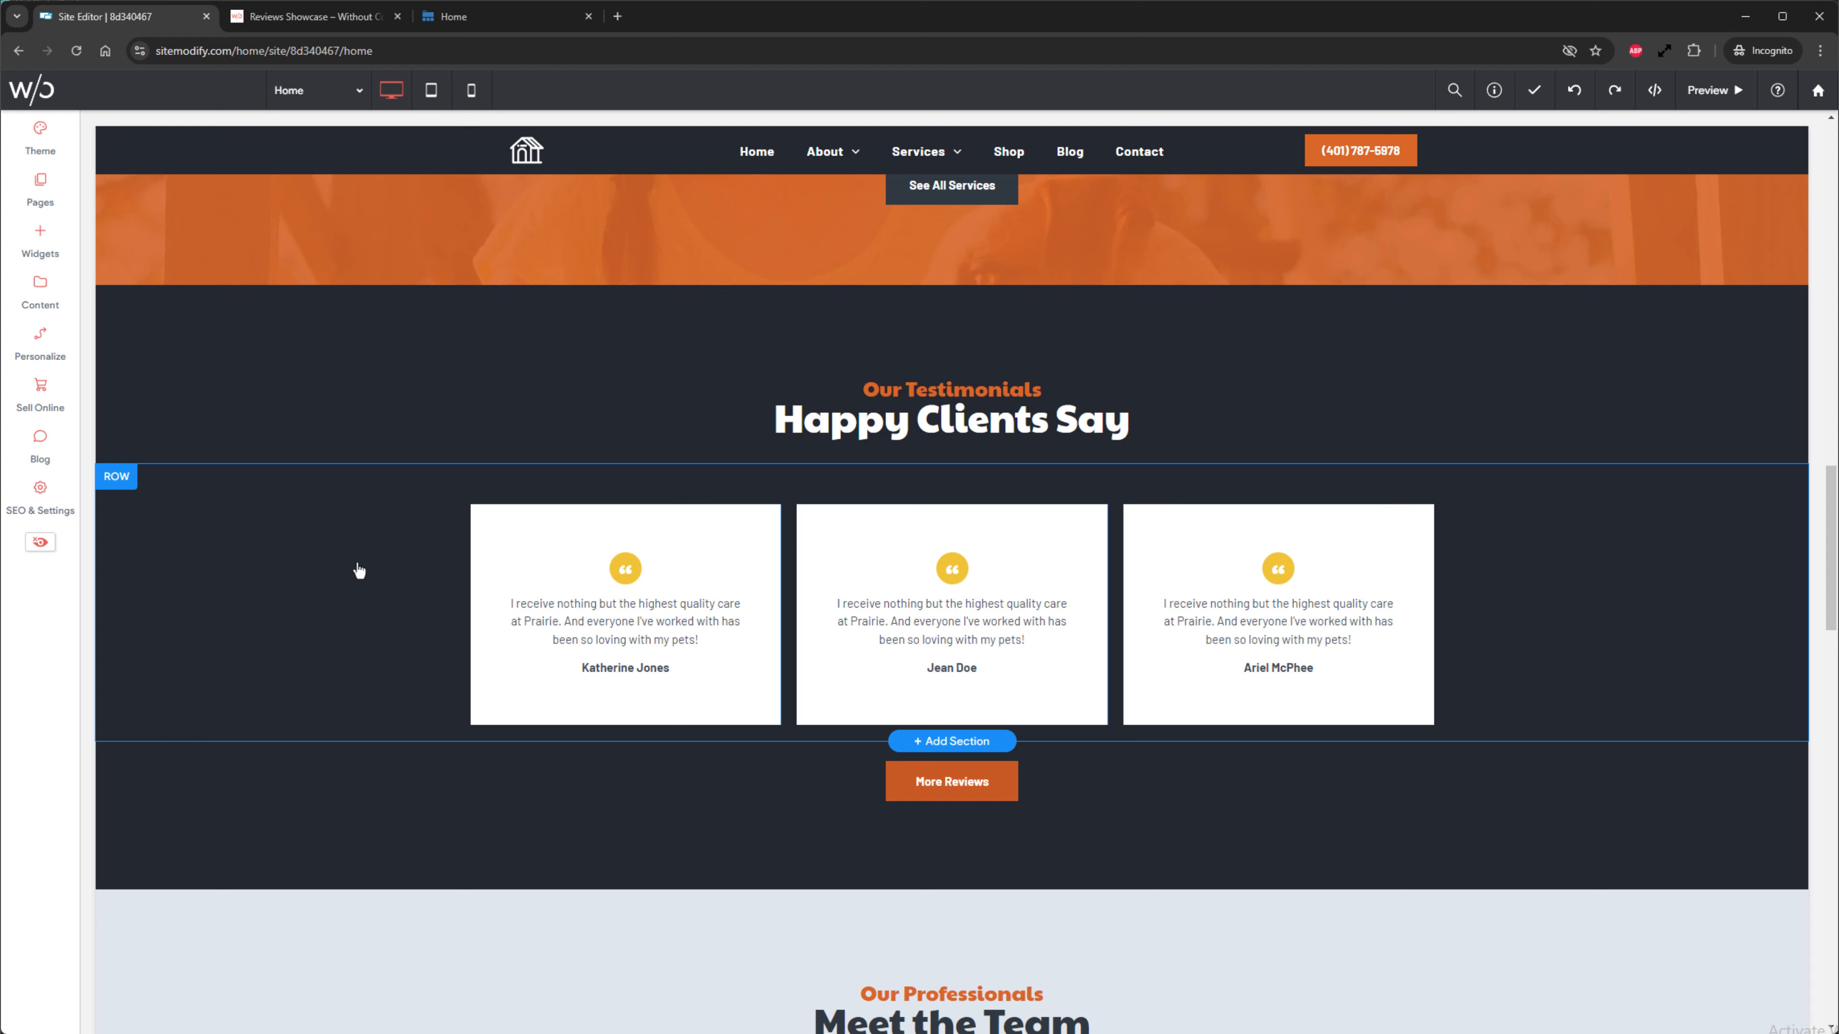
scroll(359, 571, "up", 1)
scroll(360, 571, "up", 8)
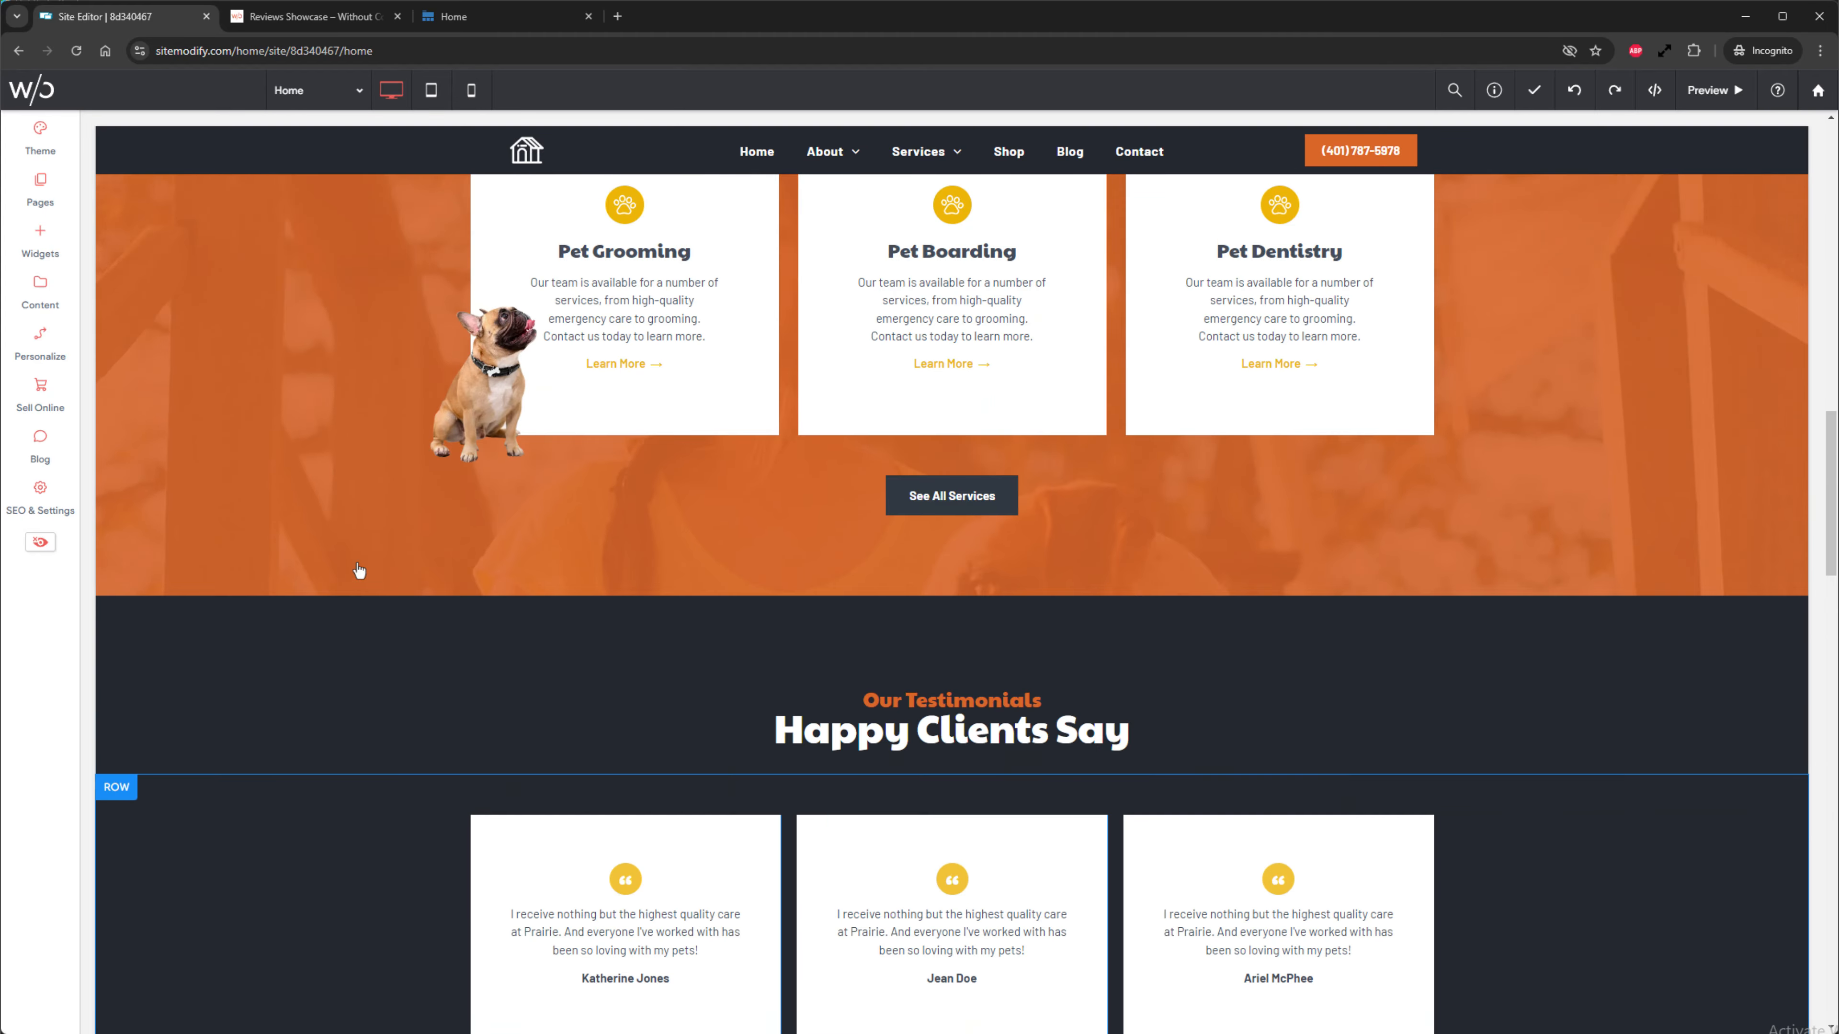
scroll(359, 571, "up", 10)
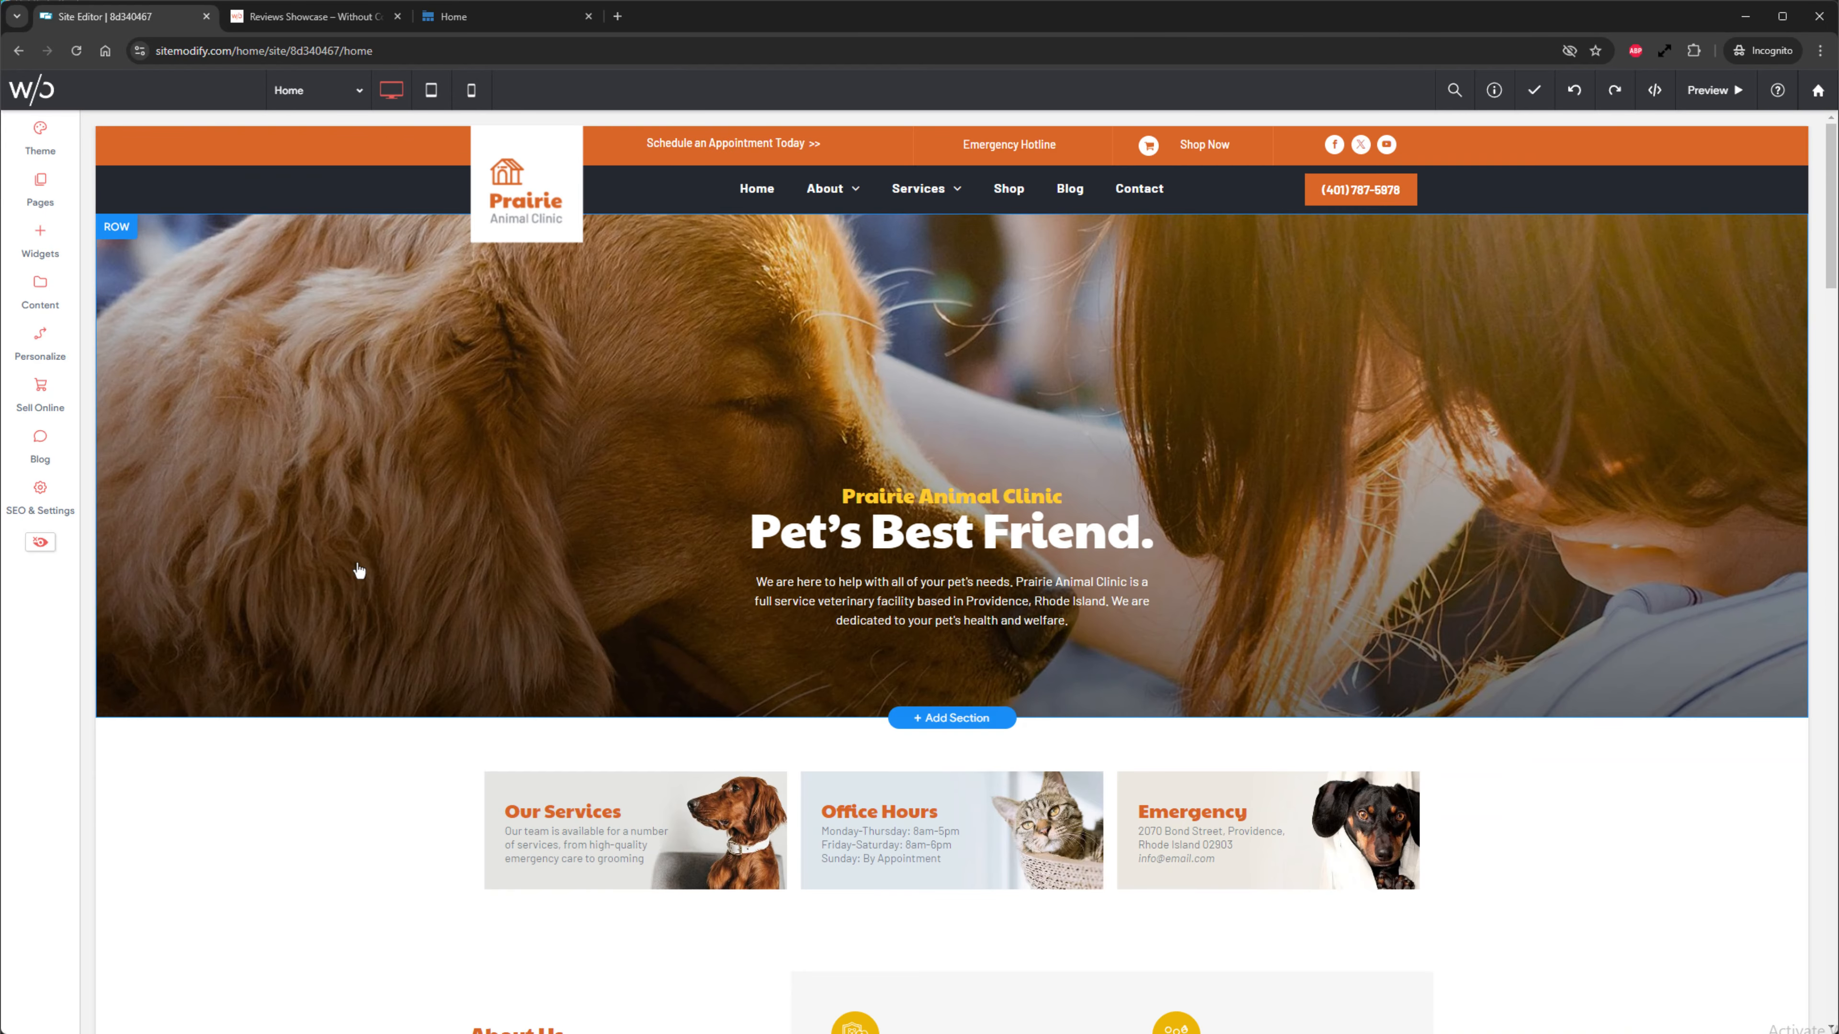
- Switch to the site preview and try out the finished reviews widget in its Happy Clients Say section
left_click(525, 17)
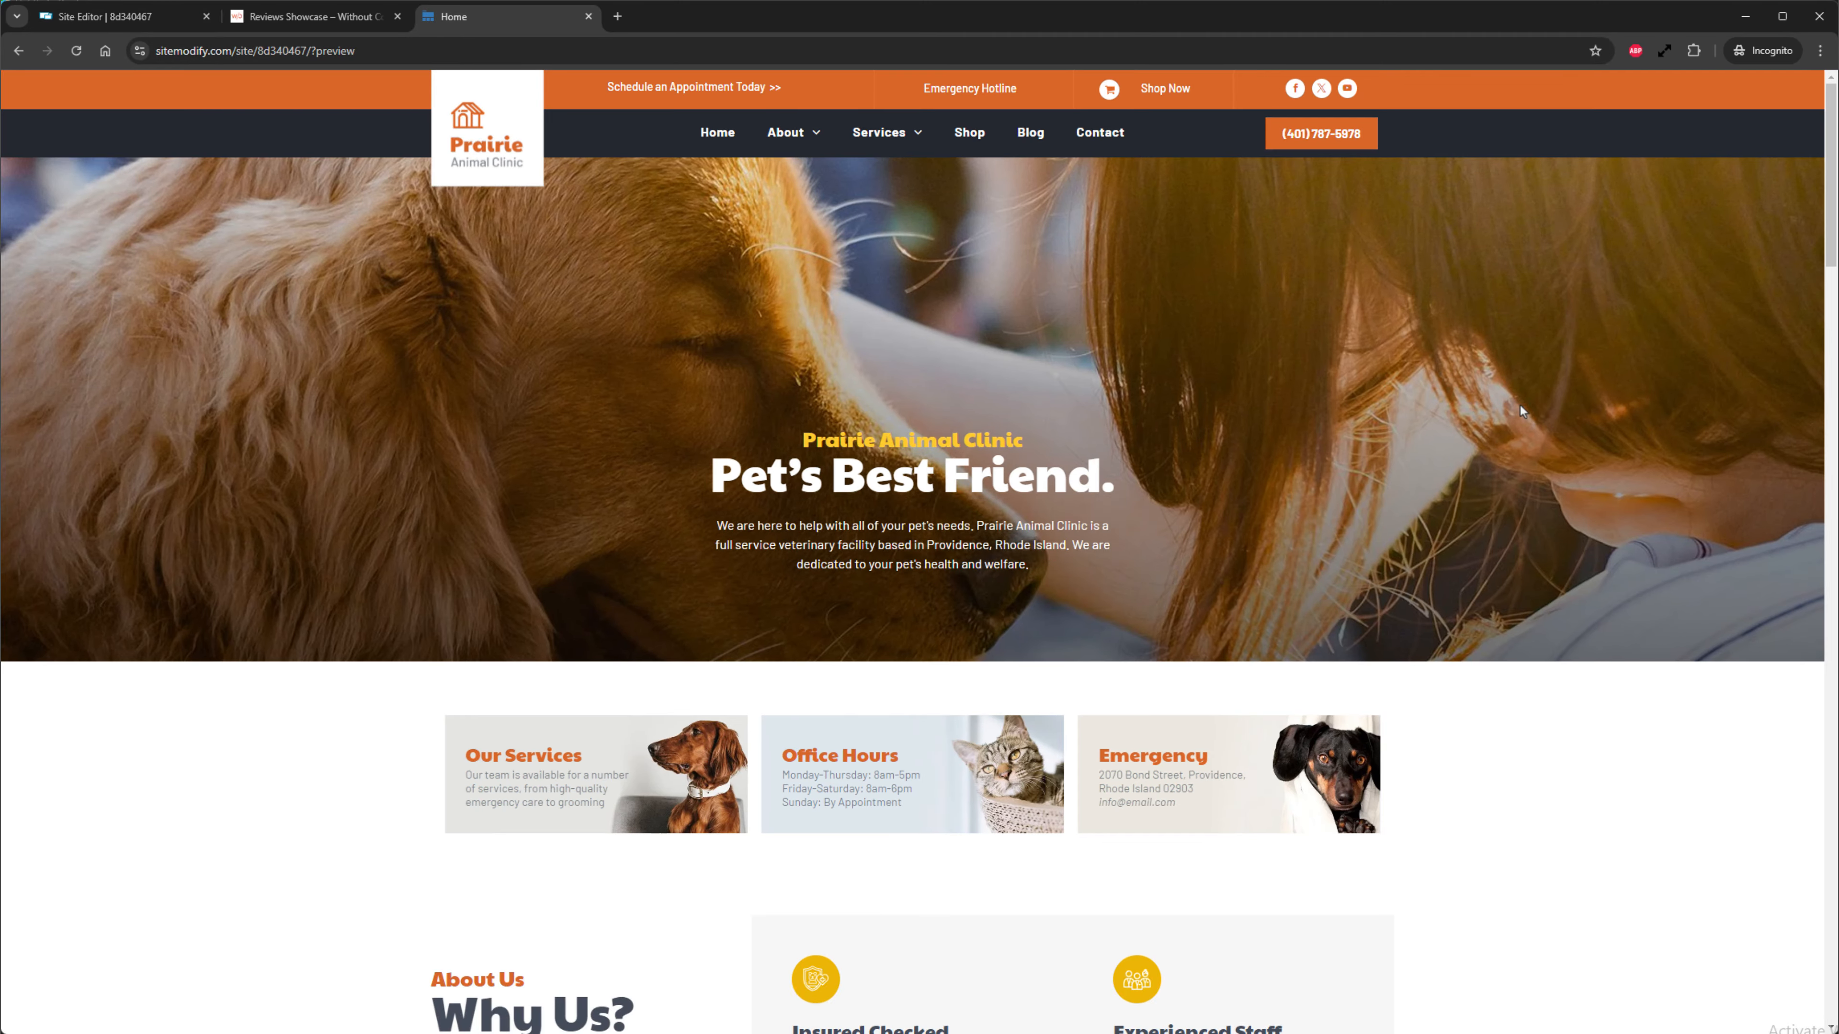
scroll(1520, 406, "down", 12)
scroll(1572, 485, "down", 10)
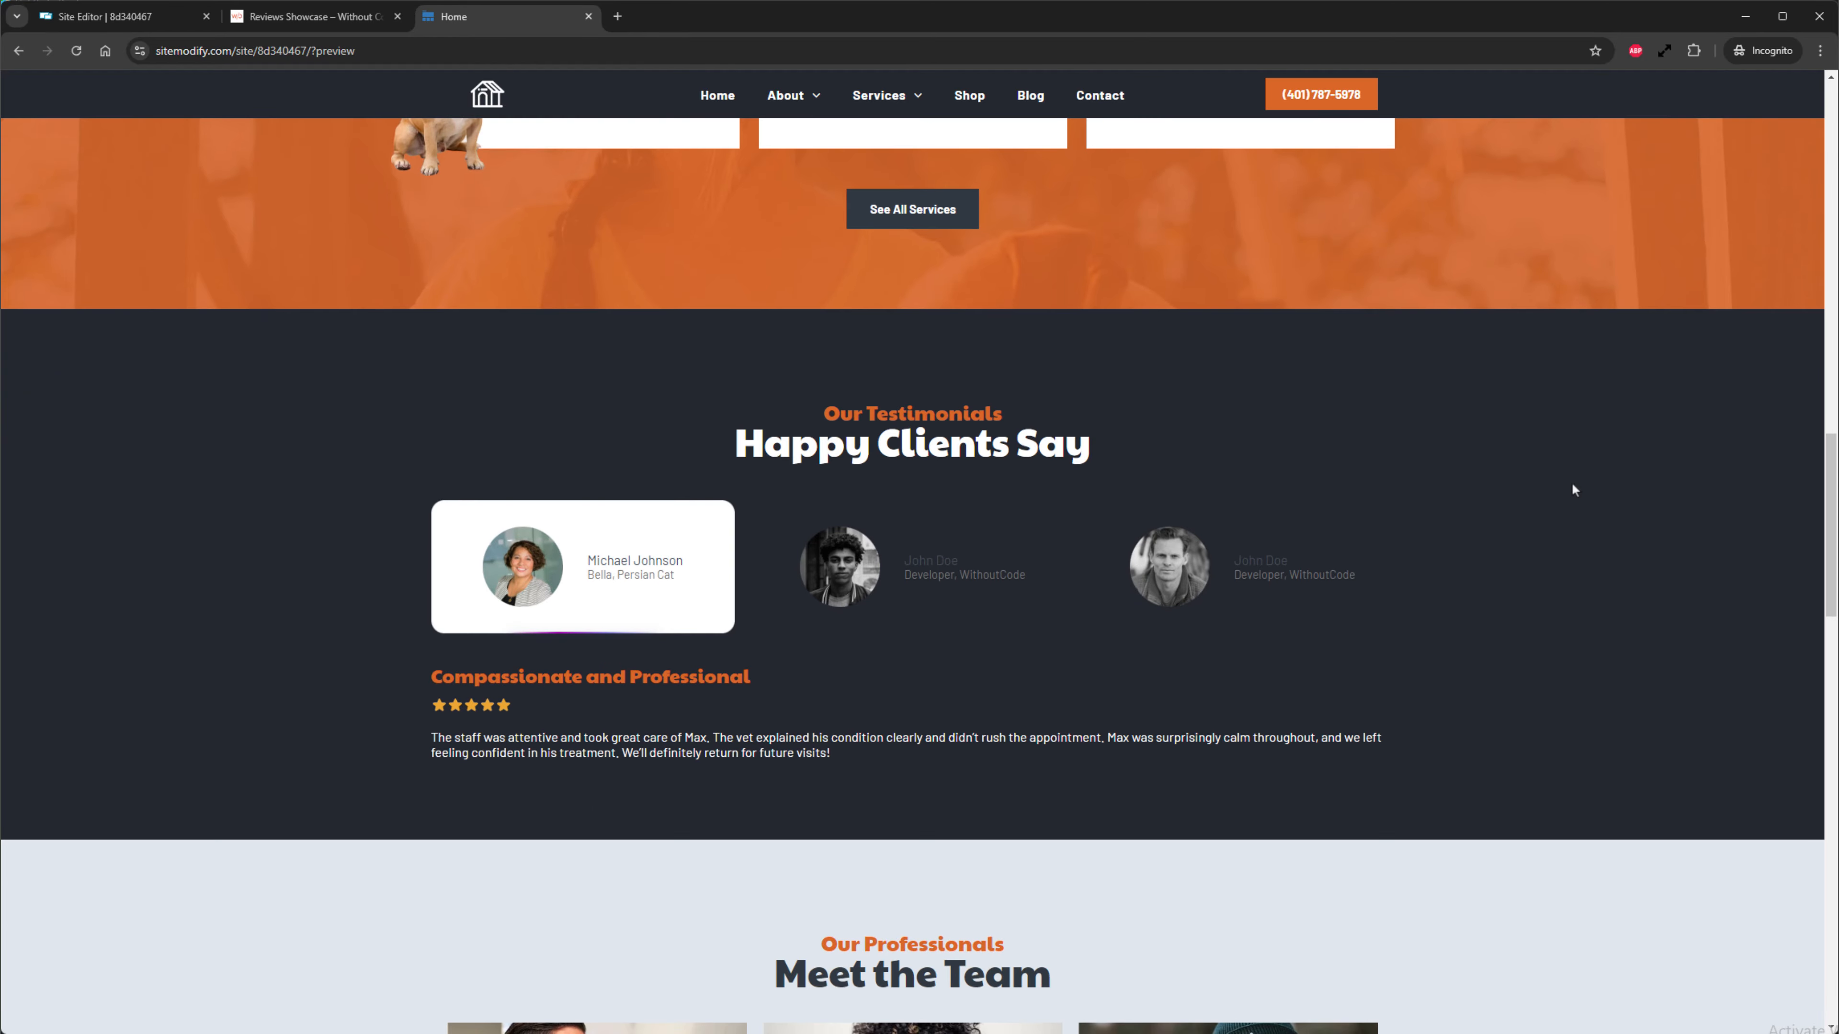
left_click(986, 601)
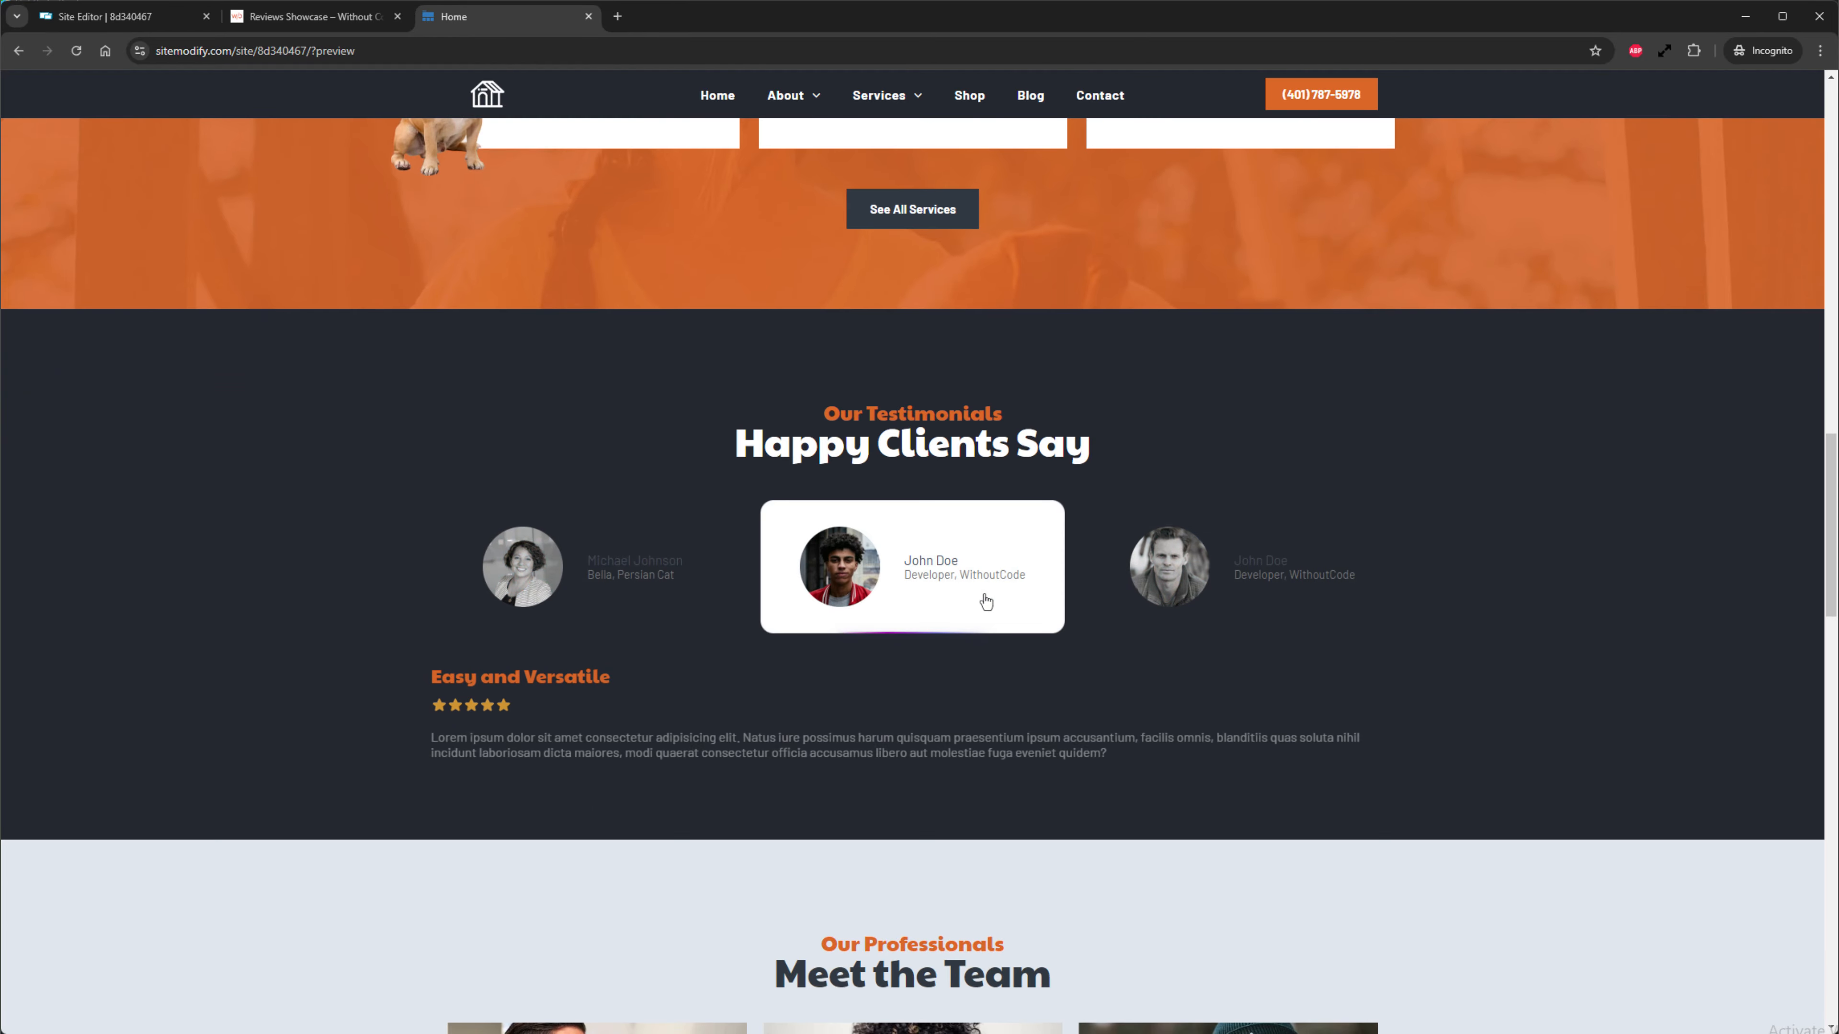
left_click(654, 605)
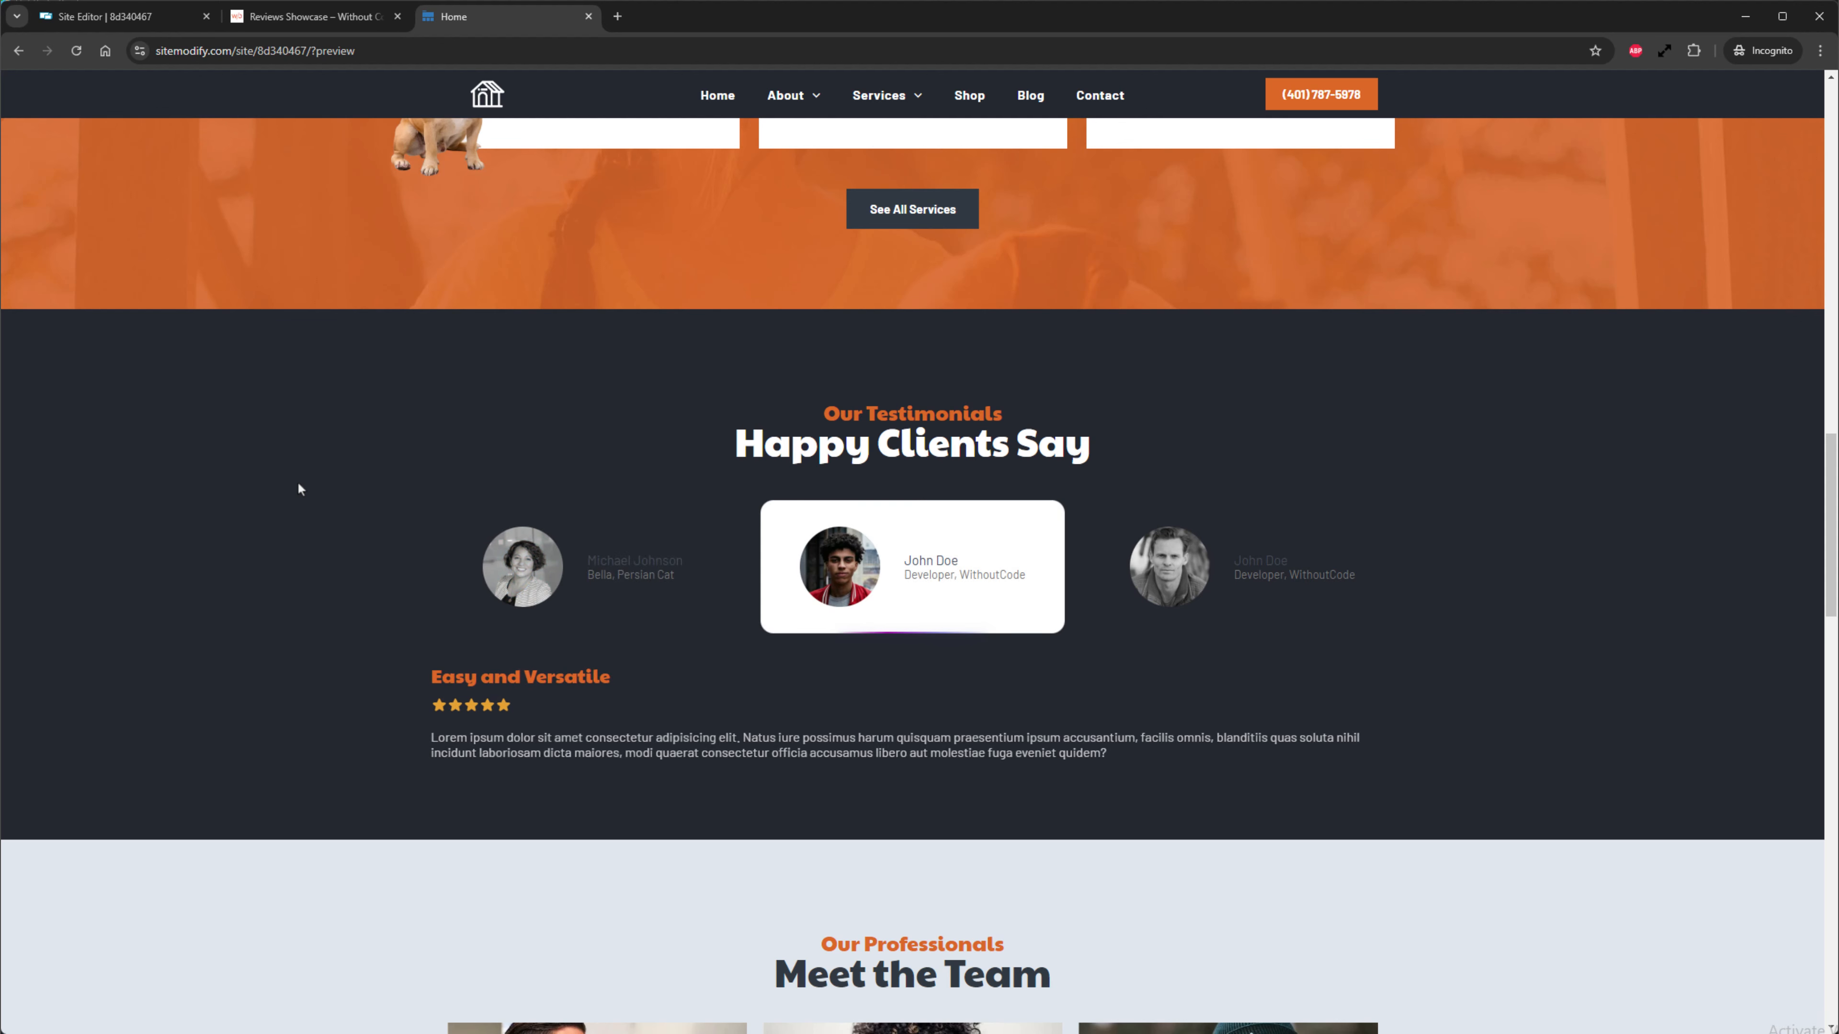
- Return to the Site Editor and delete the first two testimonial columns in the Happy Clients Say section
left_click(160, 27)
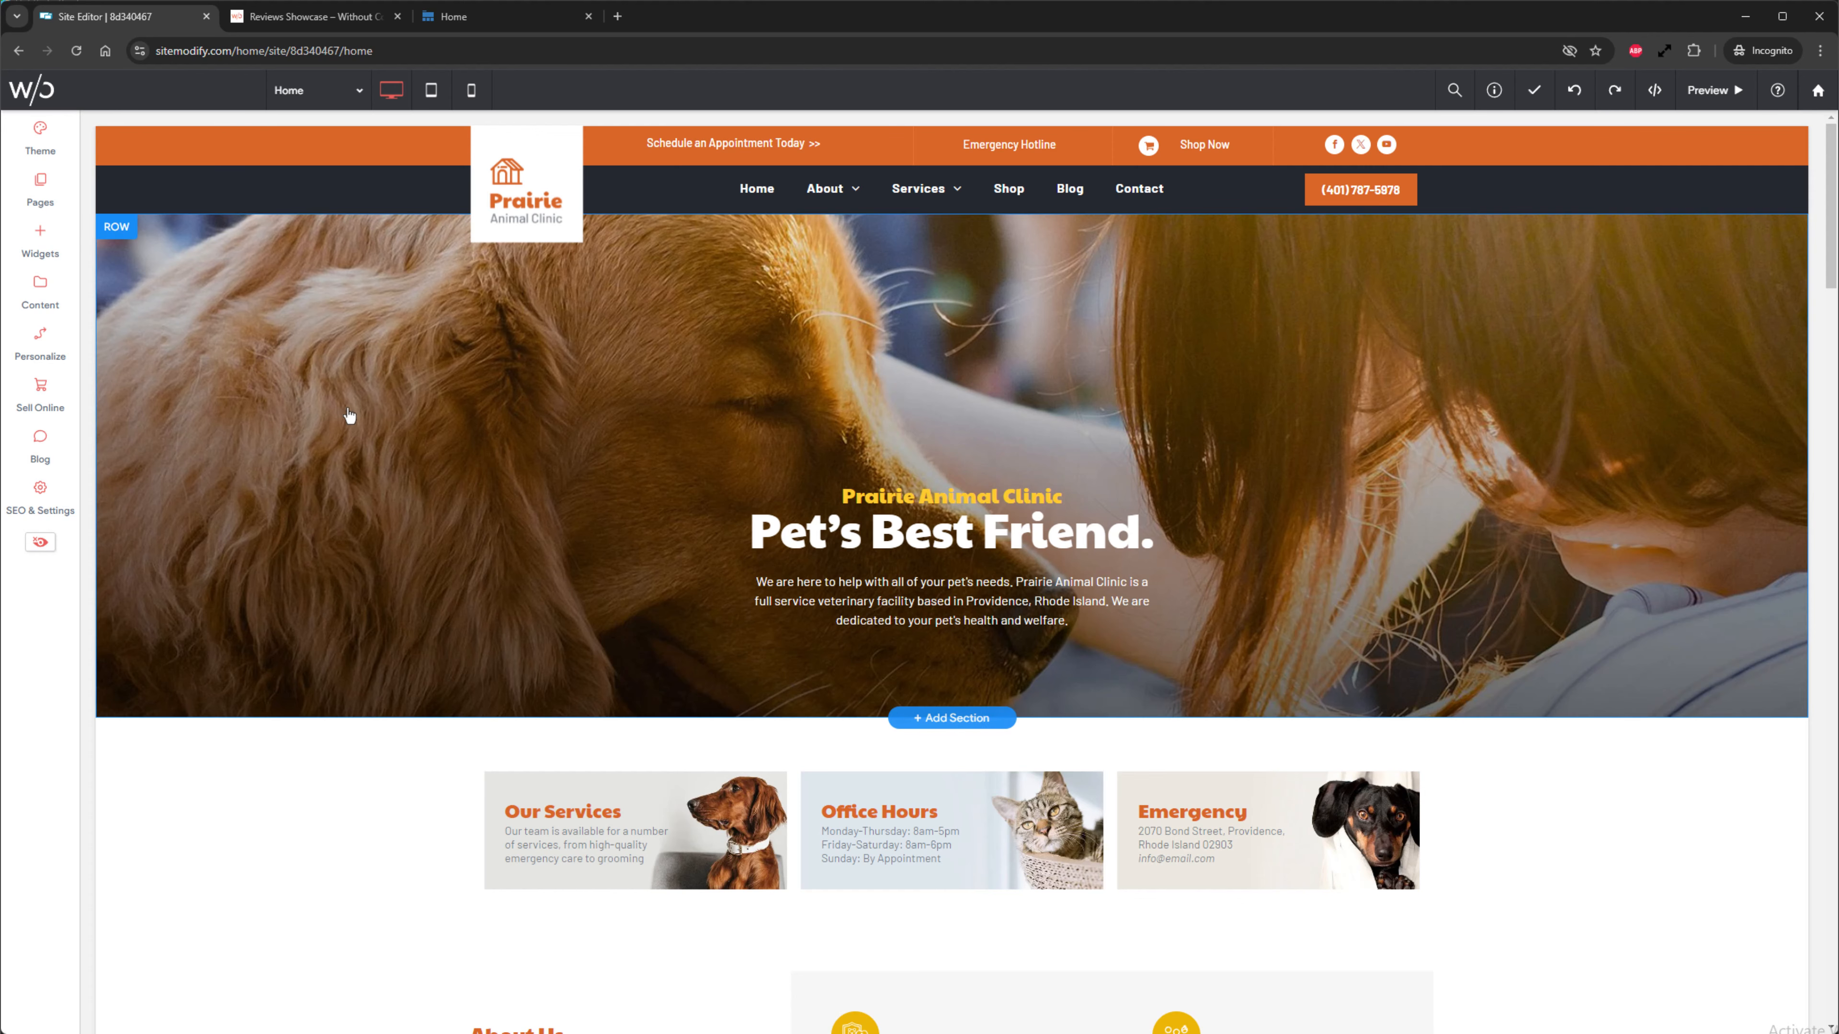
scroll(349, 412, "down", 15)
scroll(349, 415, "down", 8)
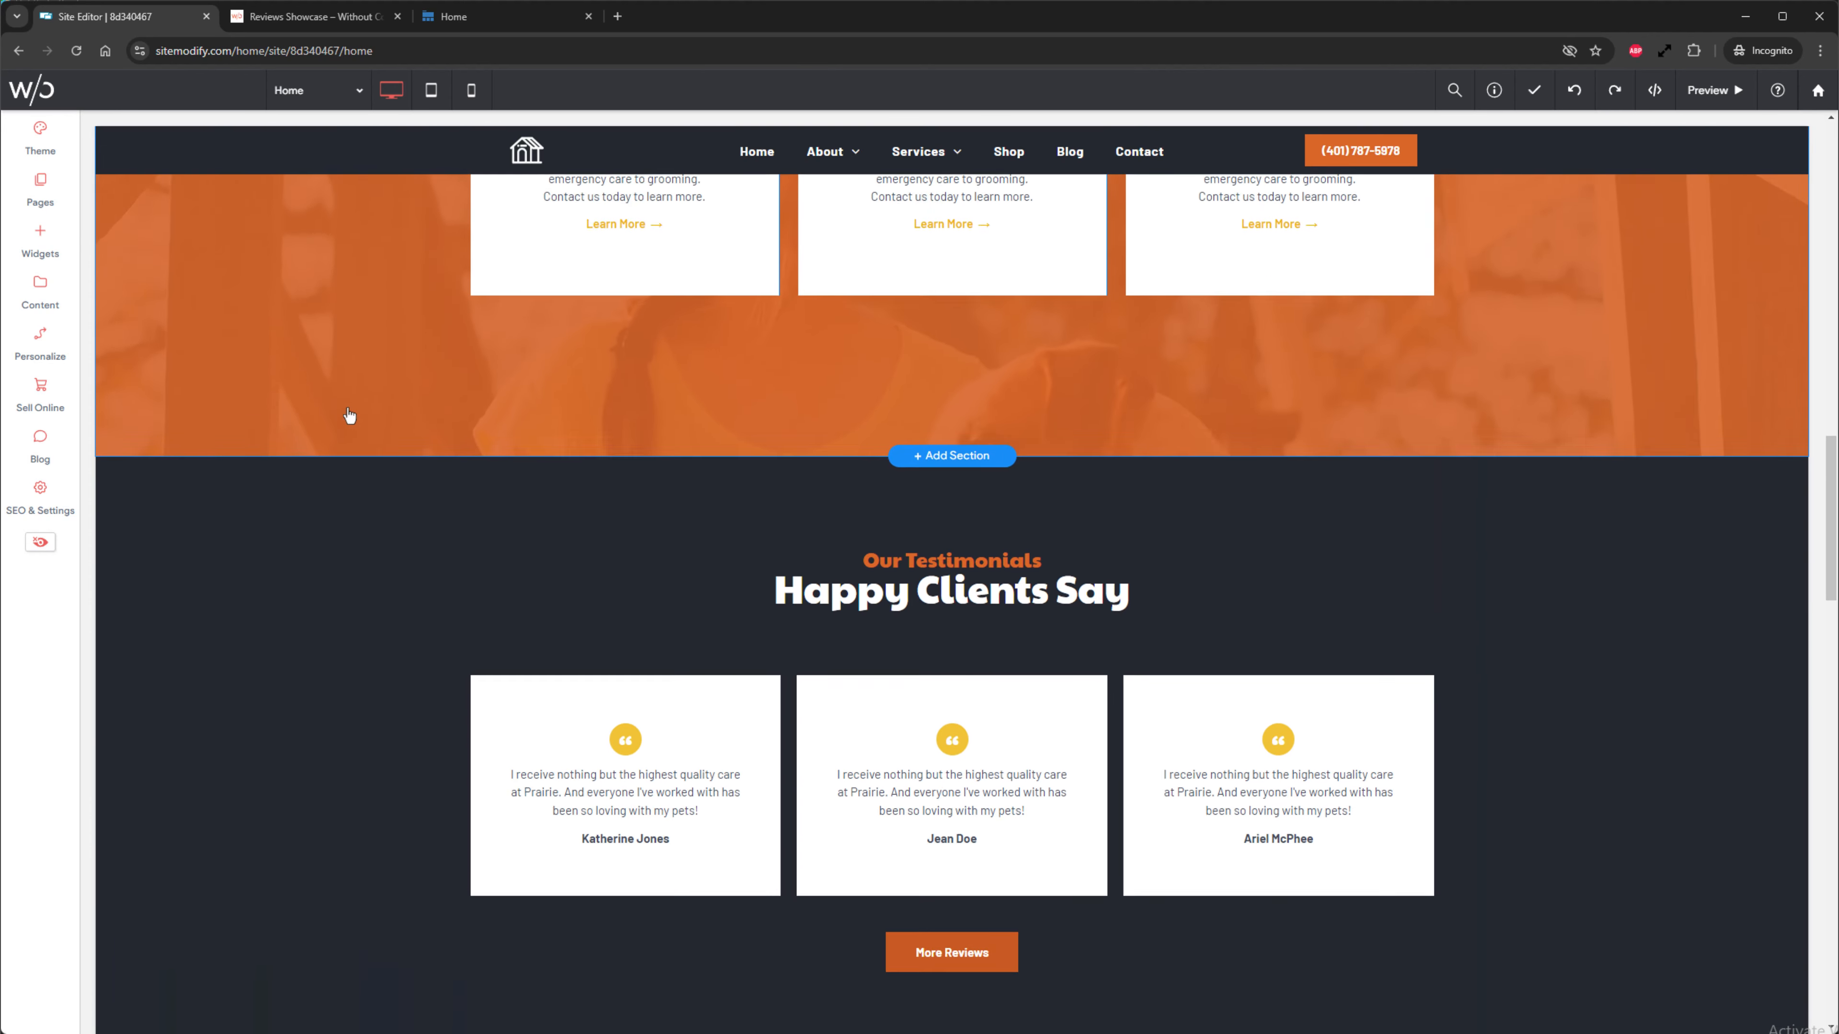
right_click(683, 536)
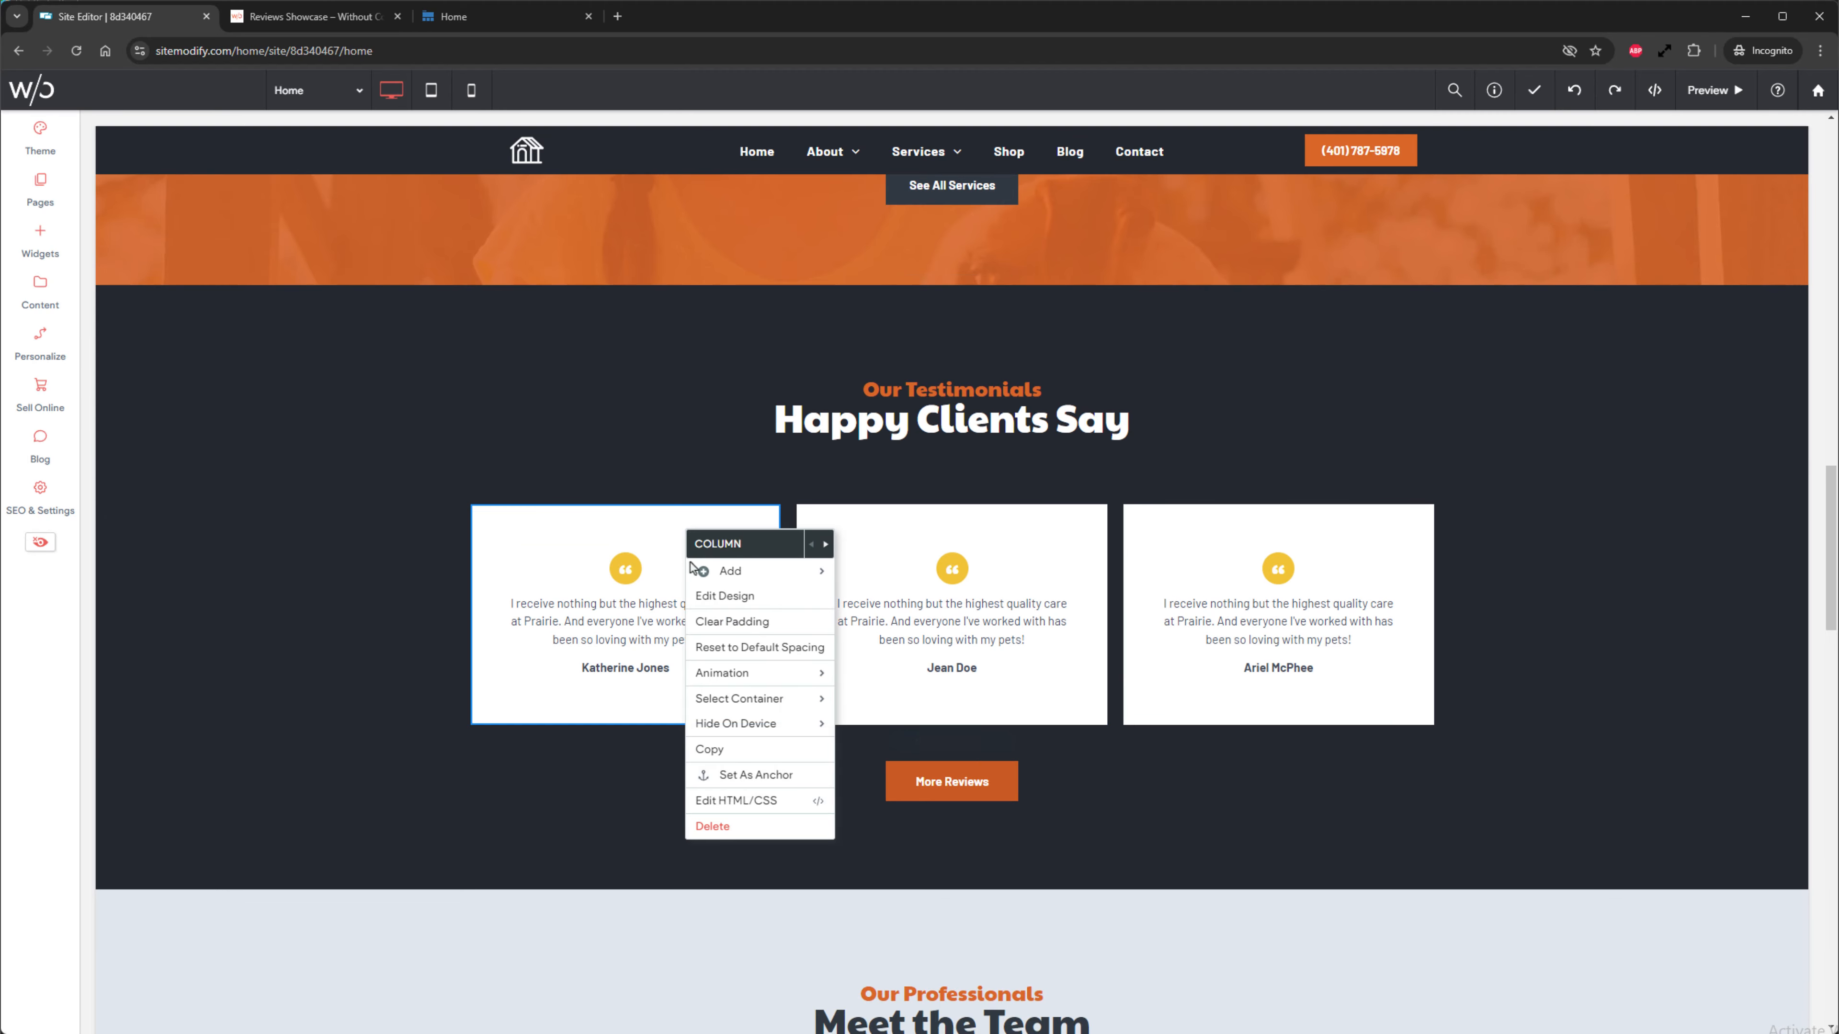
left_click(723, 825)
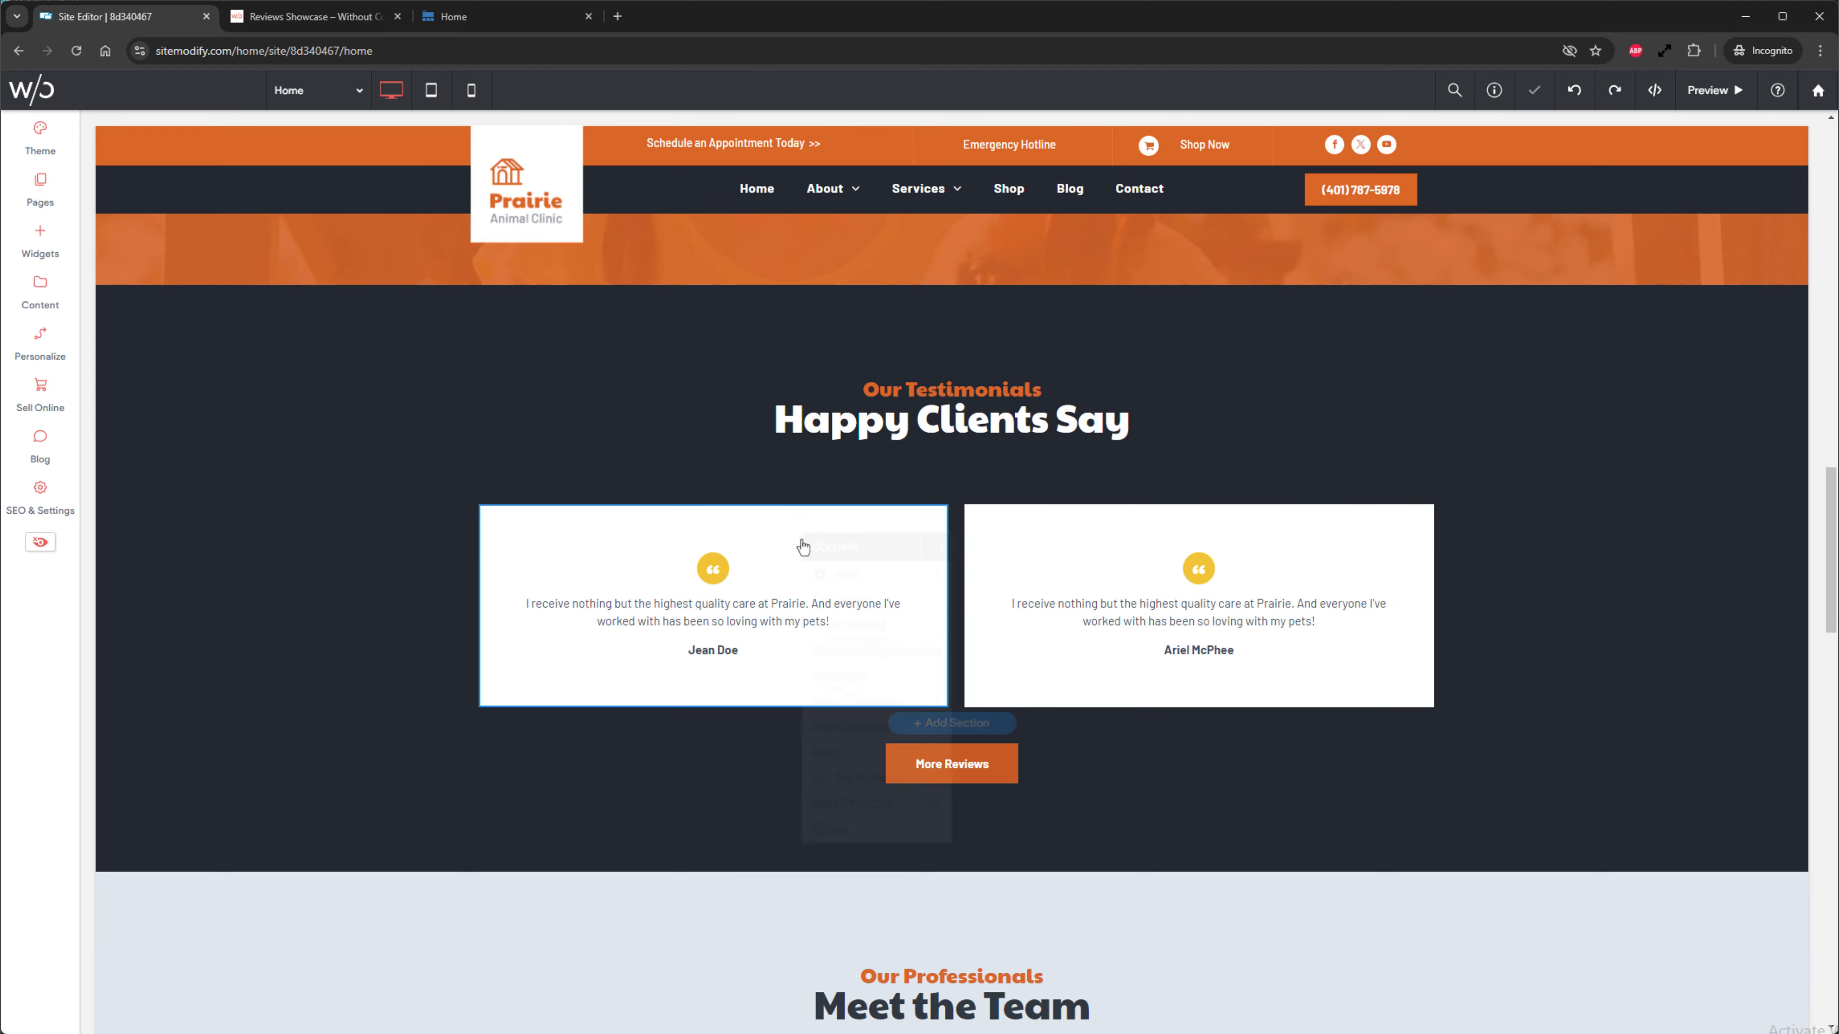
right_click(800, 536)
left_click(881, 826)
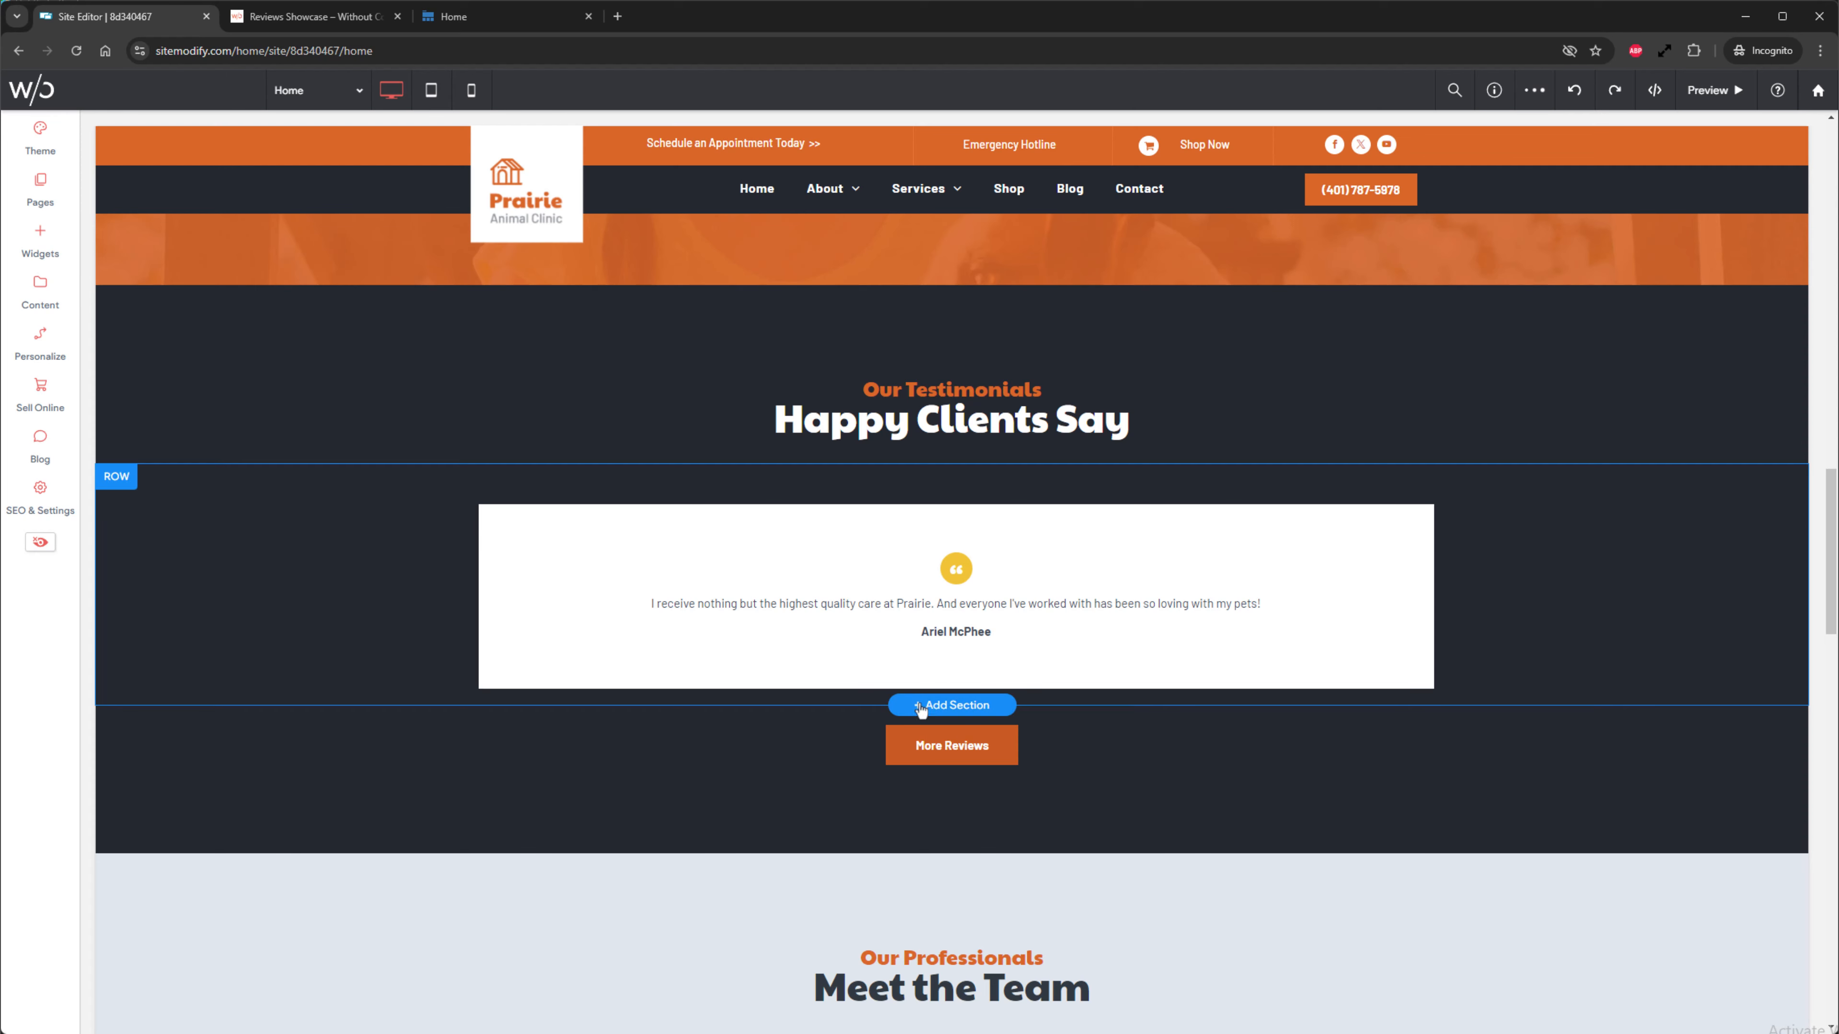
- Delete the quote icon, the testimonial text and the client name from the remaining testimonial column
right_click(962, 569)
left_click(993, 914)
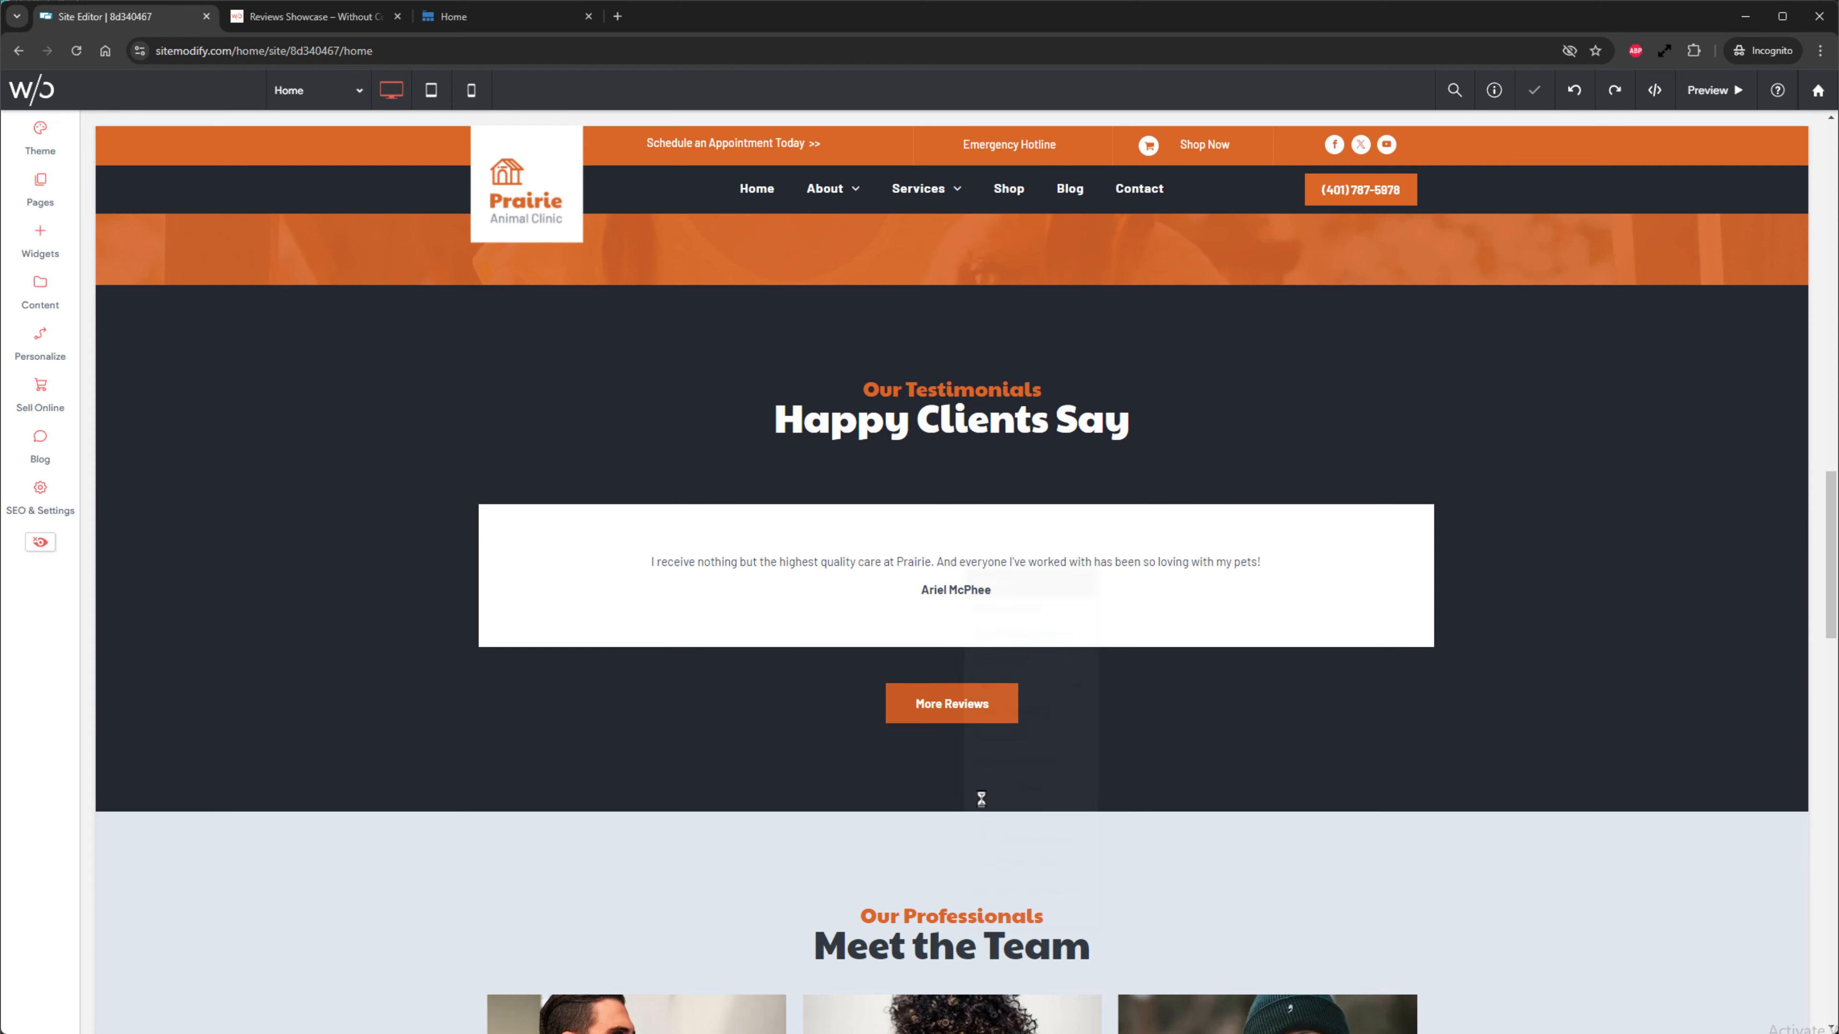
right_click(955, 564)
left_click(986, 911)
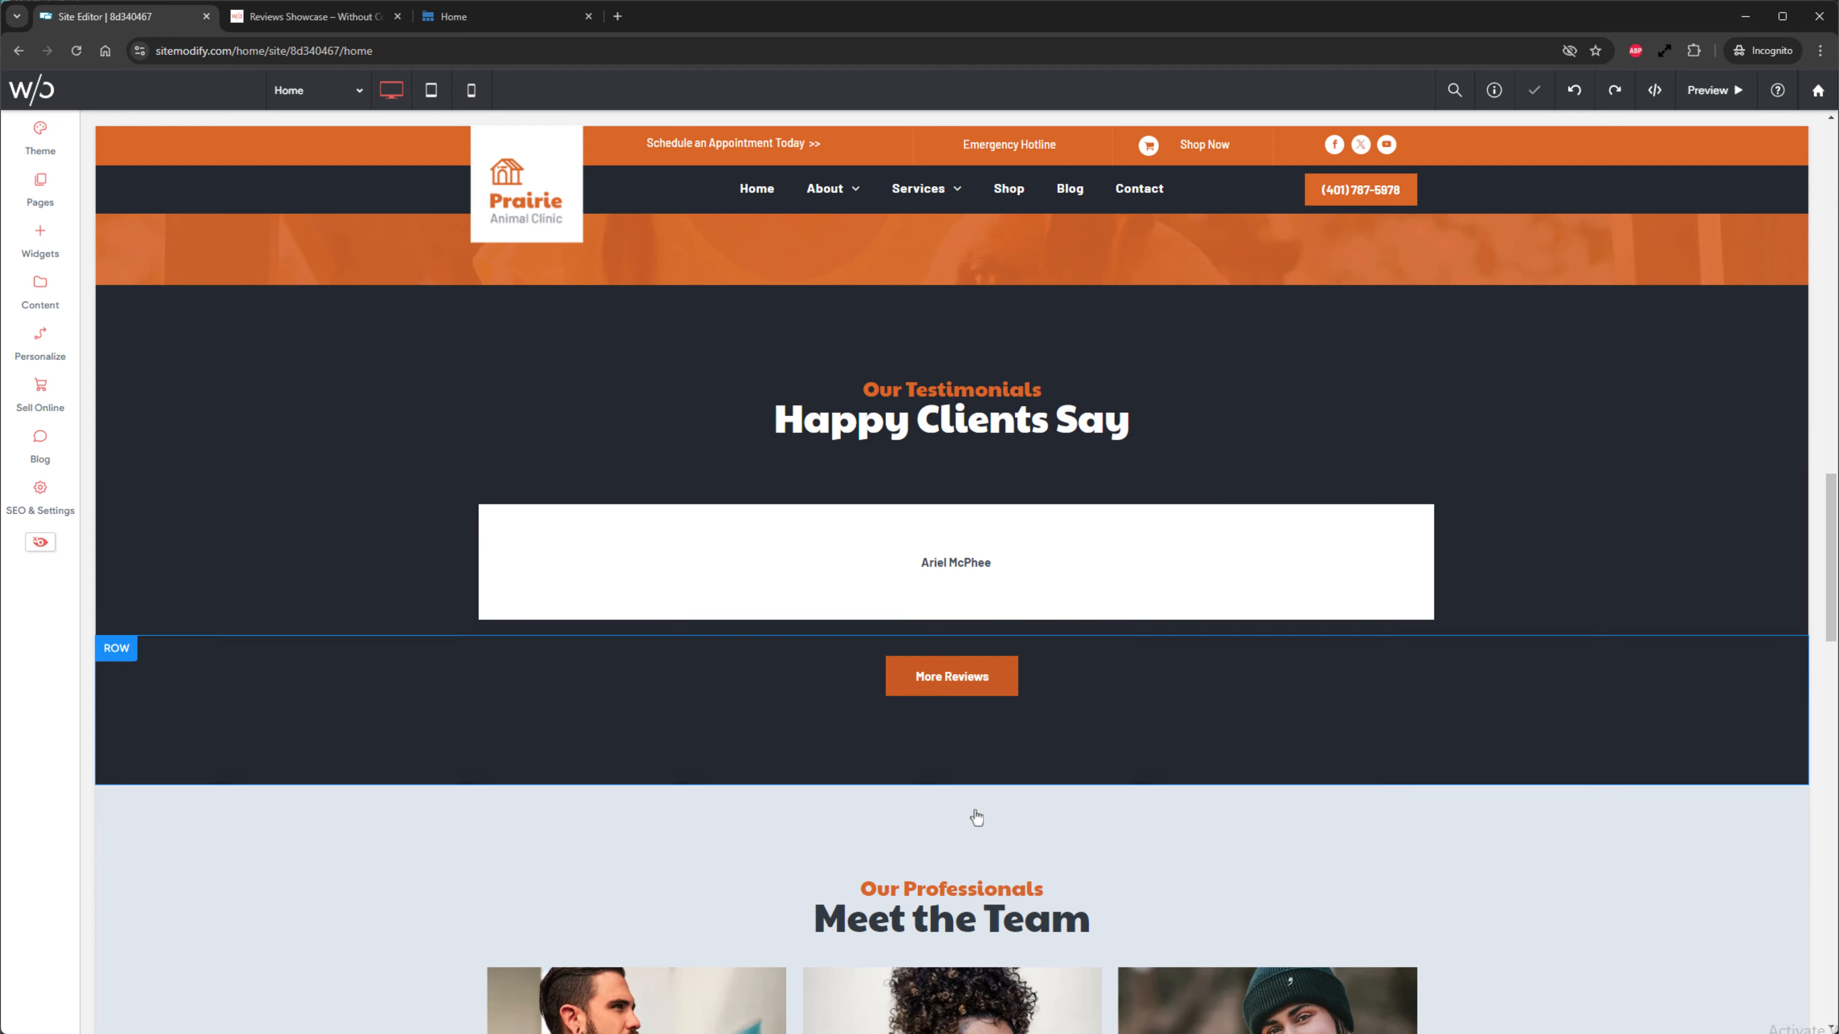
right_click(953, 565)
left_click(979, 894)
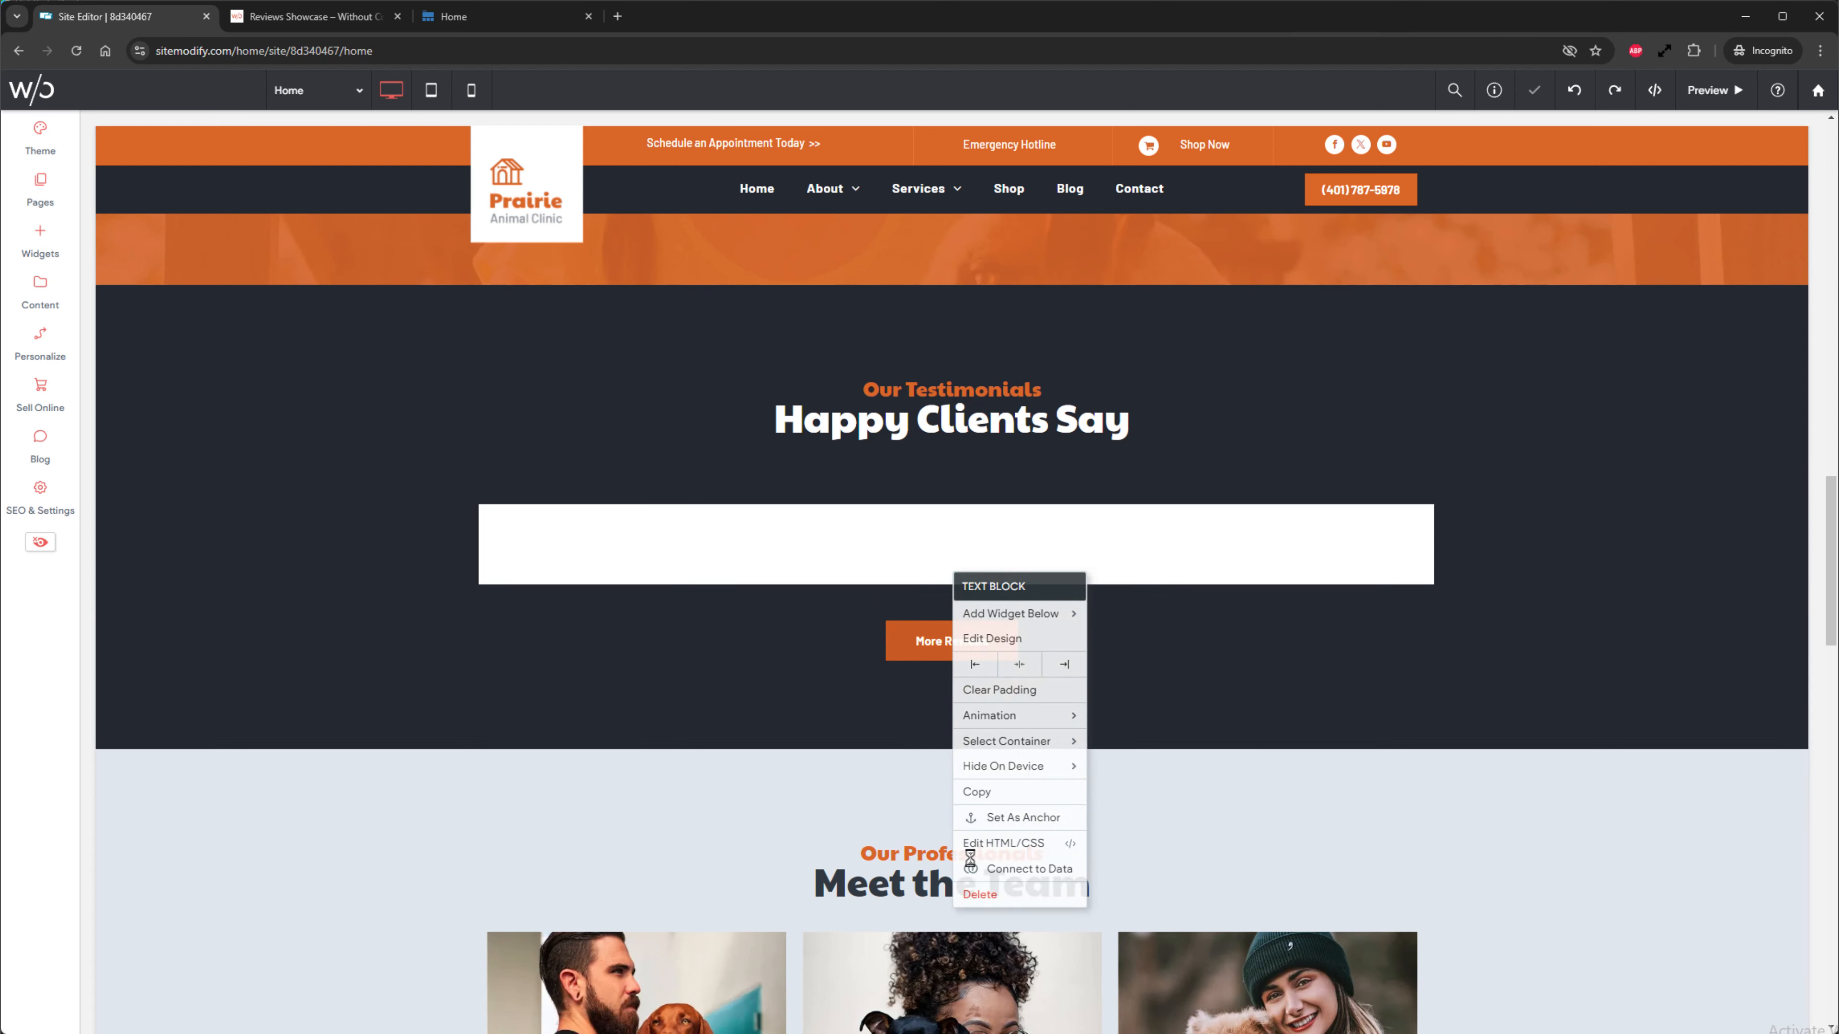
- Remove the white background color from the empty column's design under the Happy Clients Say heading
right_click(905, 563)
left_click(954, 623)
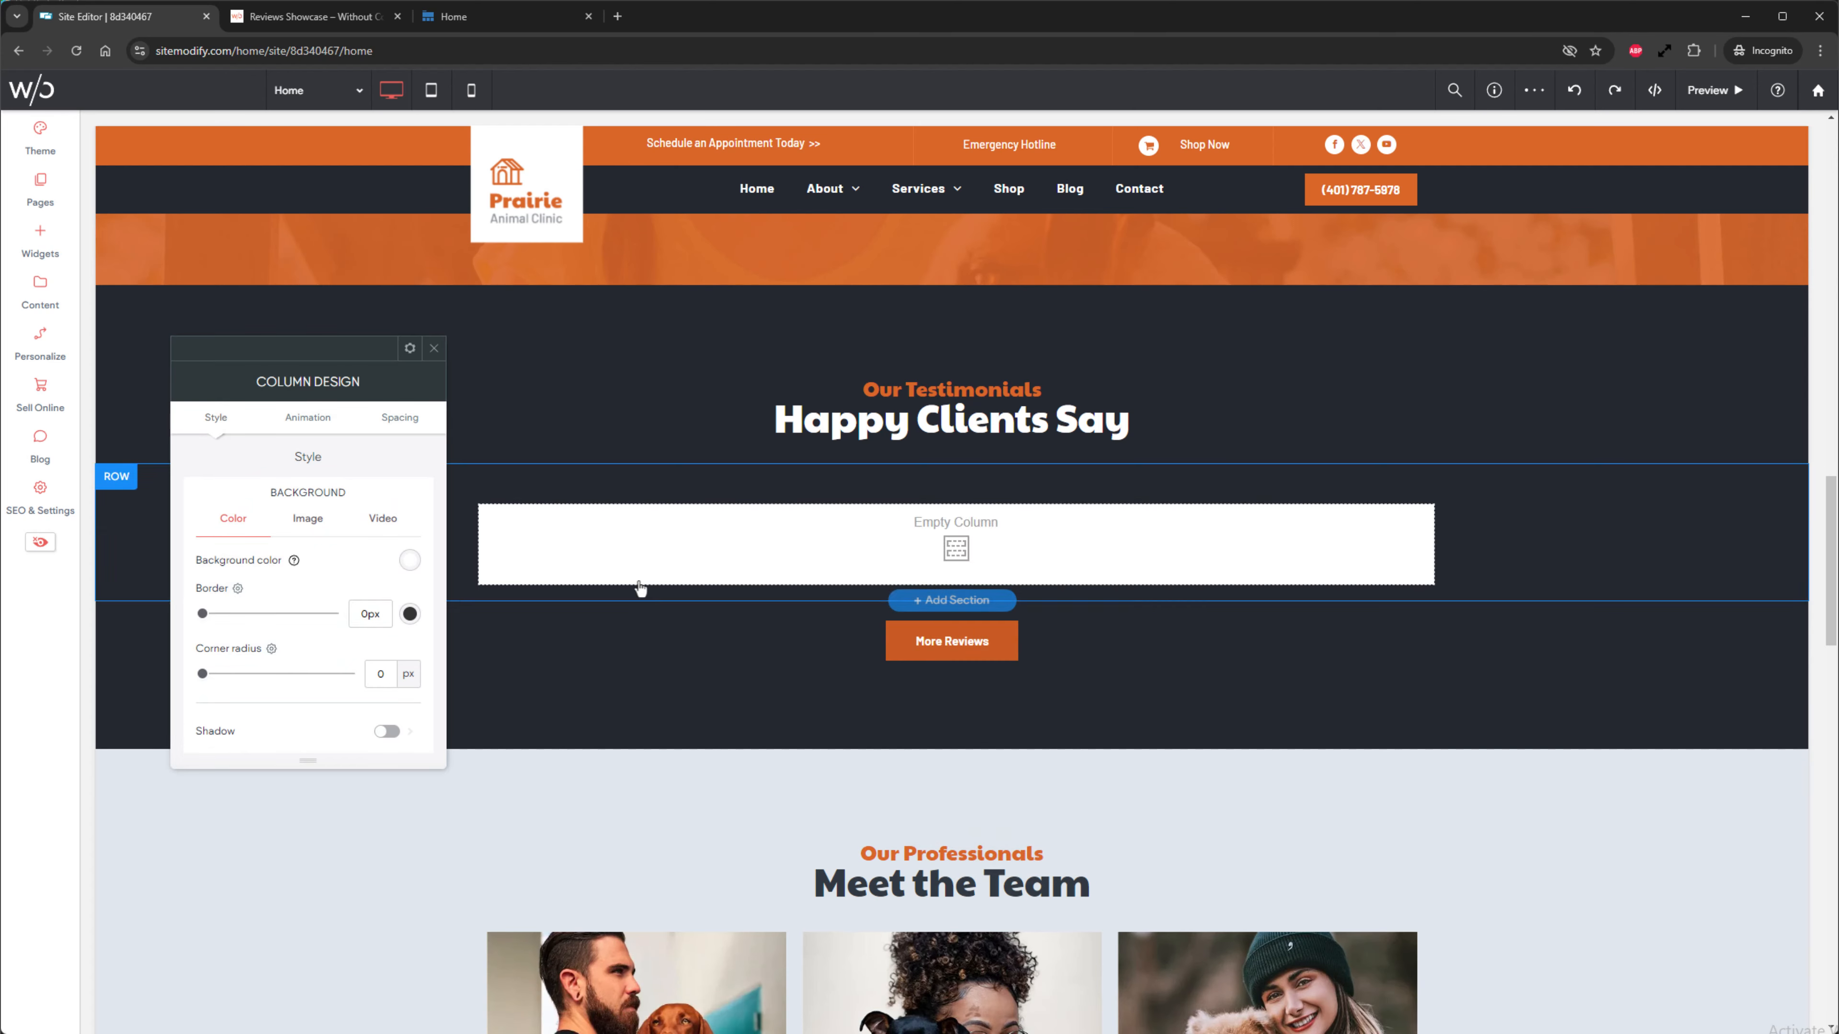
left_click(409, 560)
left_click(539, 601)
left_click(700, 377)
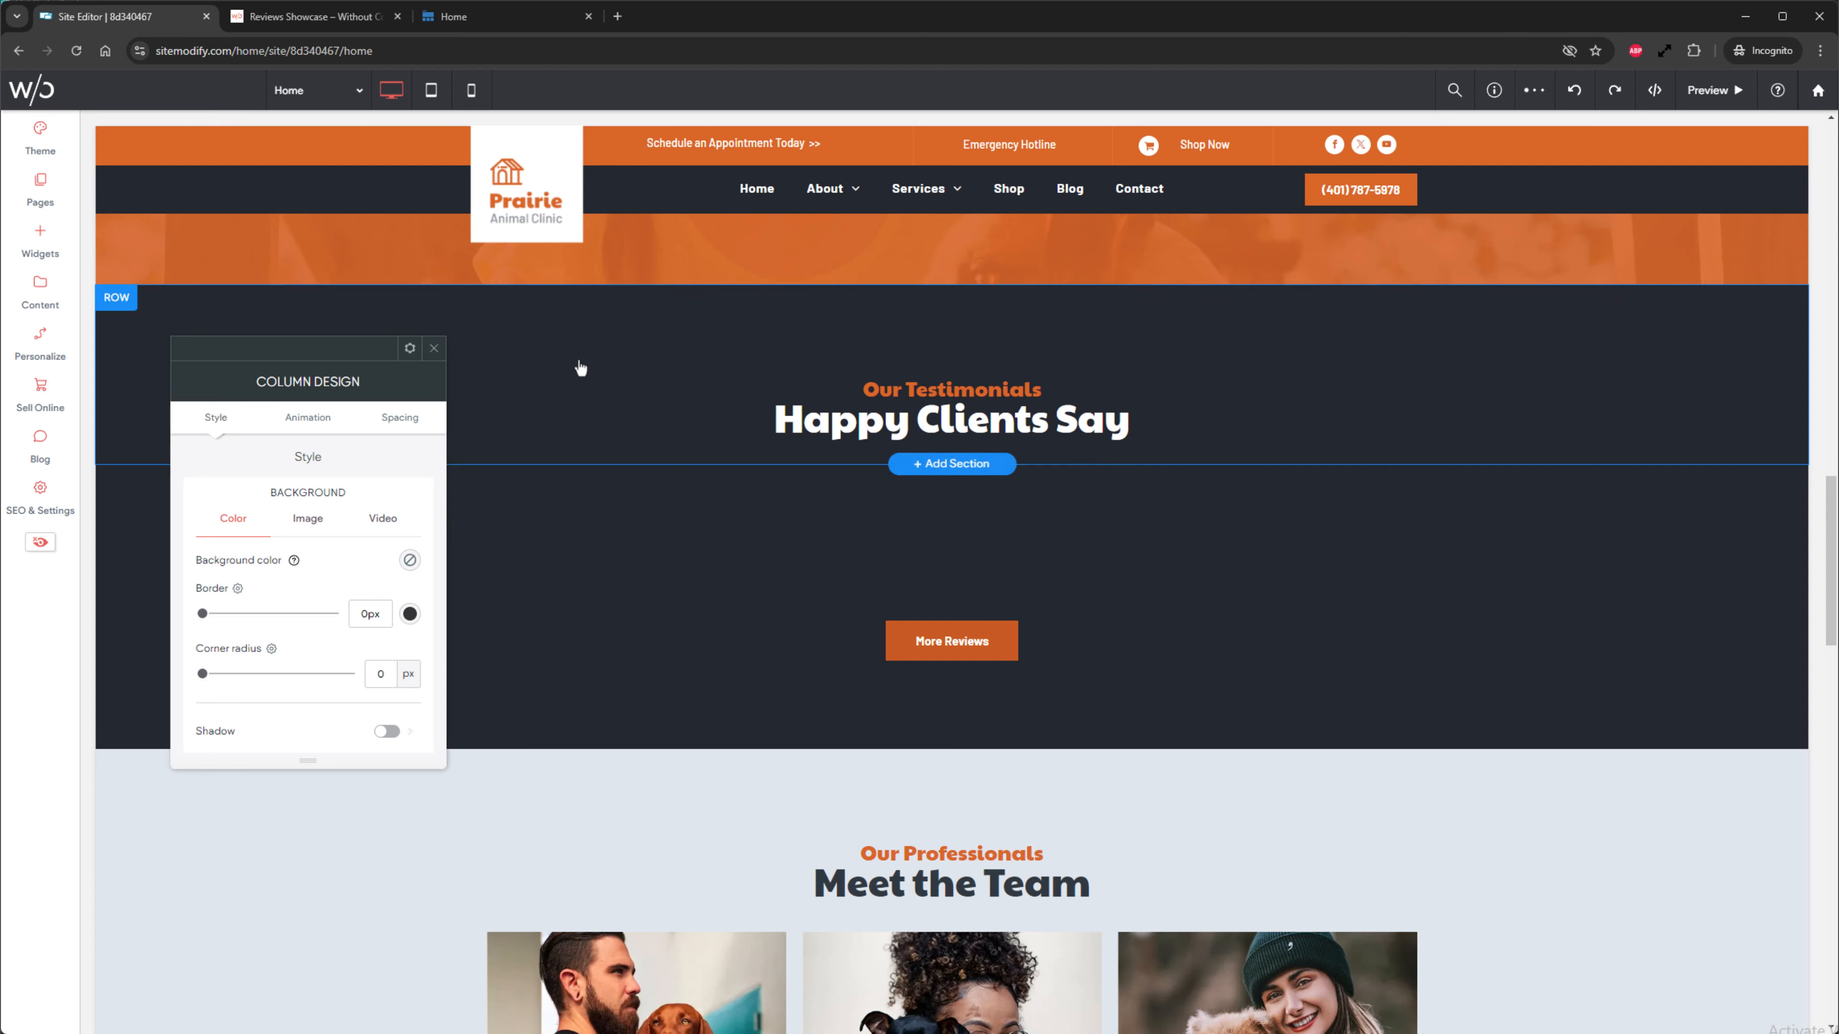
left_click(434, 349)
- Delete the More Reviews button from the testimonials section
left_click(994, 654)
right_click(994, 656)
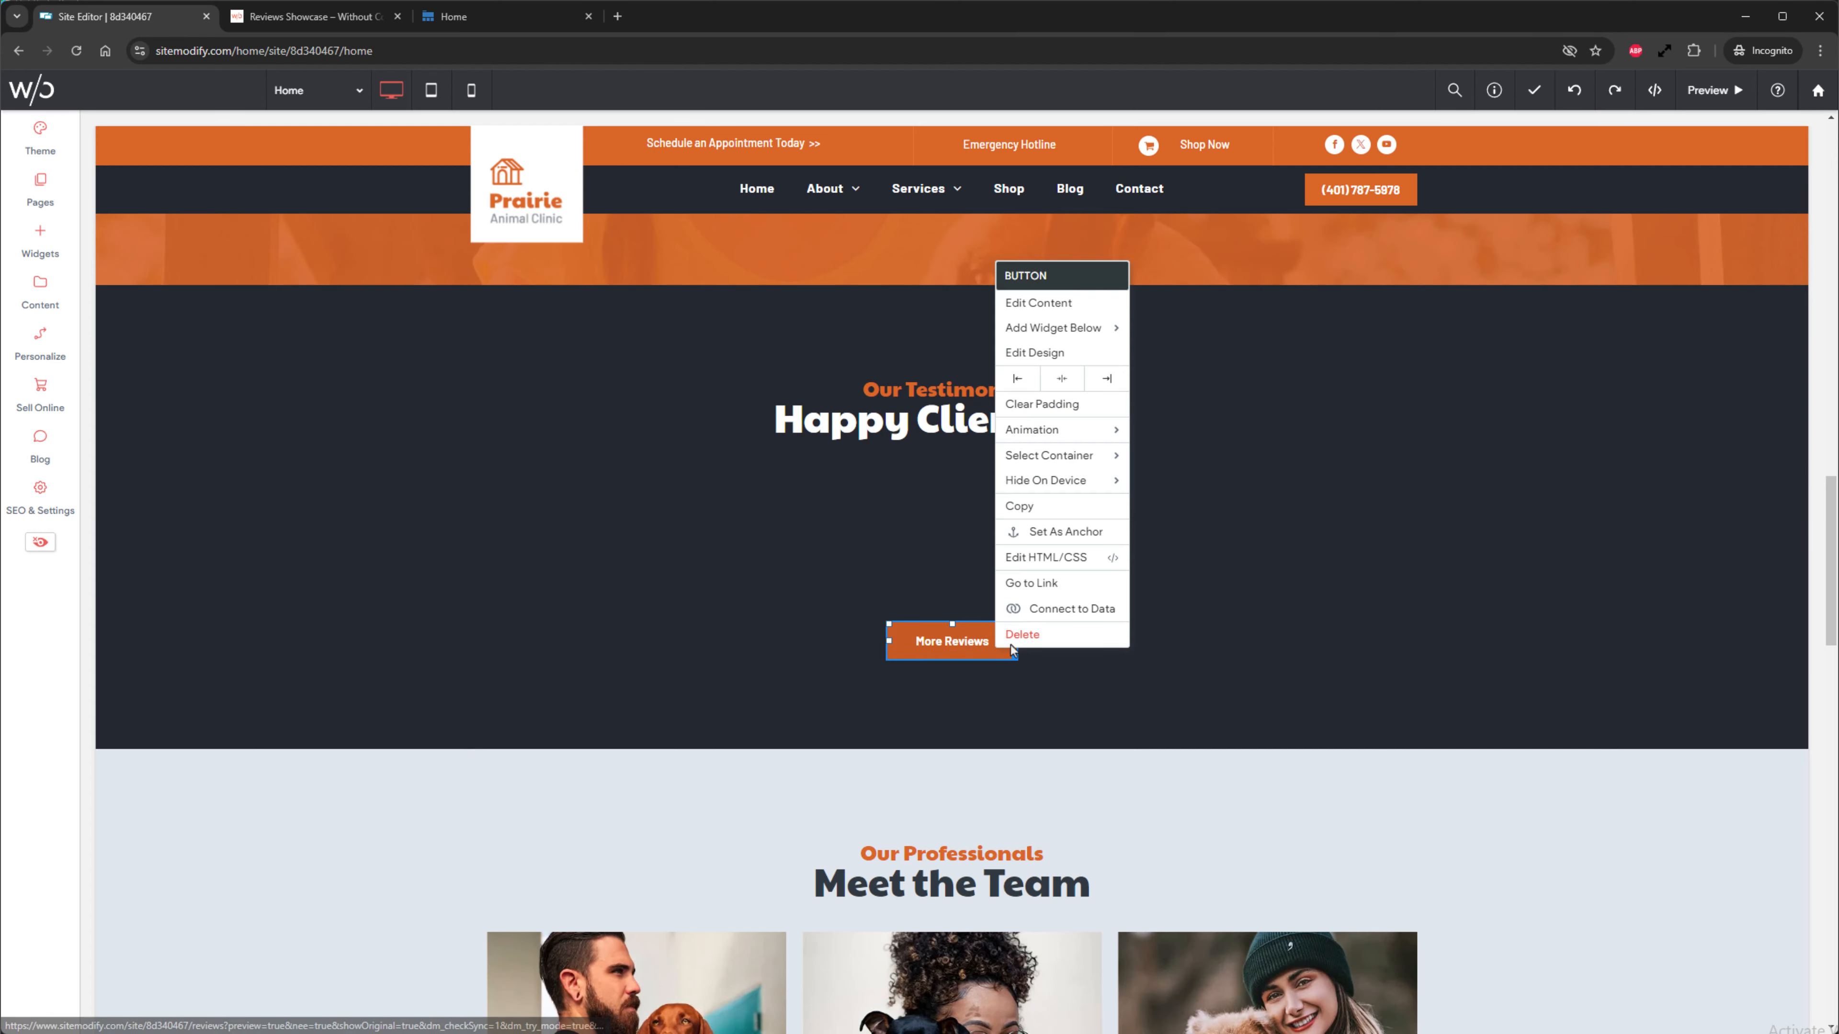
left_click(1010, 632)
- Add the Reviews Showcase widget to the empty column under Happy Clients Say, with quotes shown on Hover
left_click(41, 239)
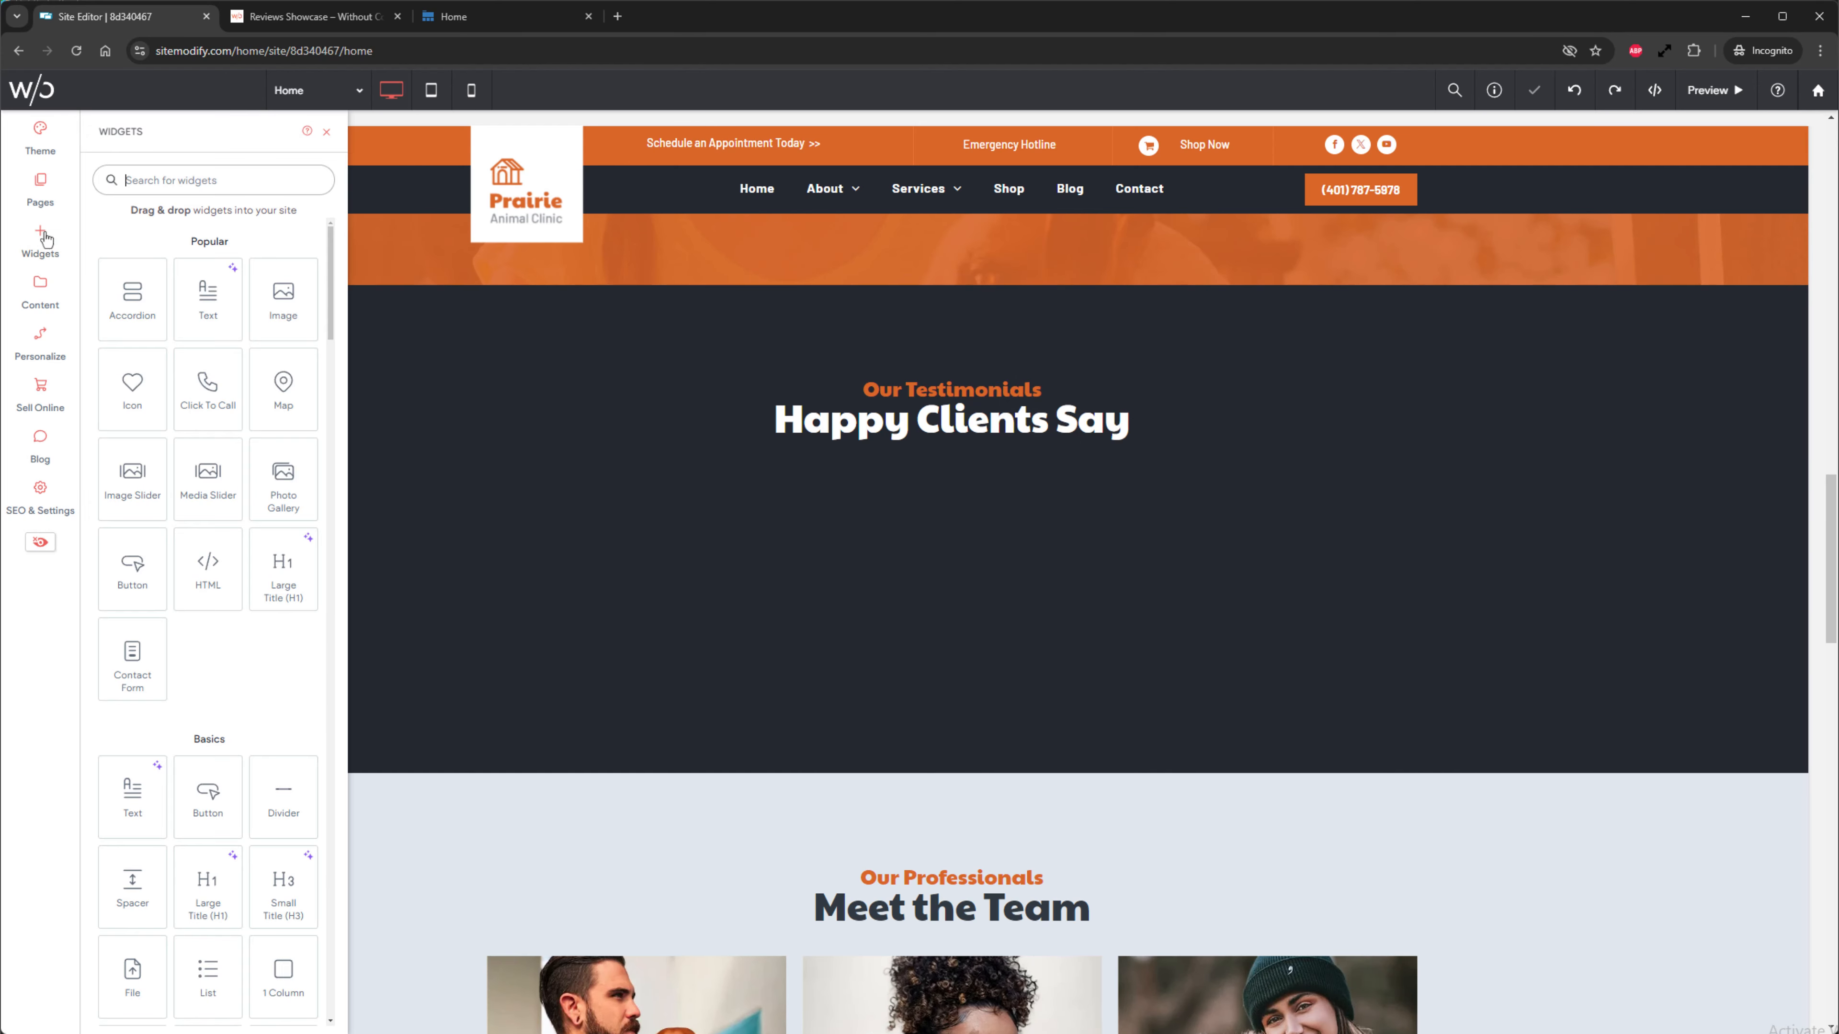
type("reviews showcase")
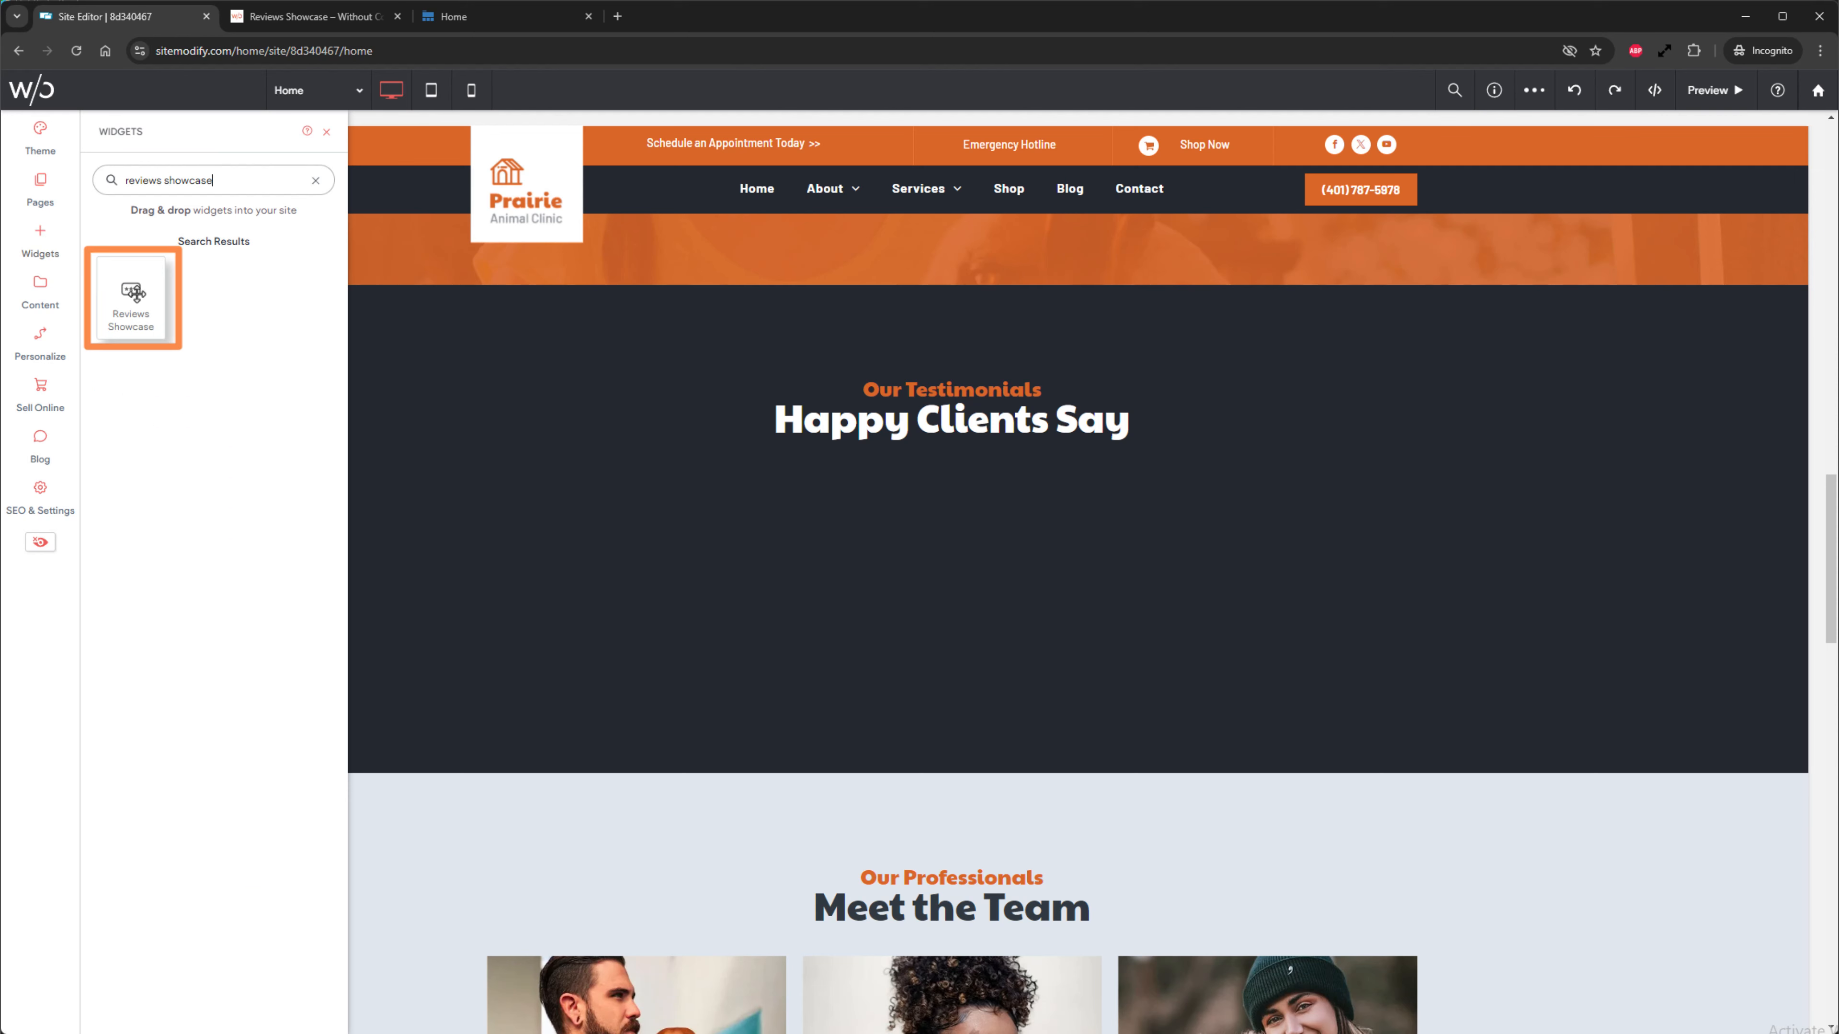
left_click_drag(133, 297, 948, 550)
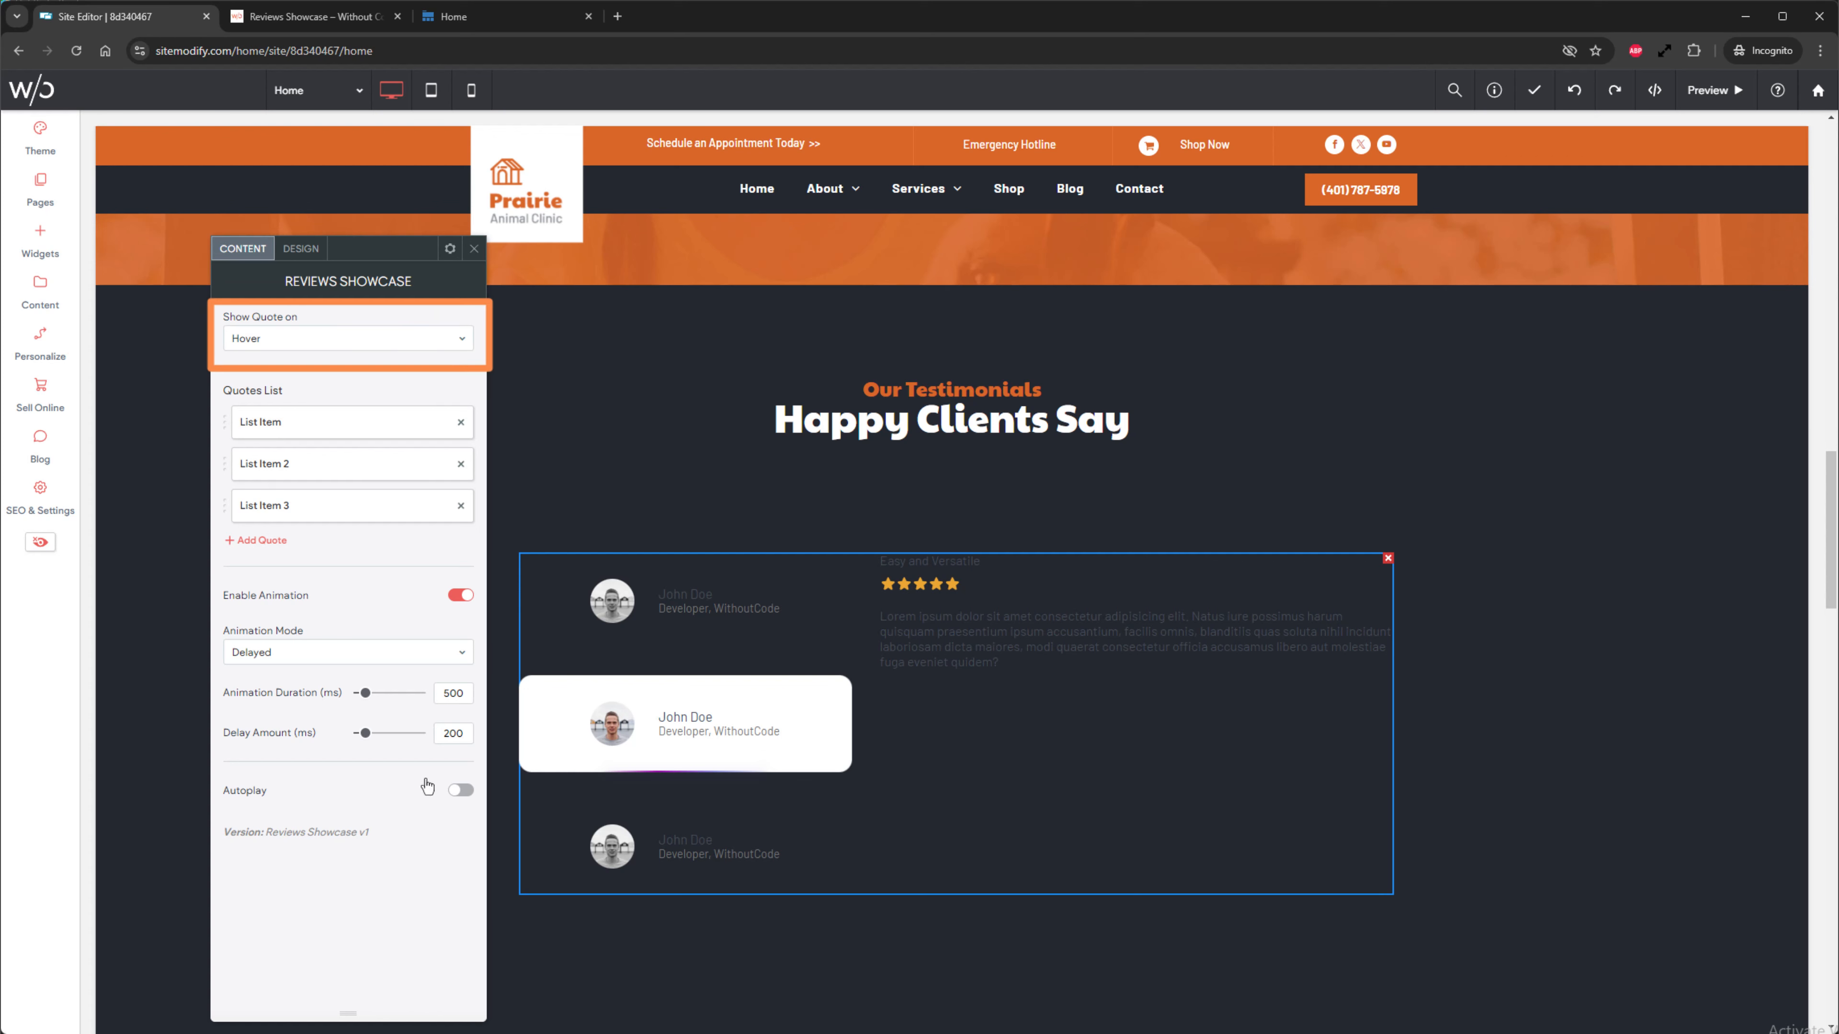
left_click(435, 353)
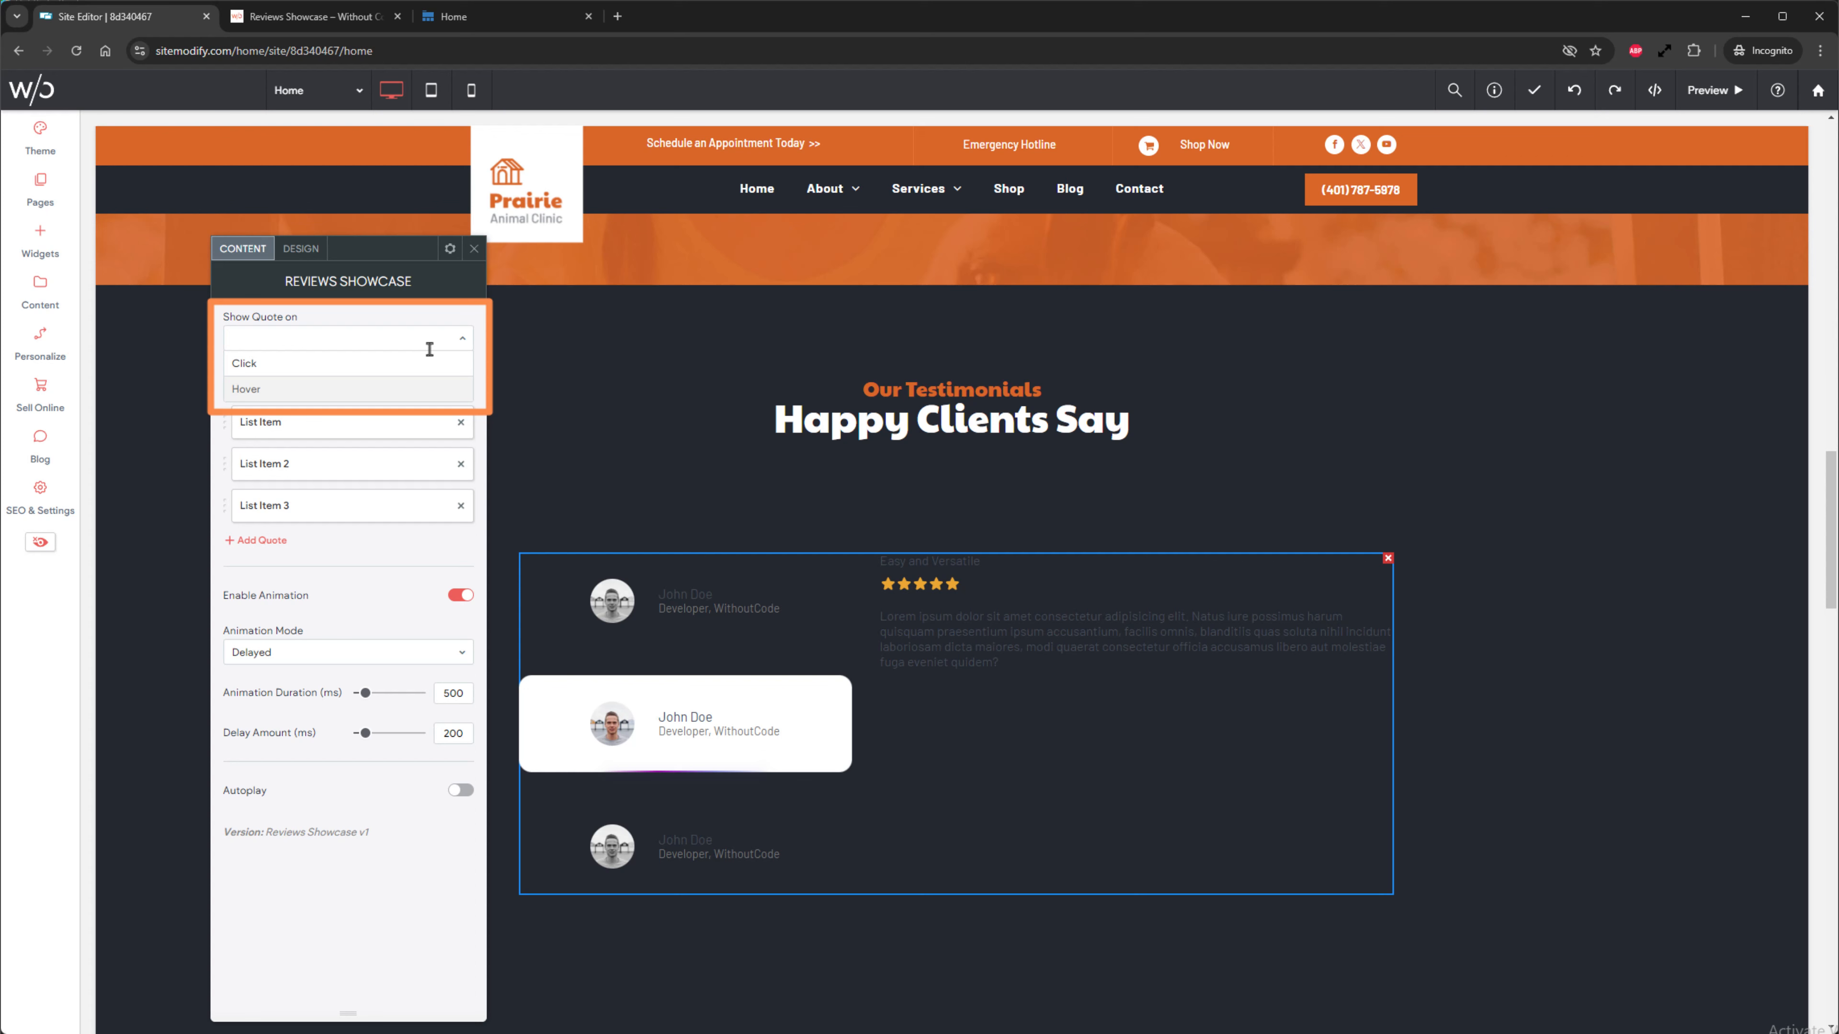
left_click(353, 391)
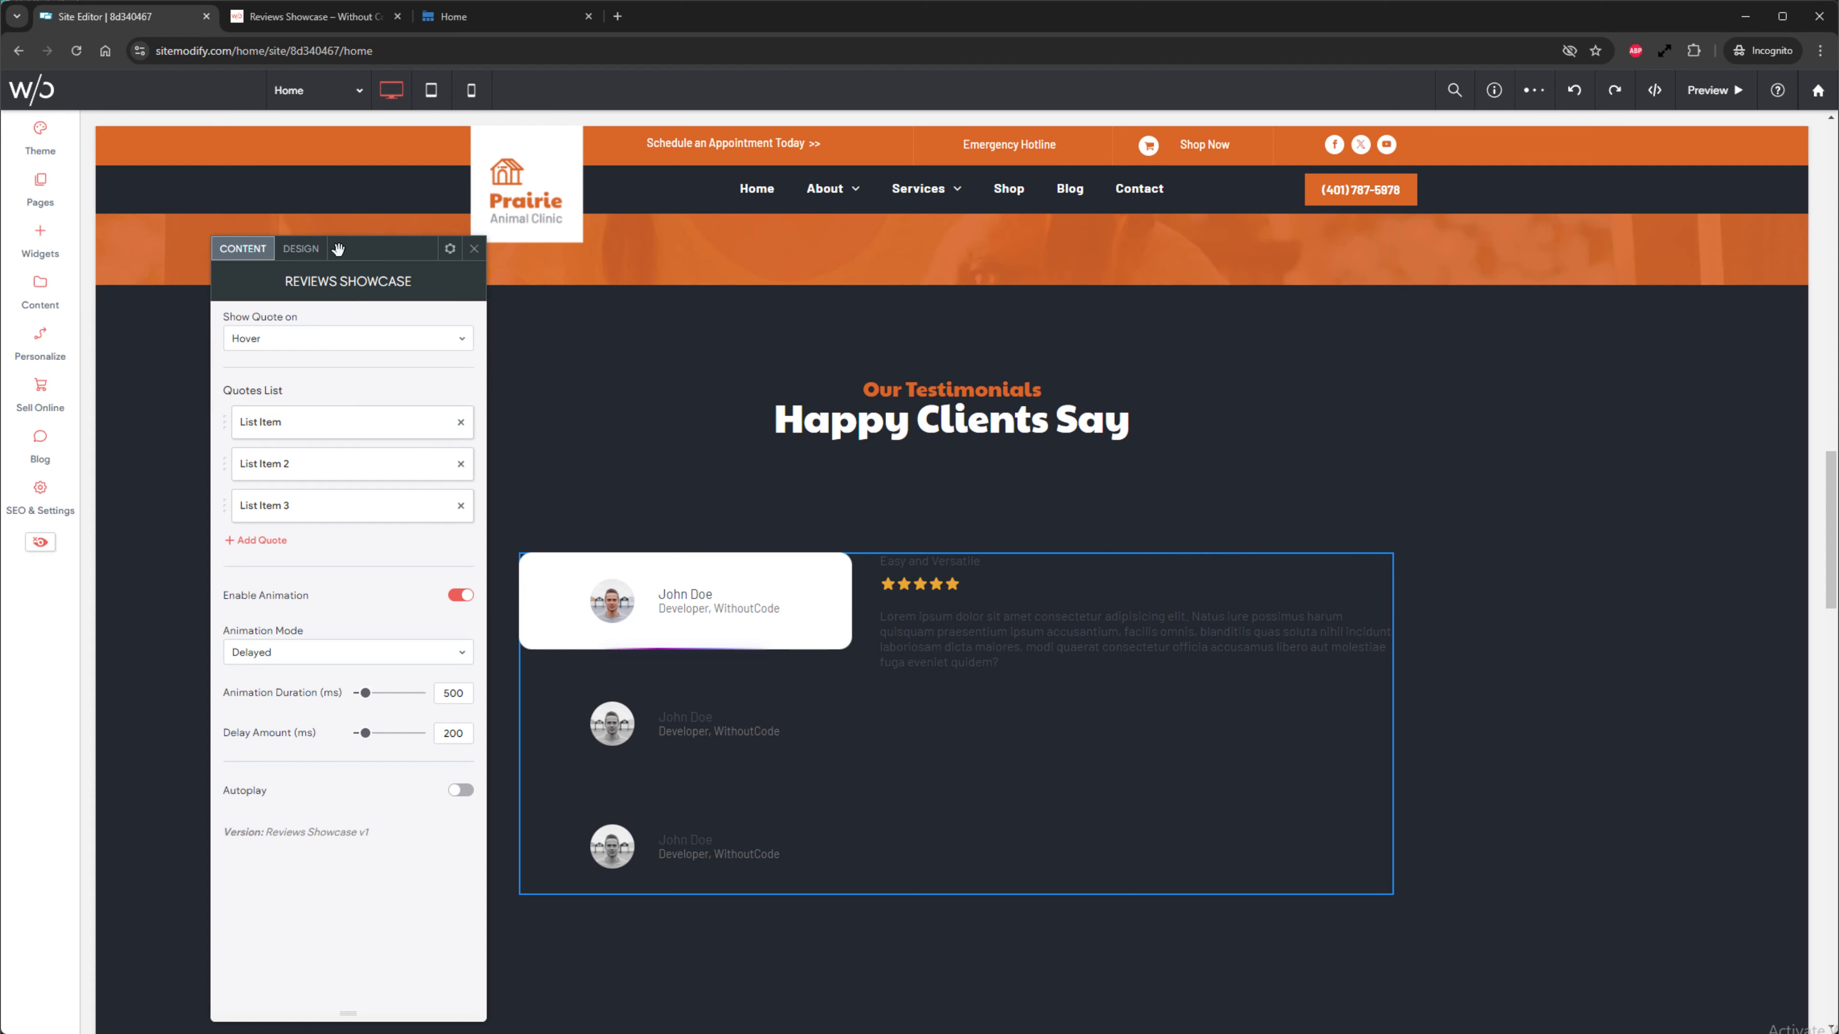
- Move the Reviews Showcase settings clear of the widget and open the first List Item in its Quotes List
left_click_drag(338, 249, 1616, 199)
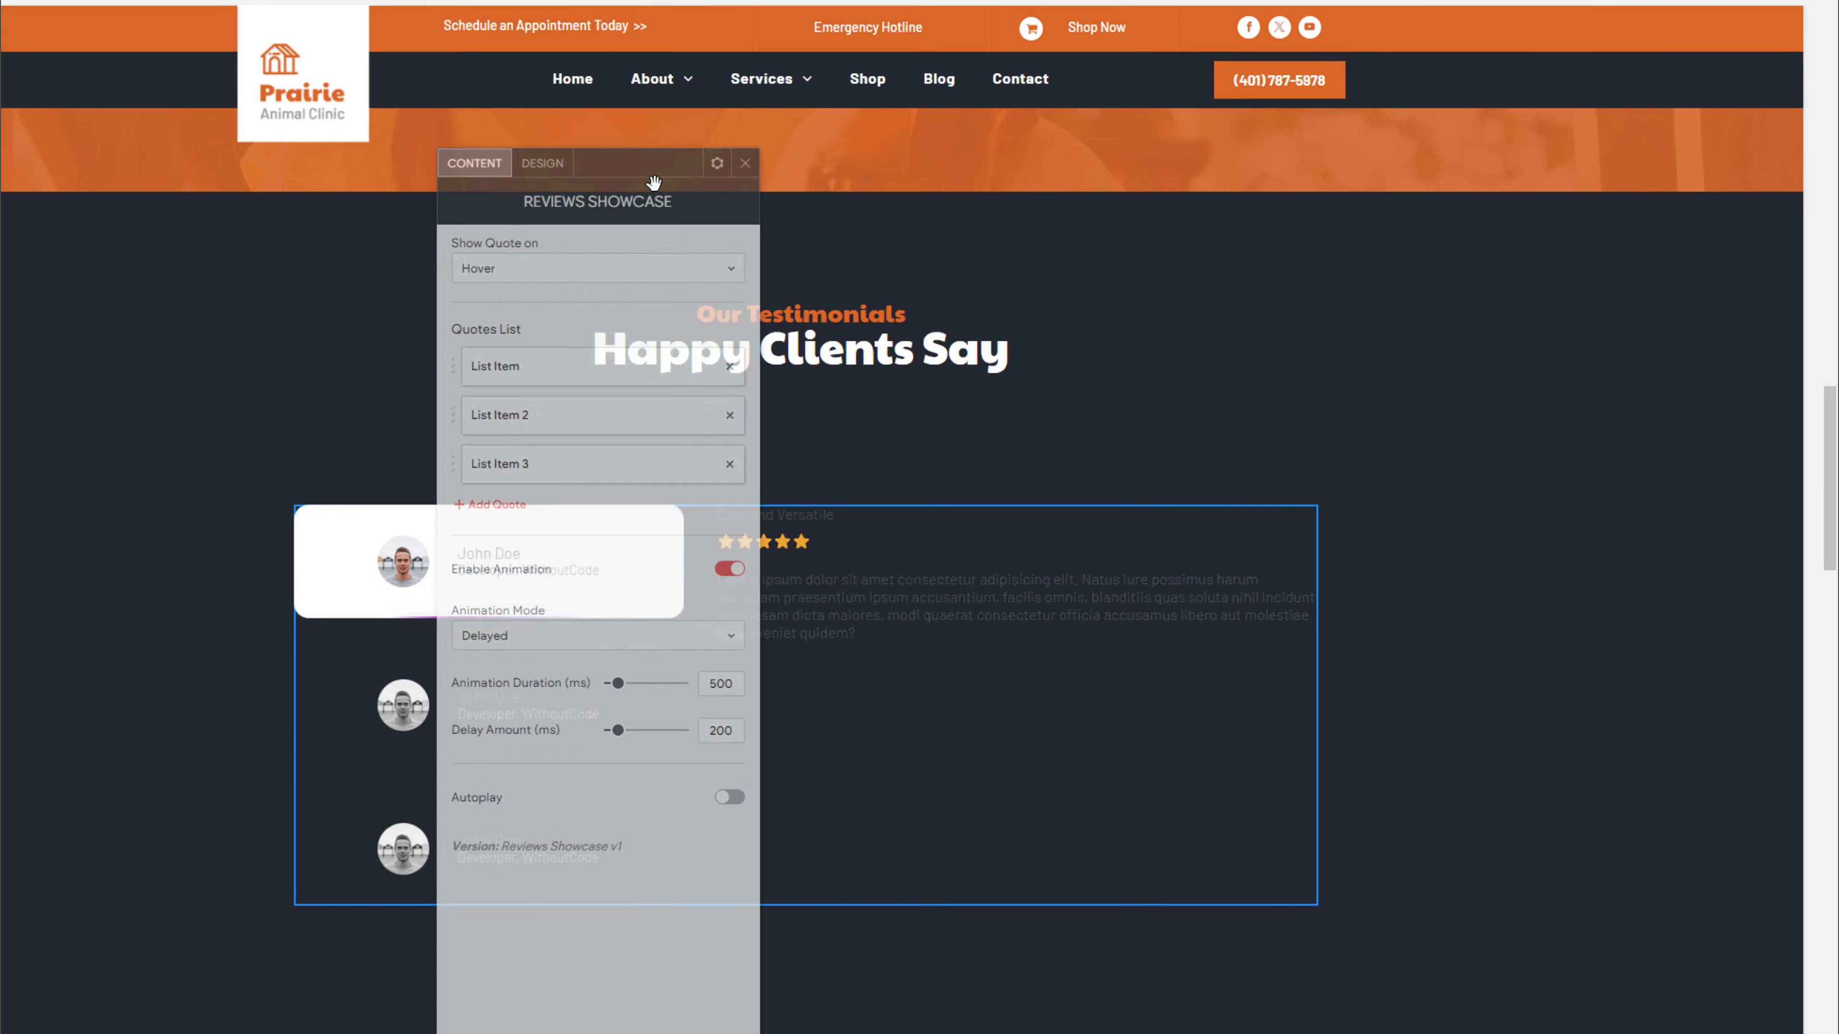
left_click_drag(1570, 70, 1572, 71)
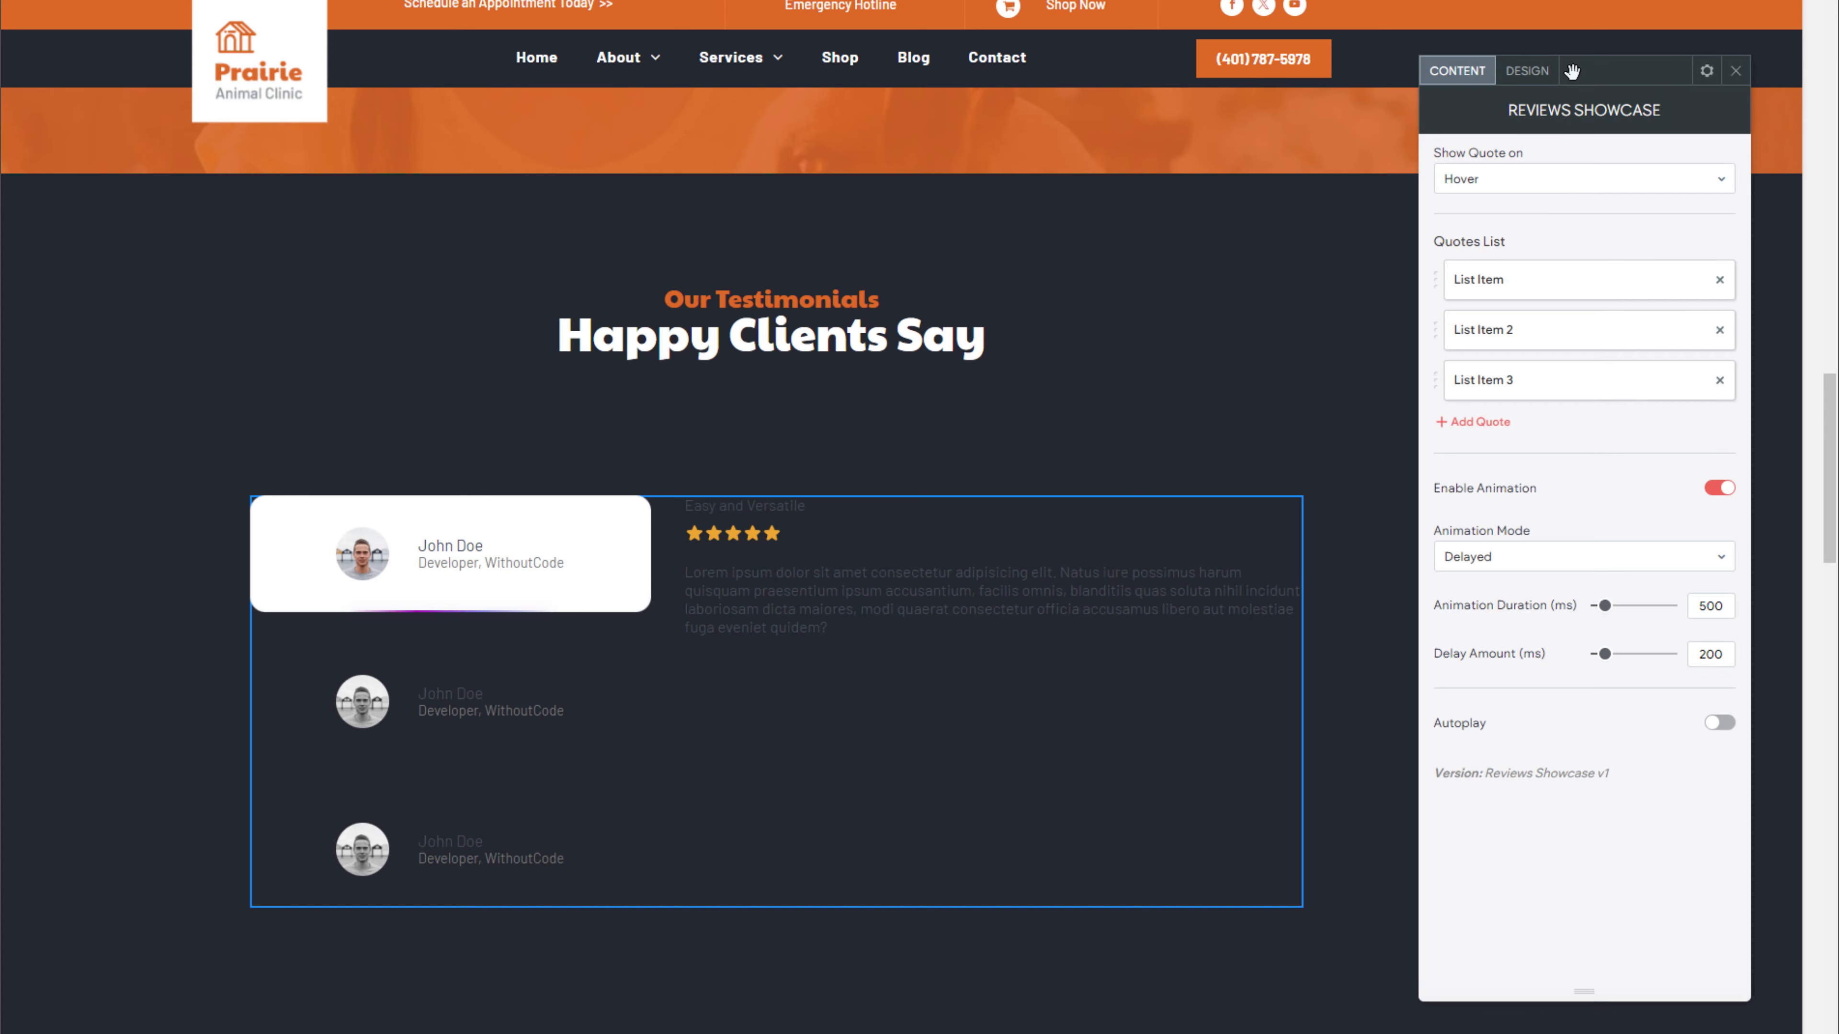
left_click(1516, 282)
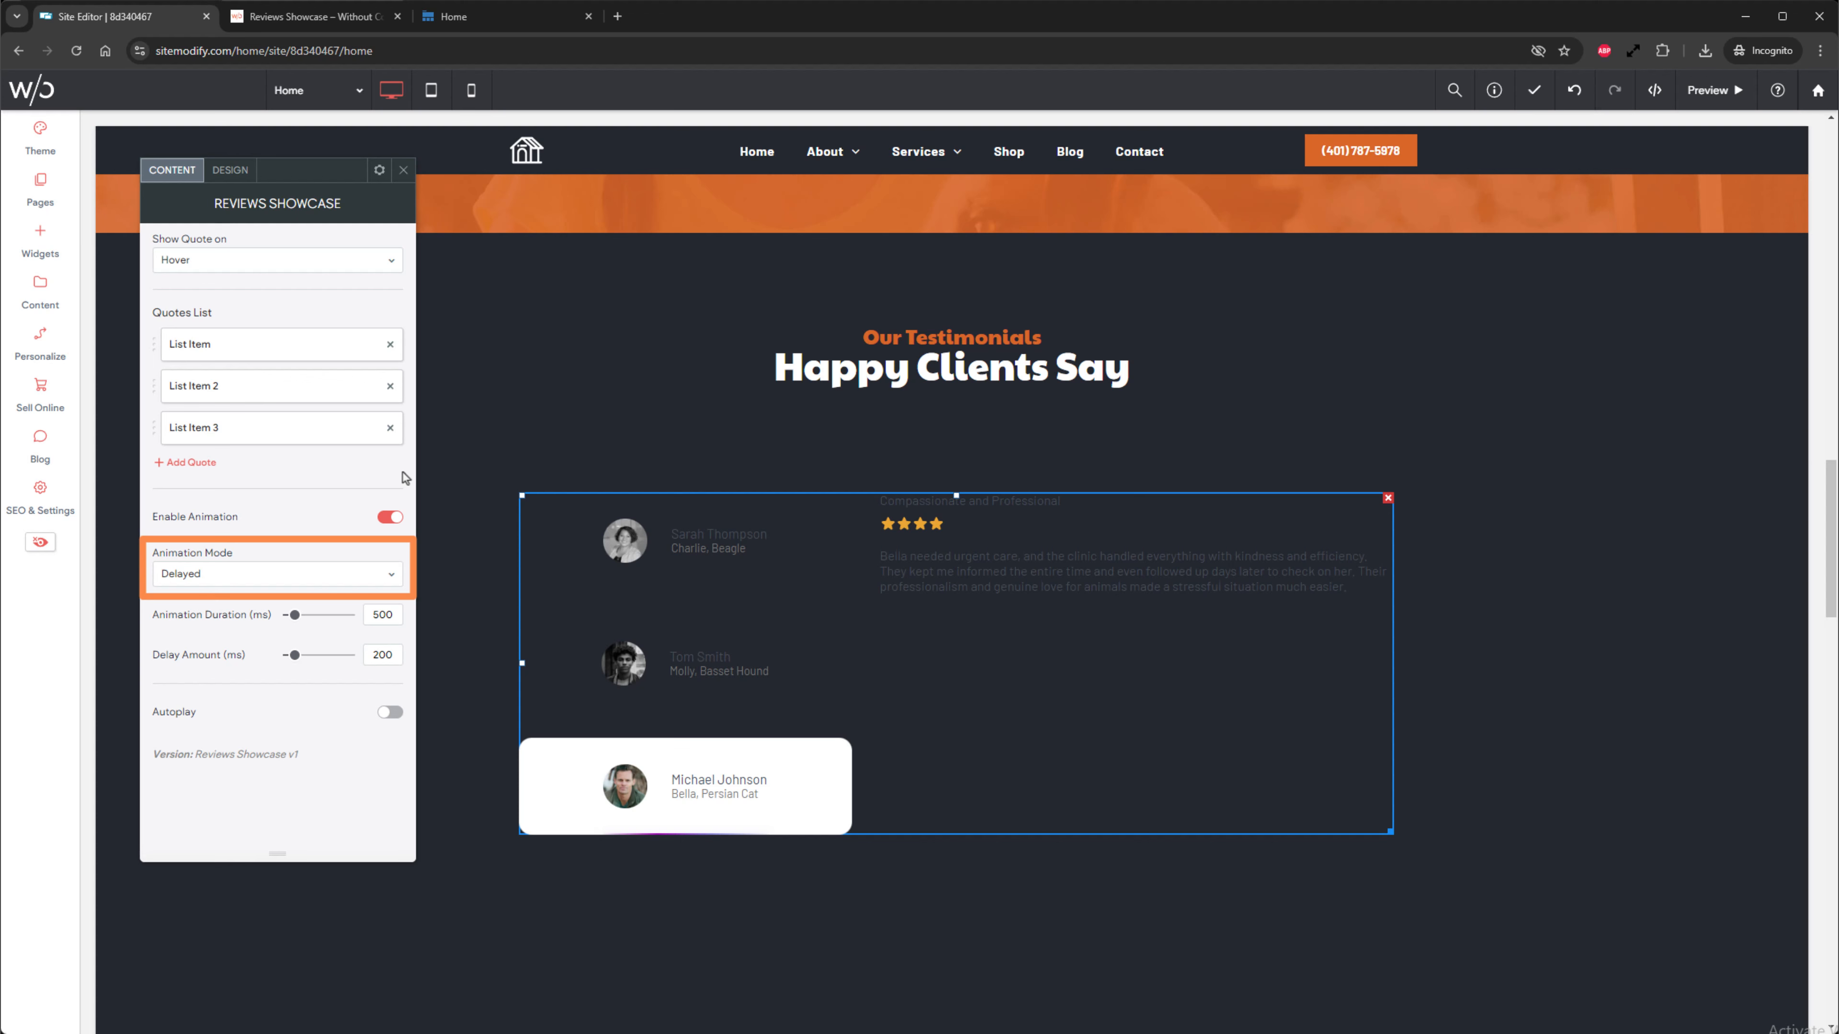
- Configure the widget's animation with Delayed mode, a duration of 1000 ms and a delay amount of 300 ms
left_click(392, 583)
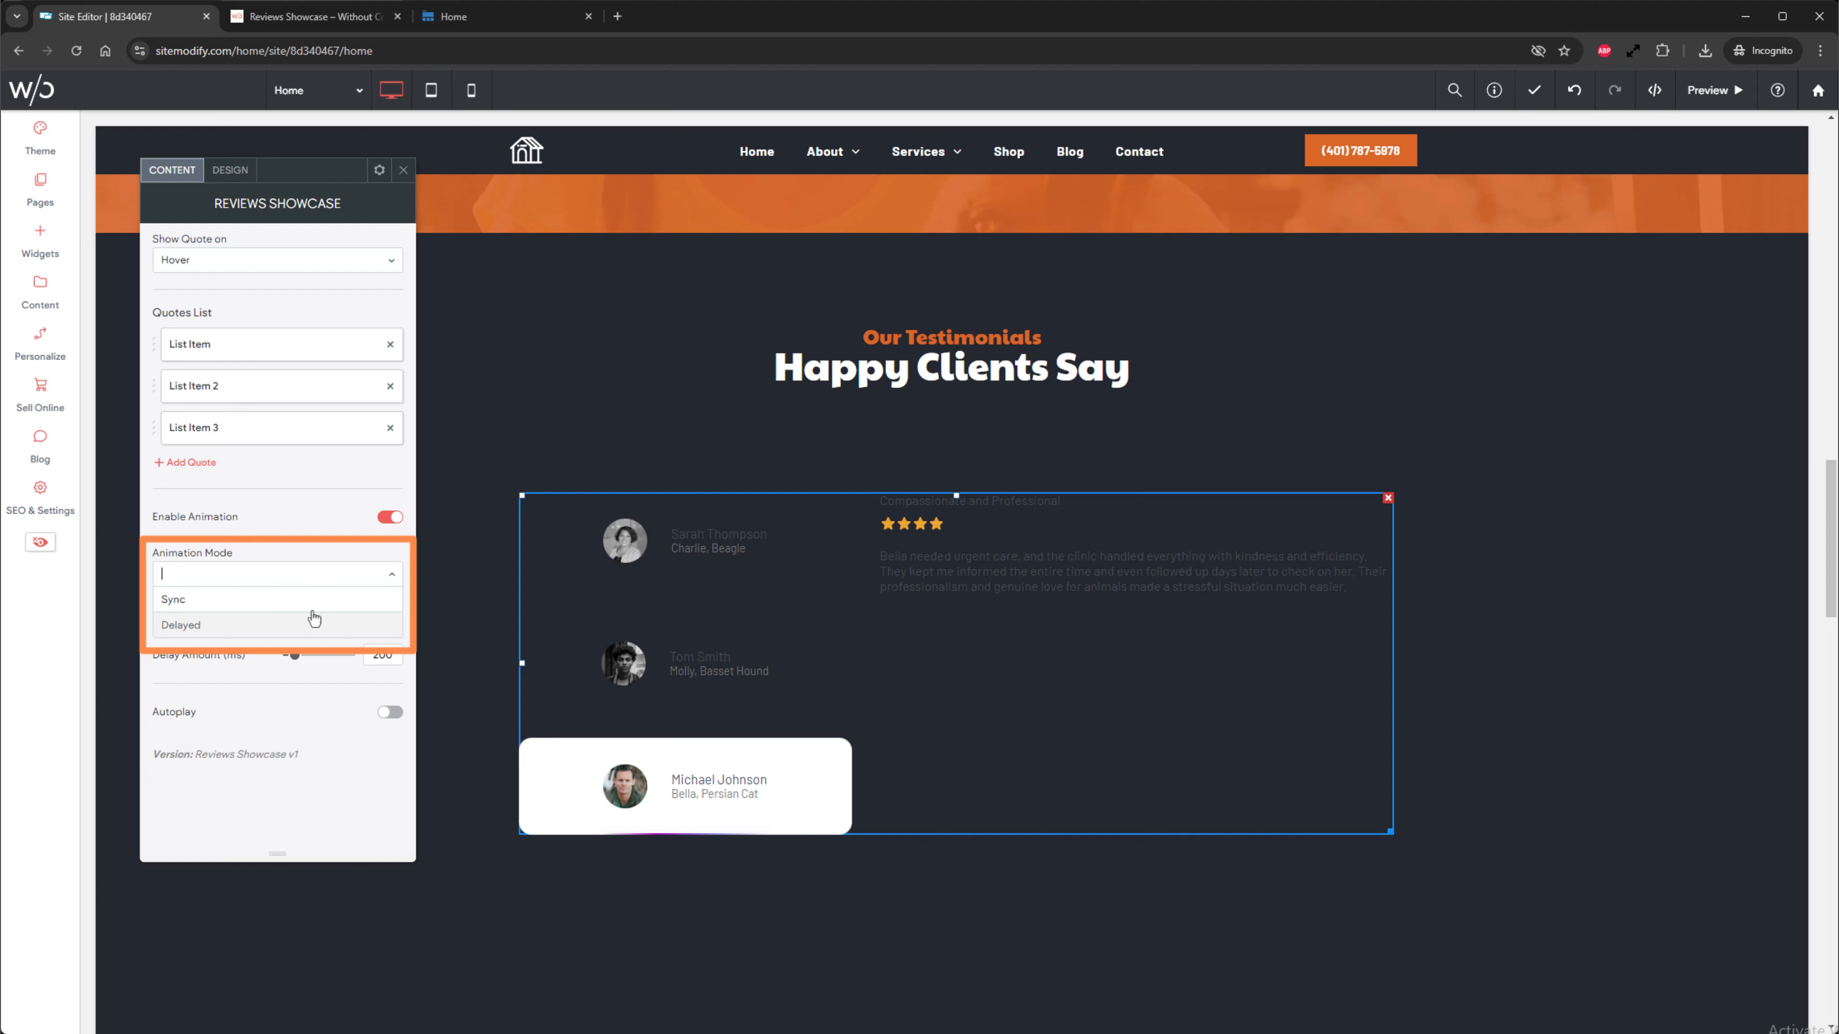
left_click(280, 626)
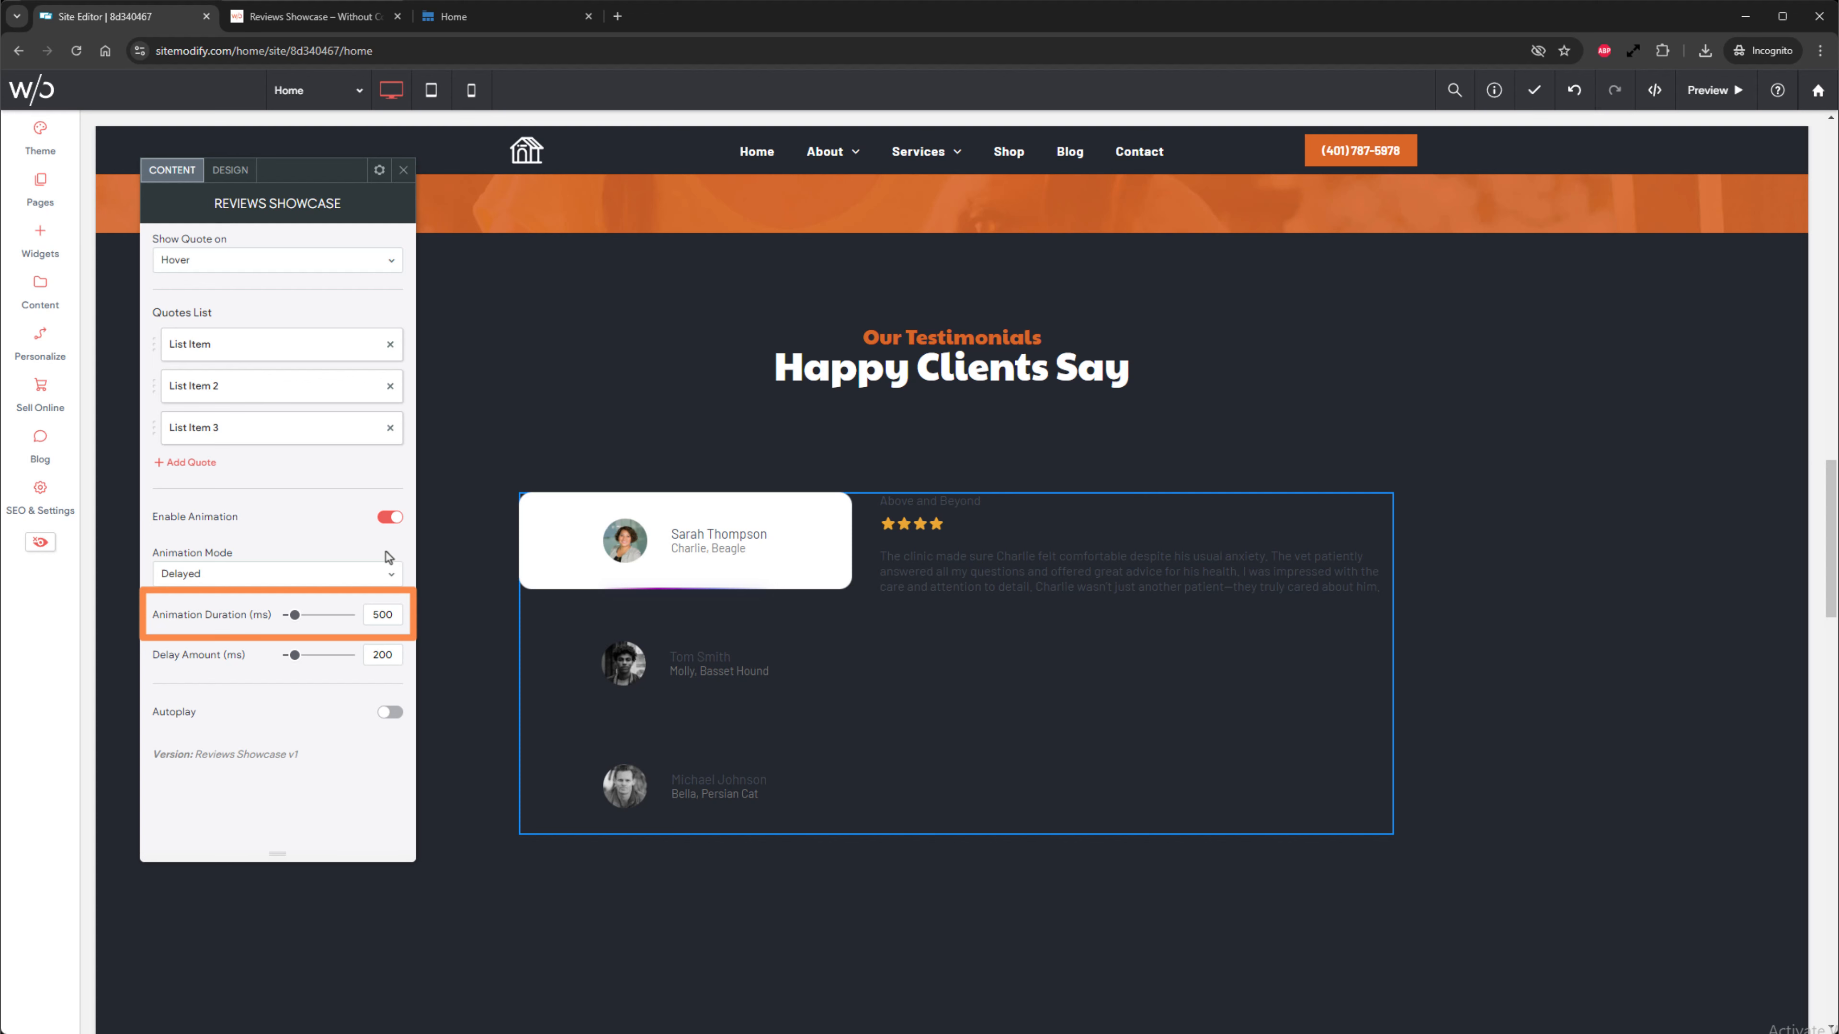
double_click(397, 622)
type("1000")
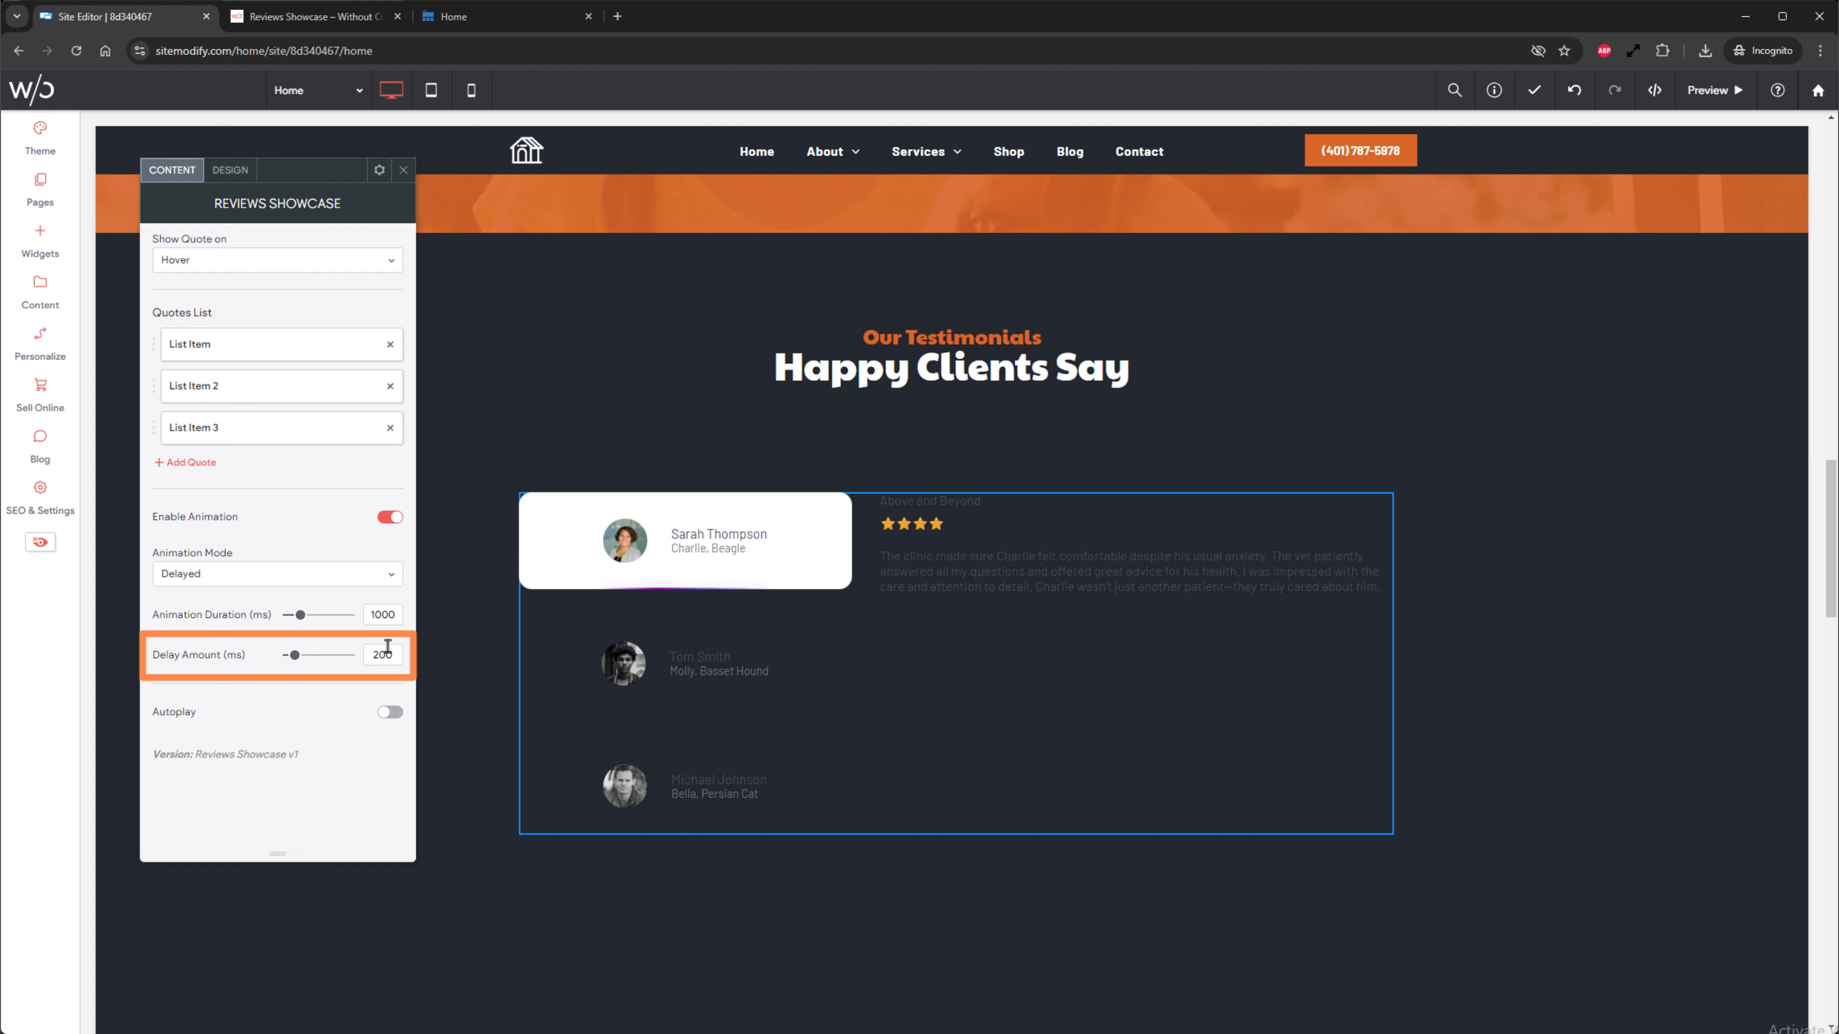
left_click_drag(391, 654, 369, 654)
type("300")
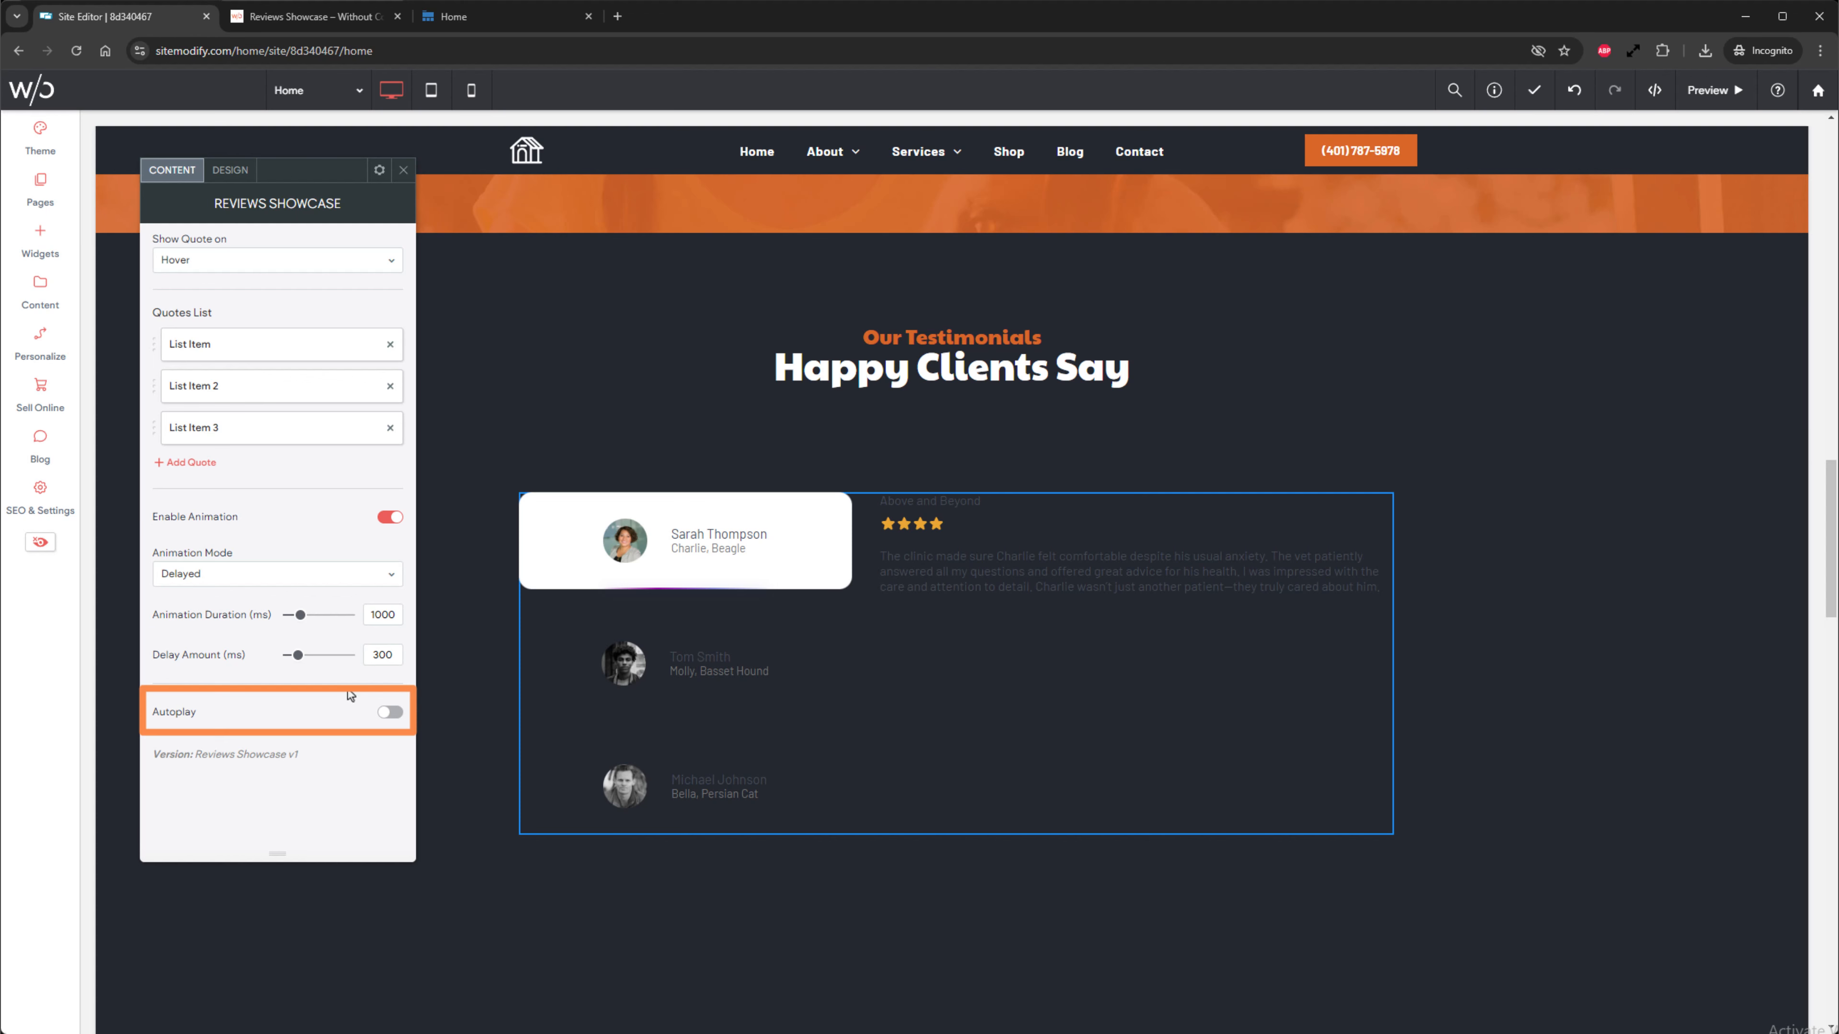
- Enable Autoplay for the Reviews Showcase widget and set its autoplay delay to 5000 ms
left_click(389, 712)
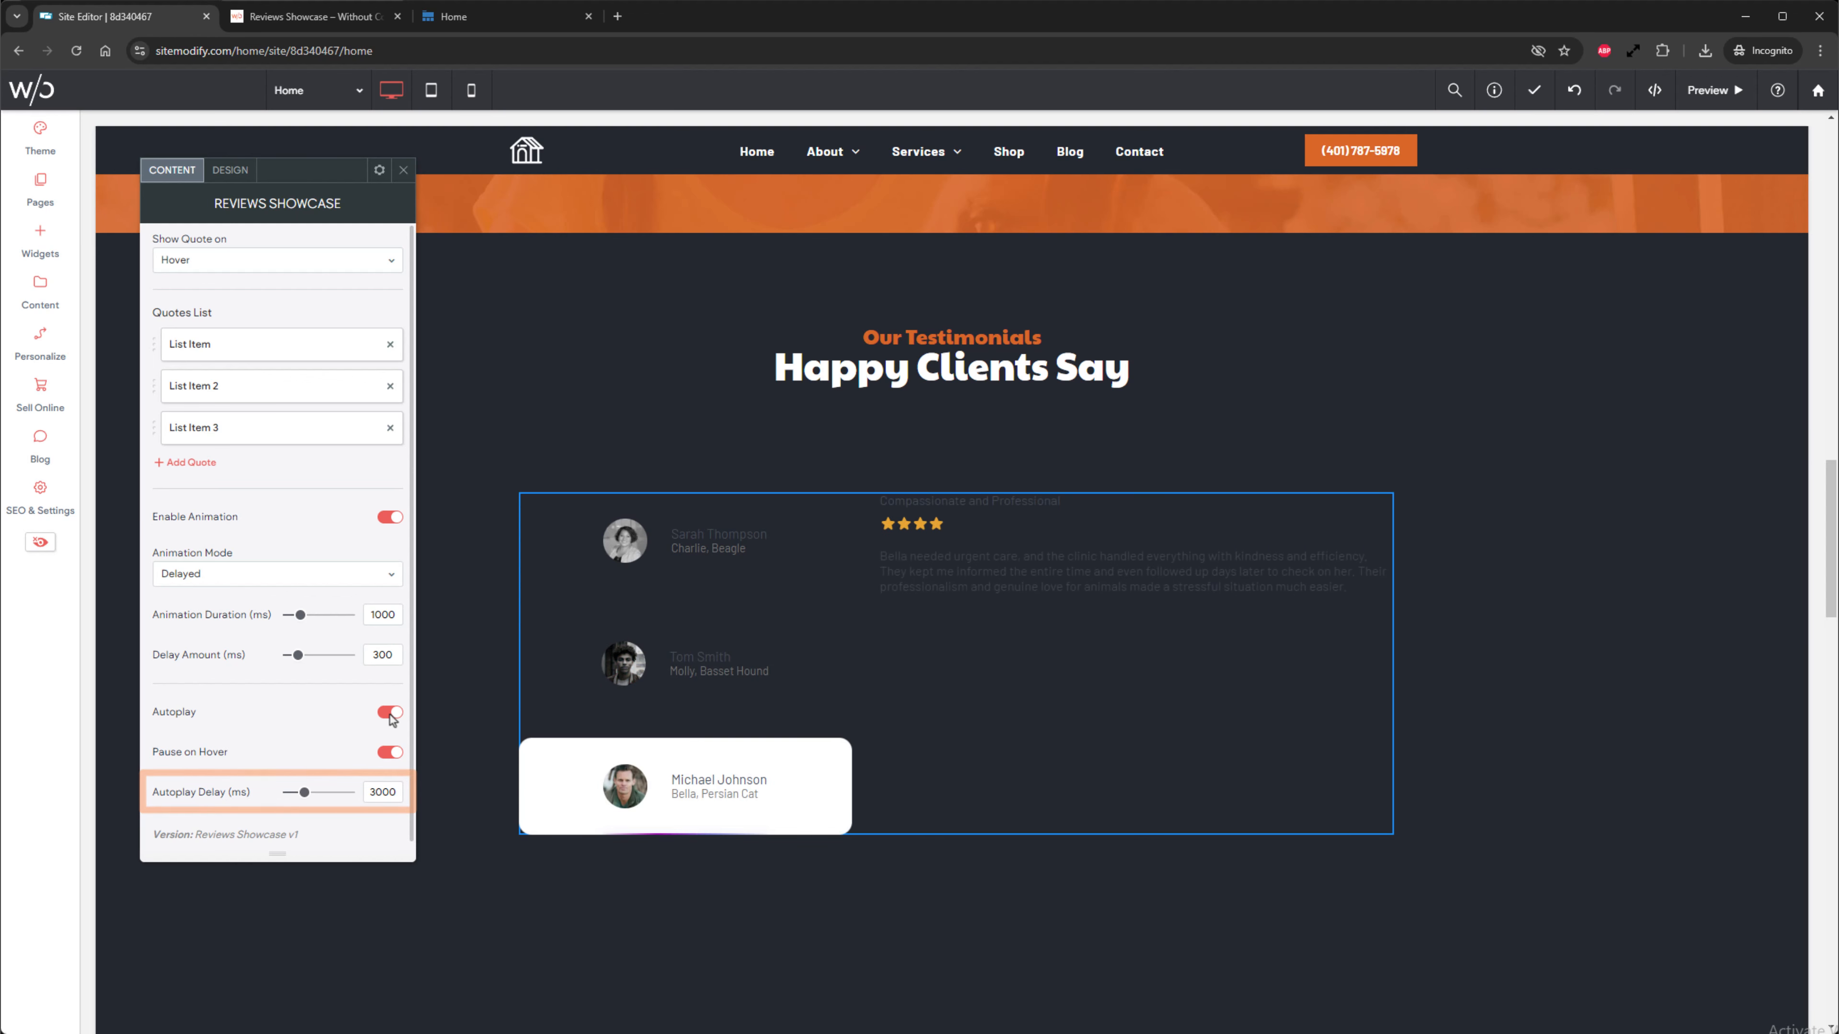
double_click(397, 791)
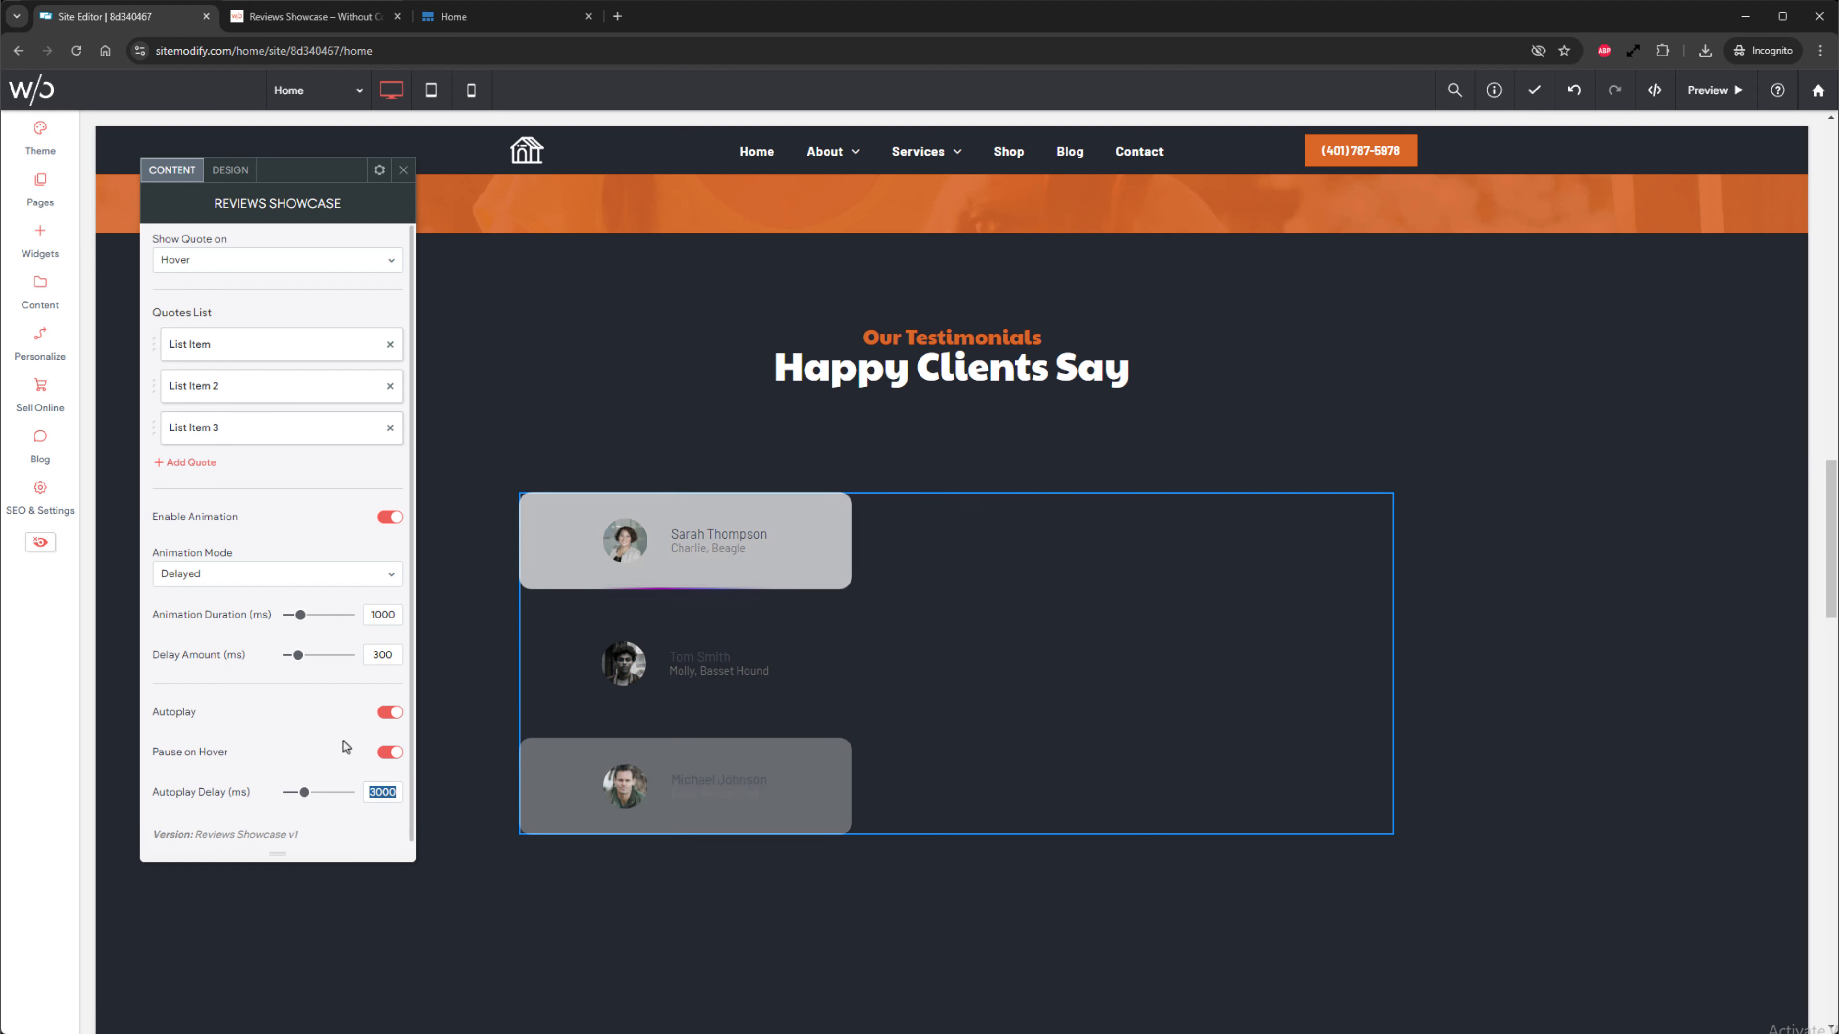
type("5000")
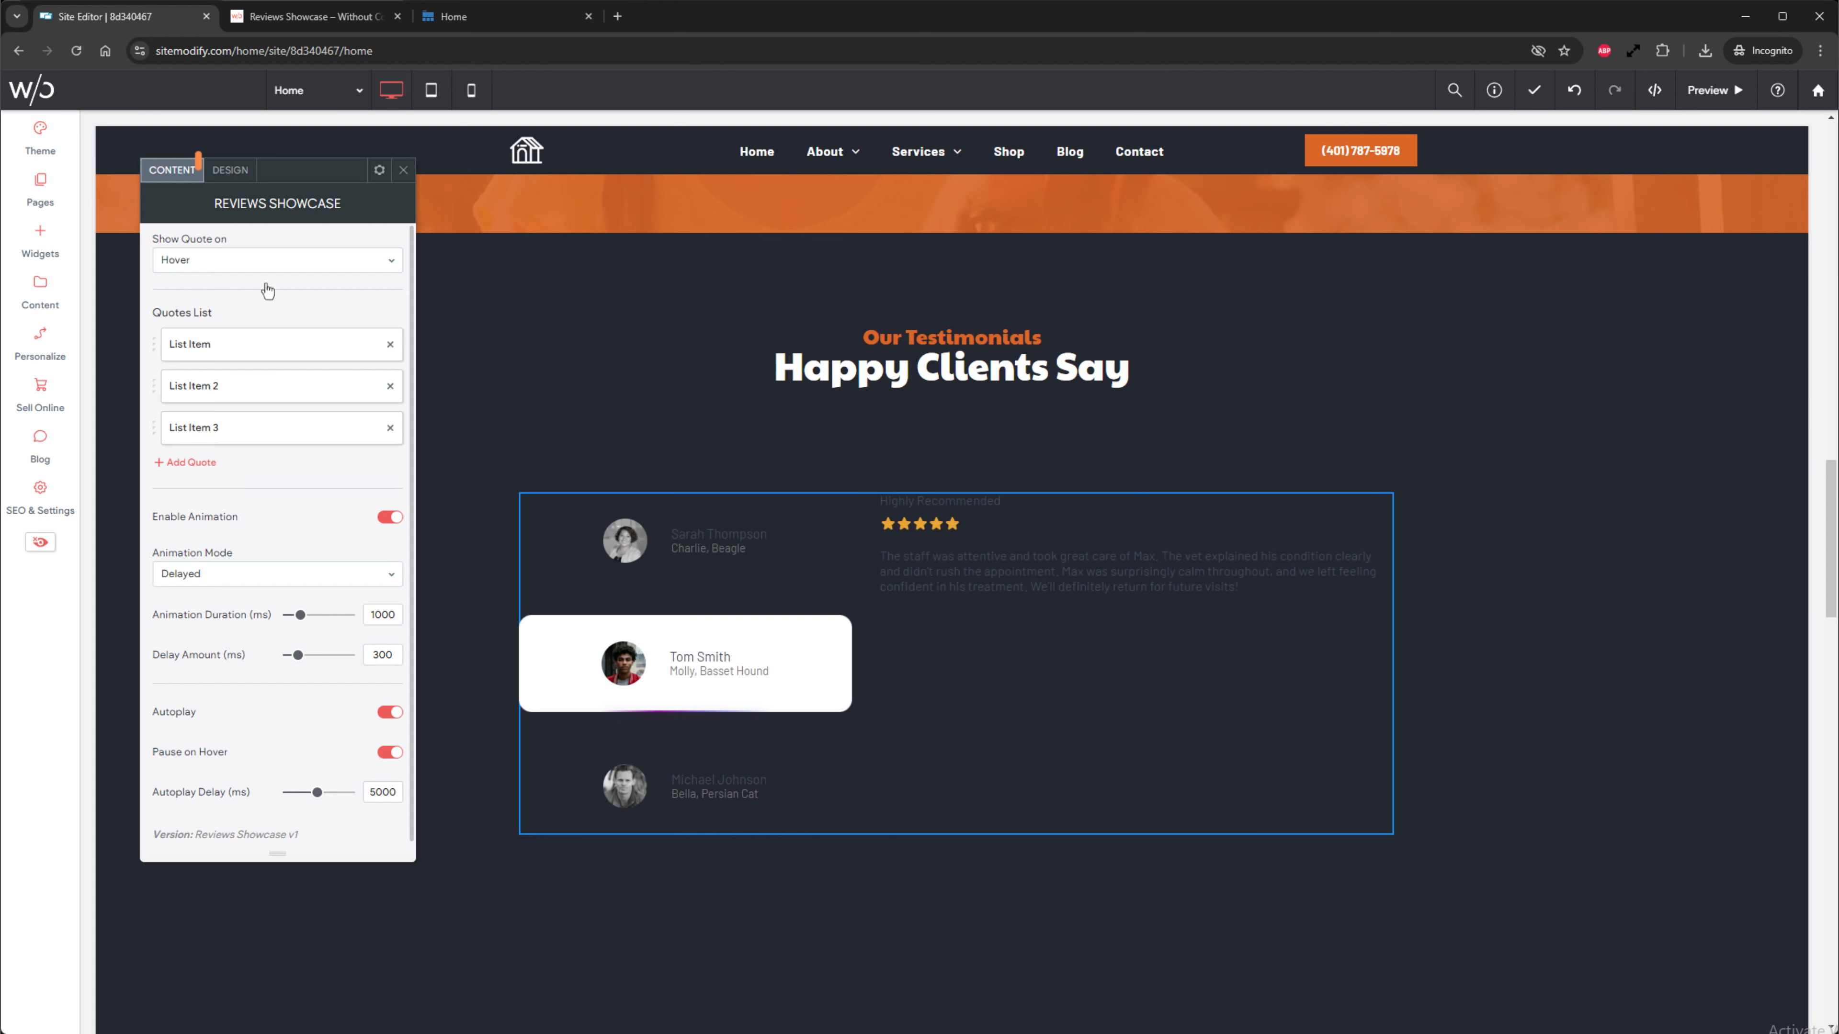
- Set the sidebar position for desktop and tablet to Top in the Reviews Showcase's widget styling
left_click(248, 176)
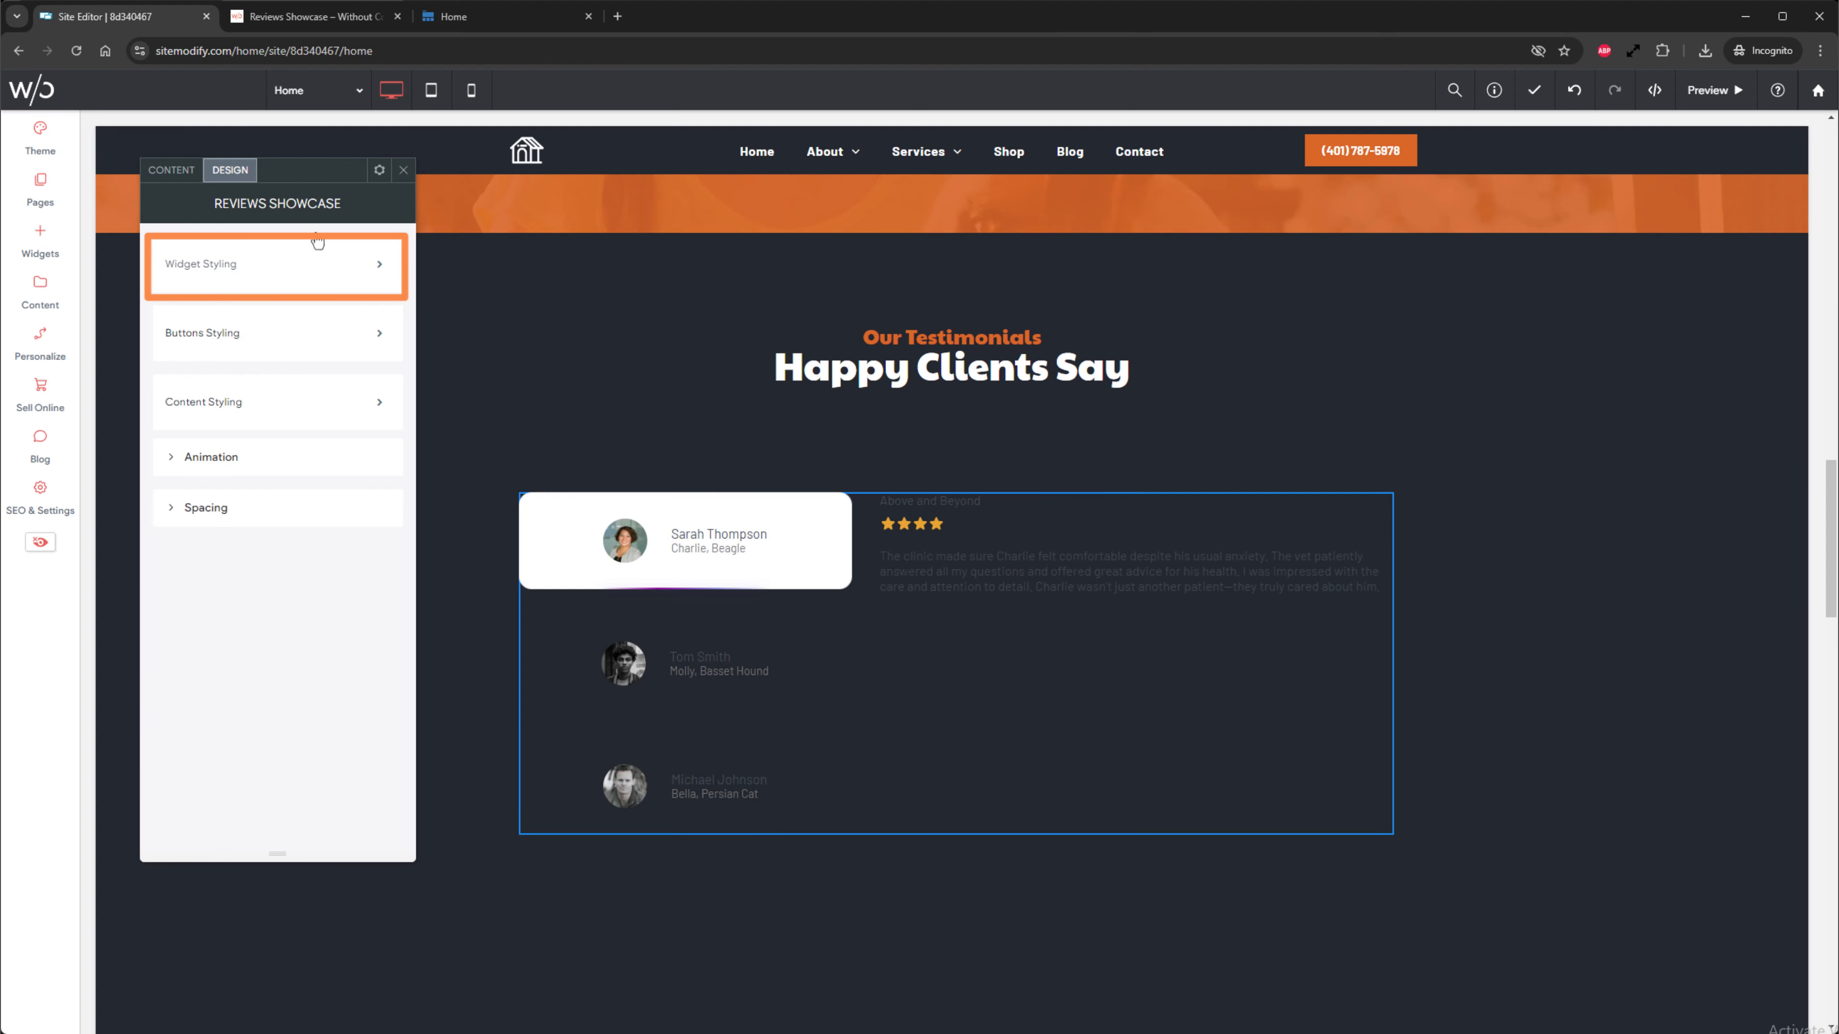
left_click(355, 272)
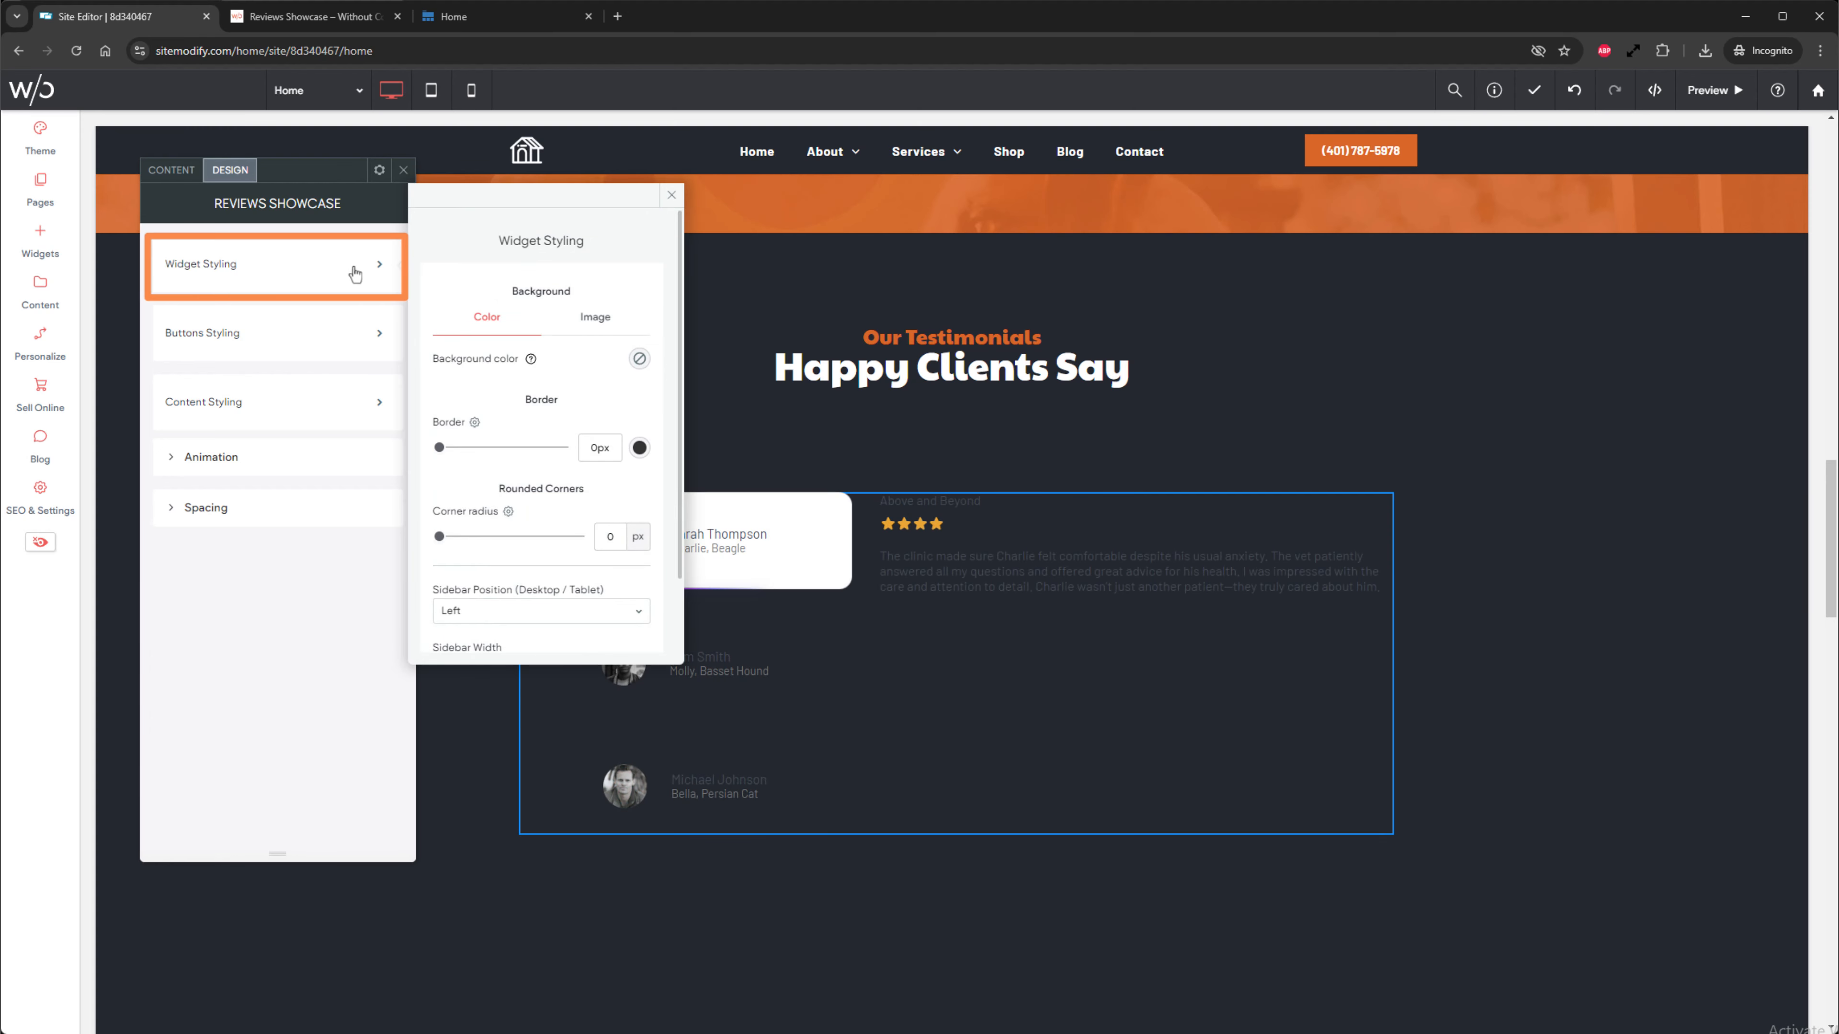
scroll(514, 415, "down", 1)
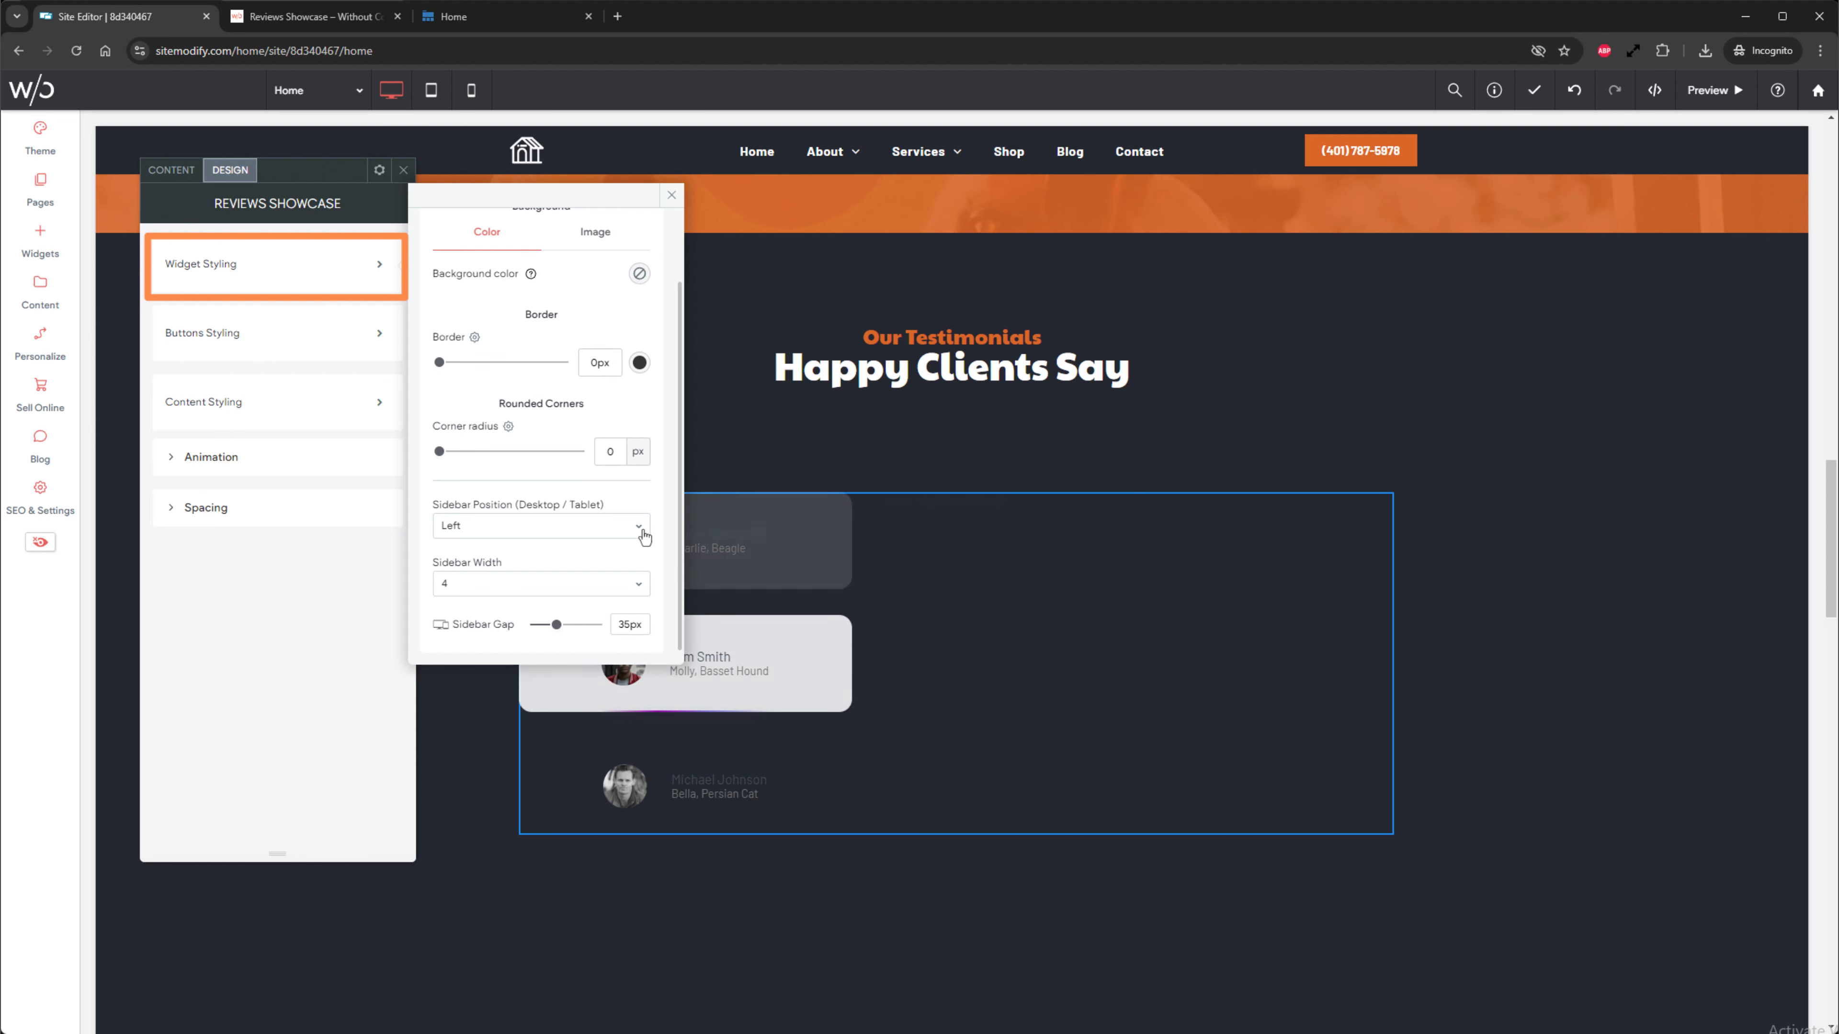
left_click(643, 534)
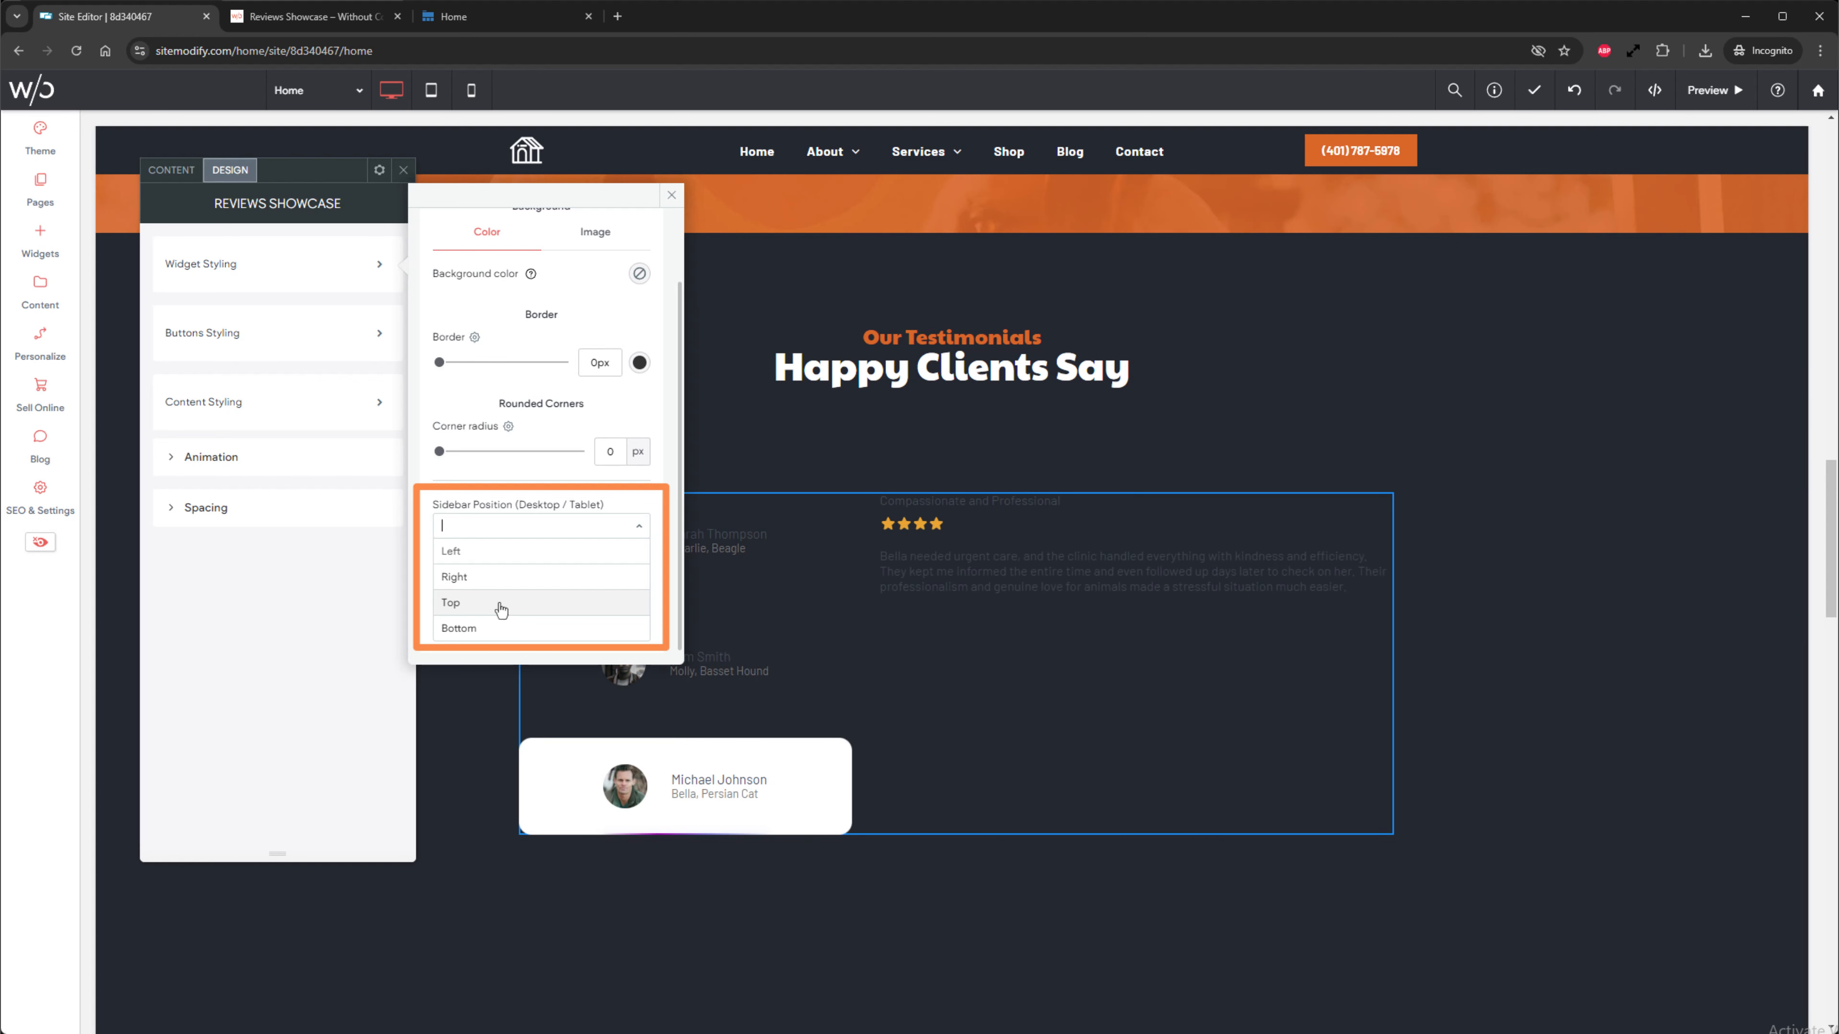
left_click(501, 608)
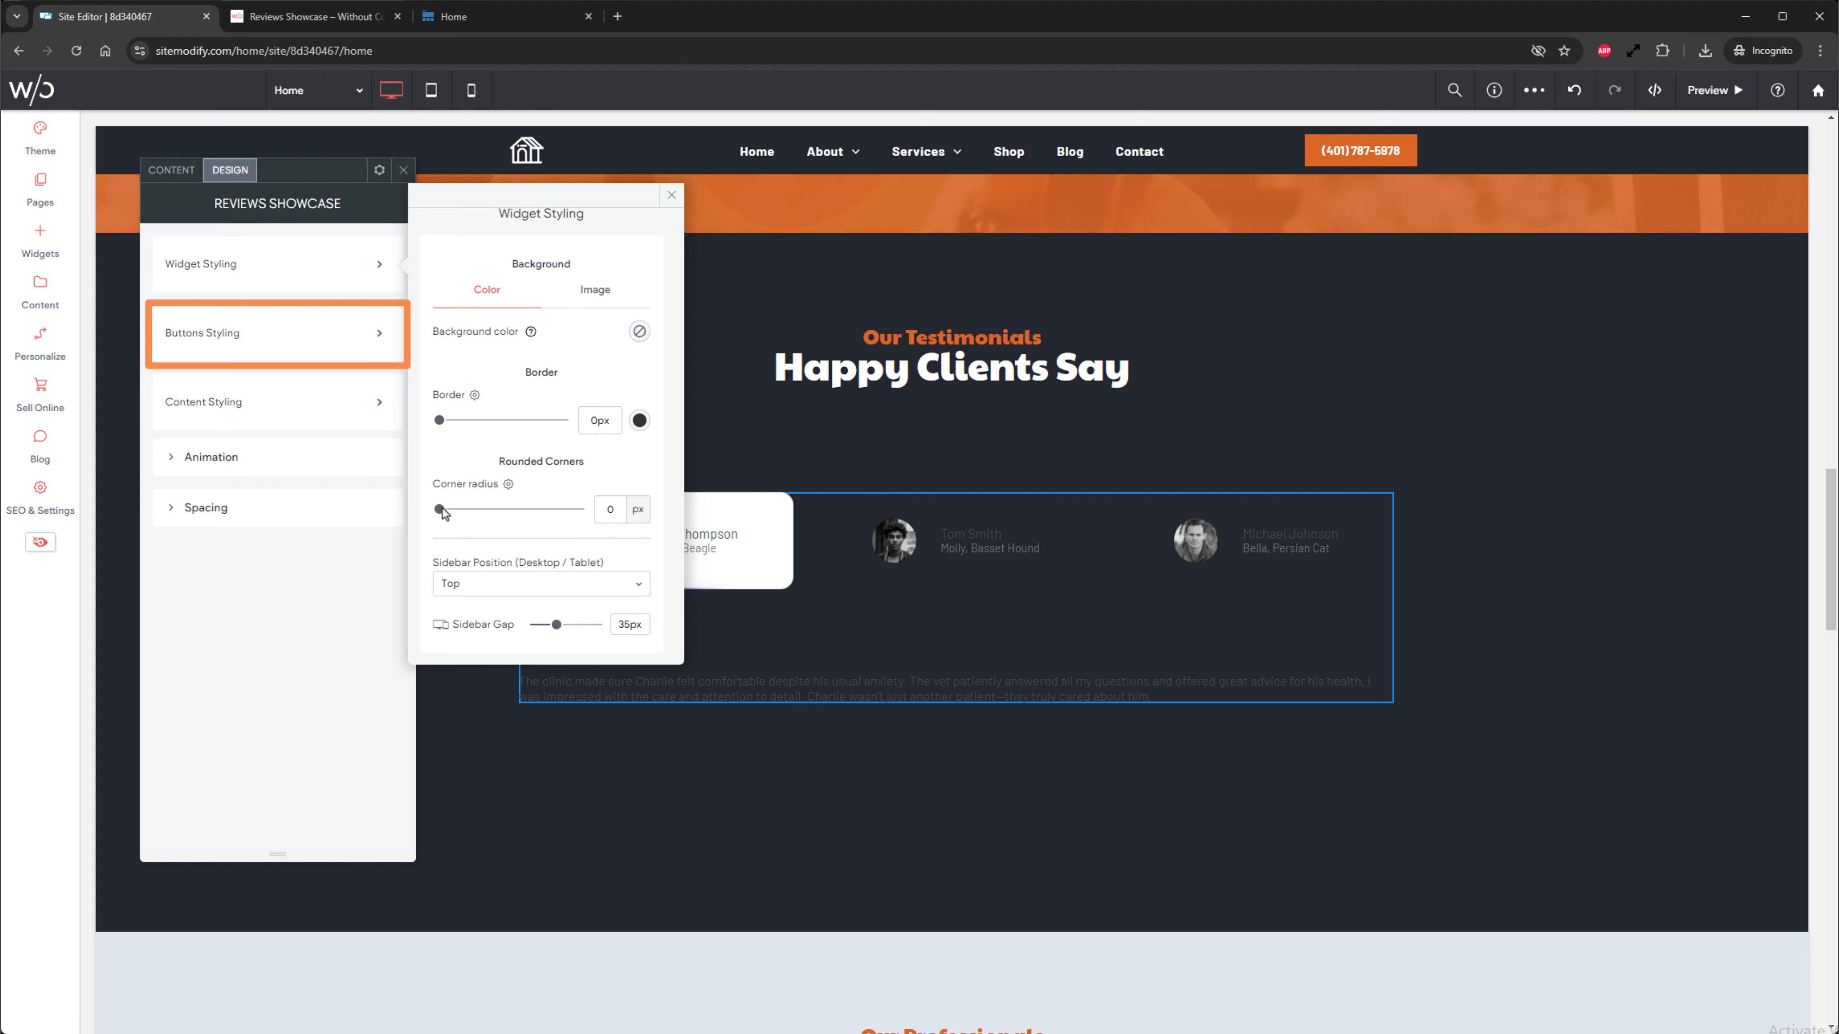
- Set the reviewer image width and height to 100 px in the Reviews Showcase's buttons styling
left_click(336, 338)
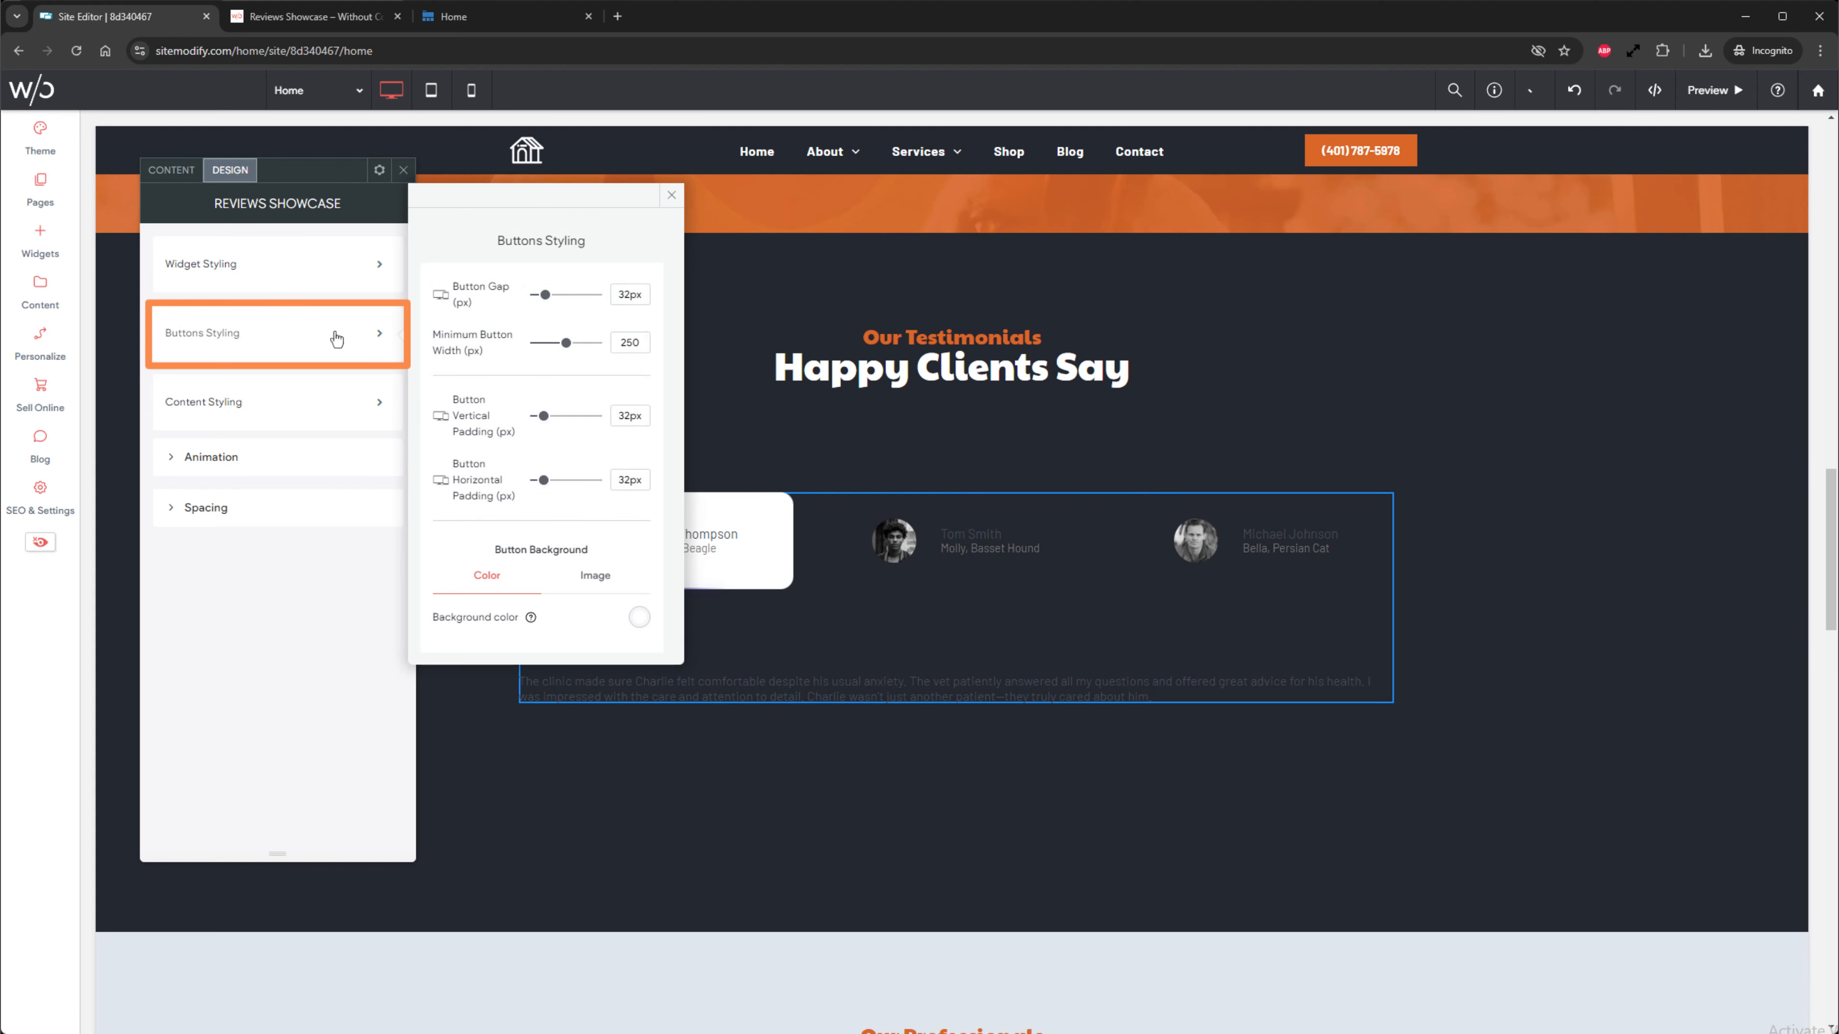
scroll(564, 427, "down", 8)
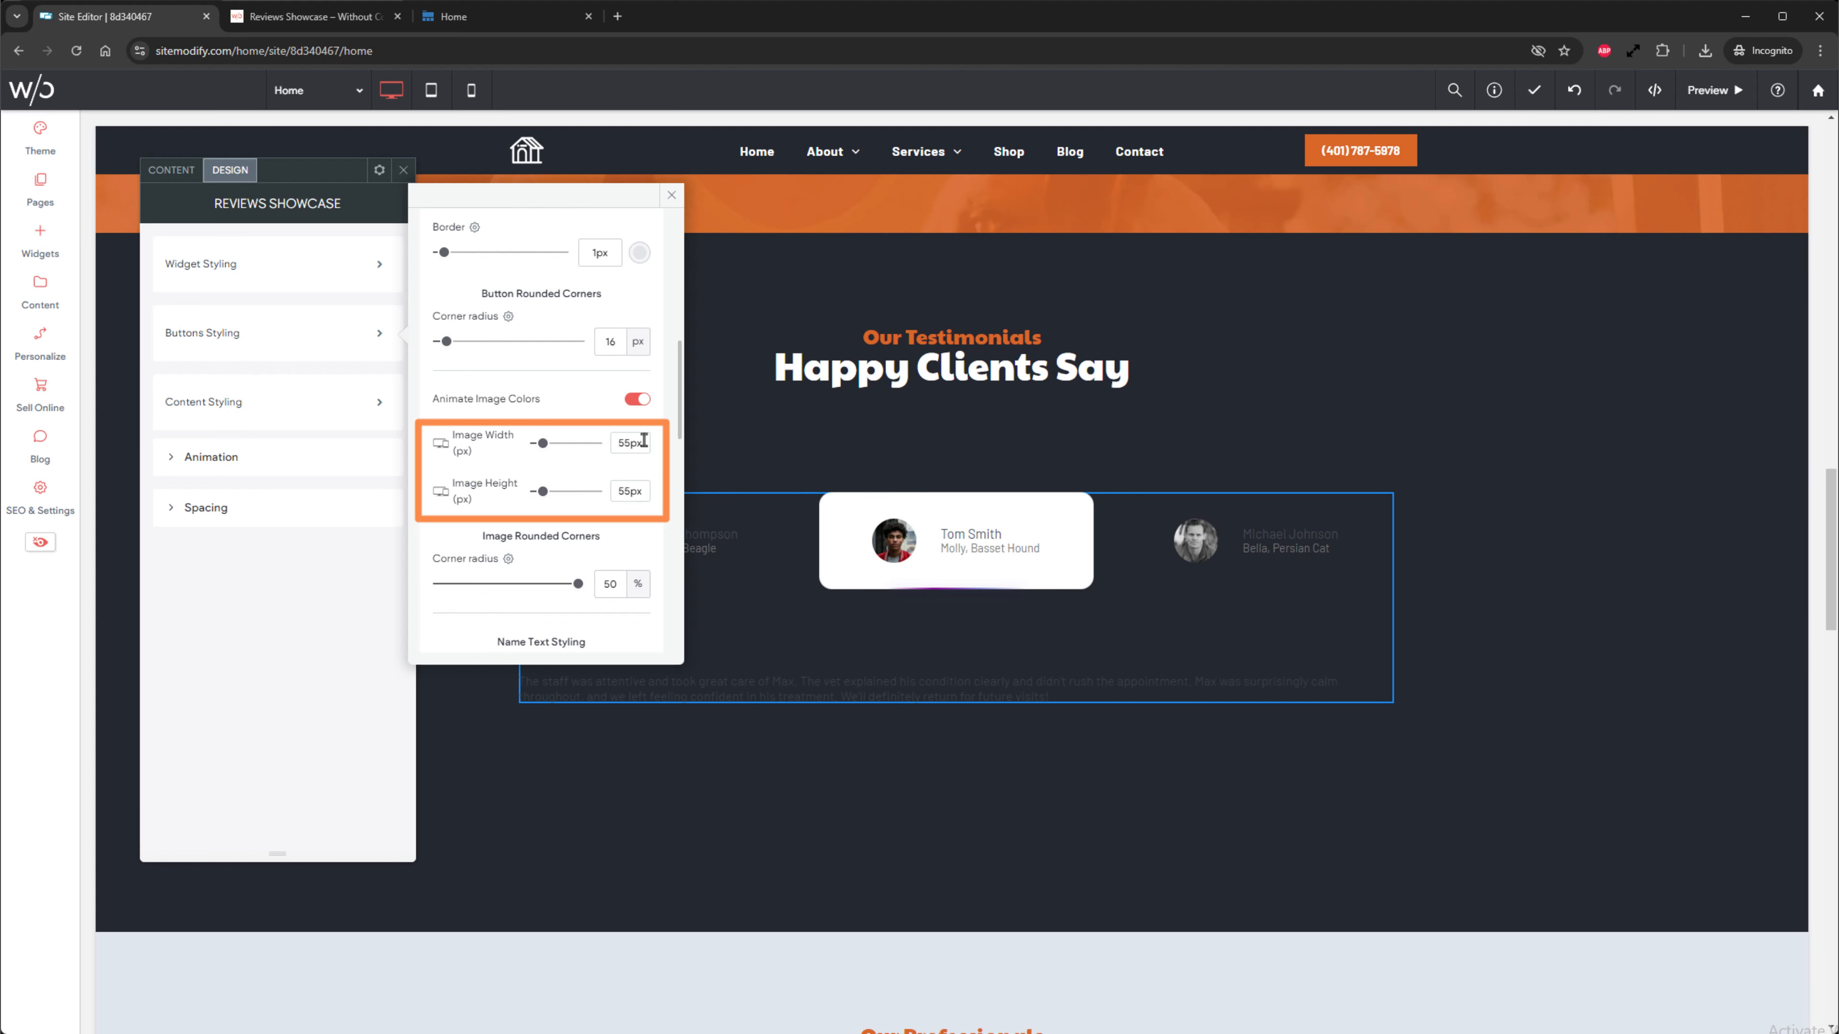
left_click_drag(641, 444, 607, 447)
type("100")
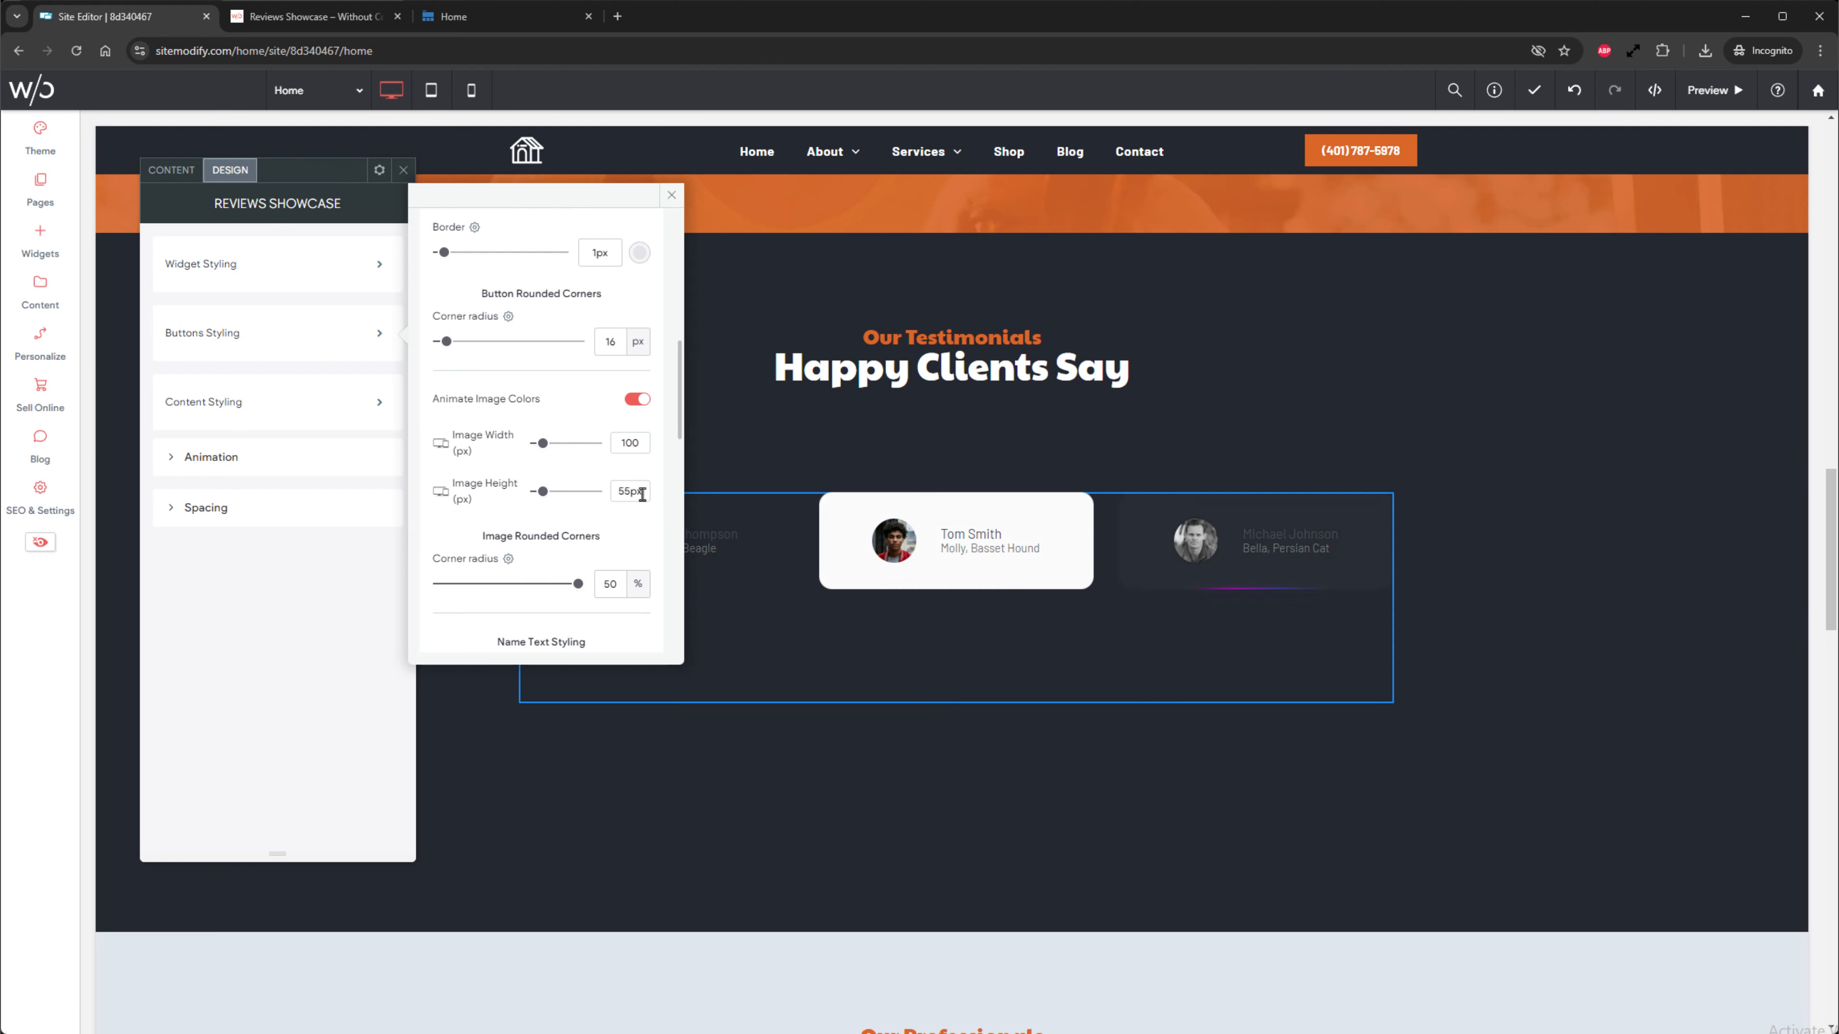
left_click_drag(644, 493, 600, 498)
type("100")
key("Return")
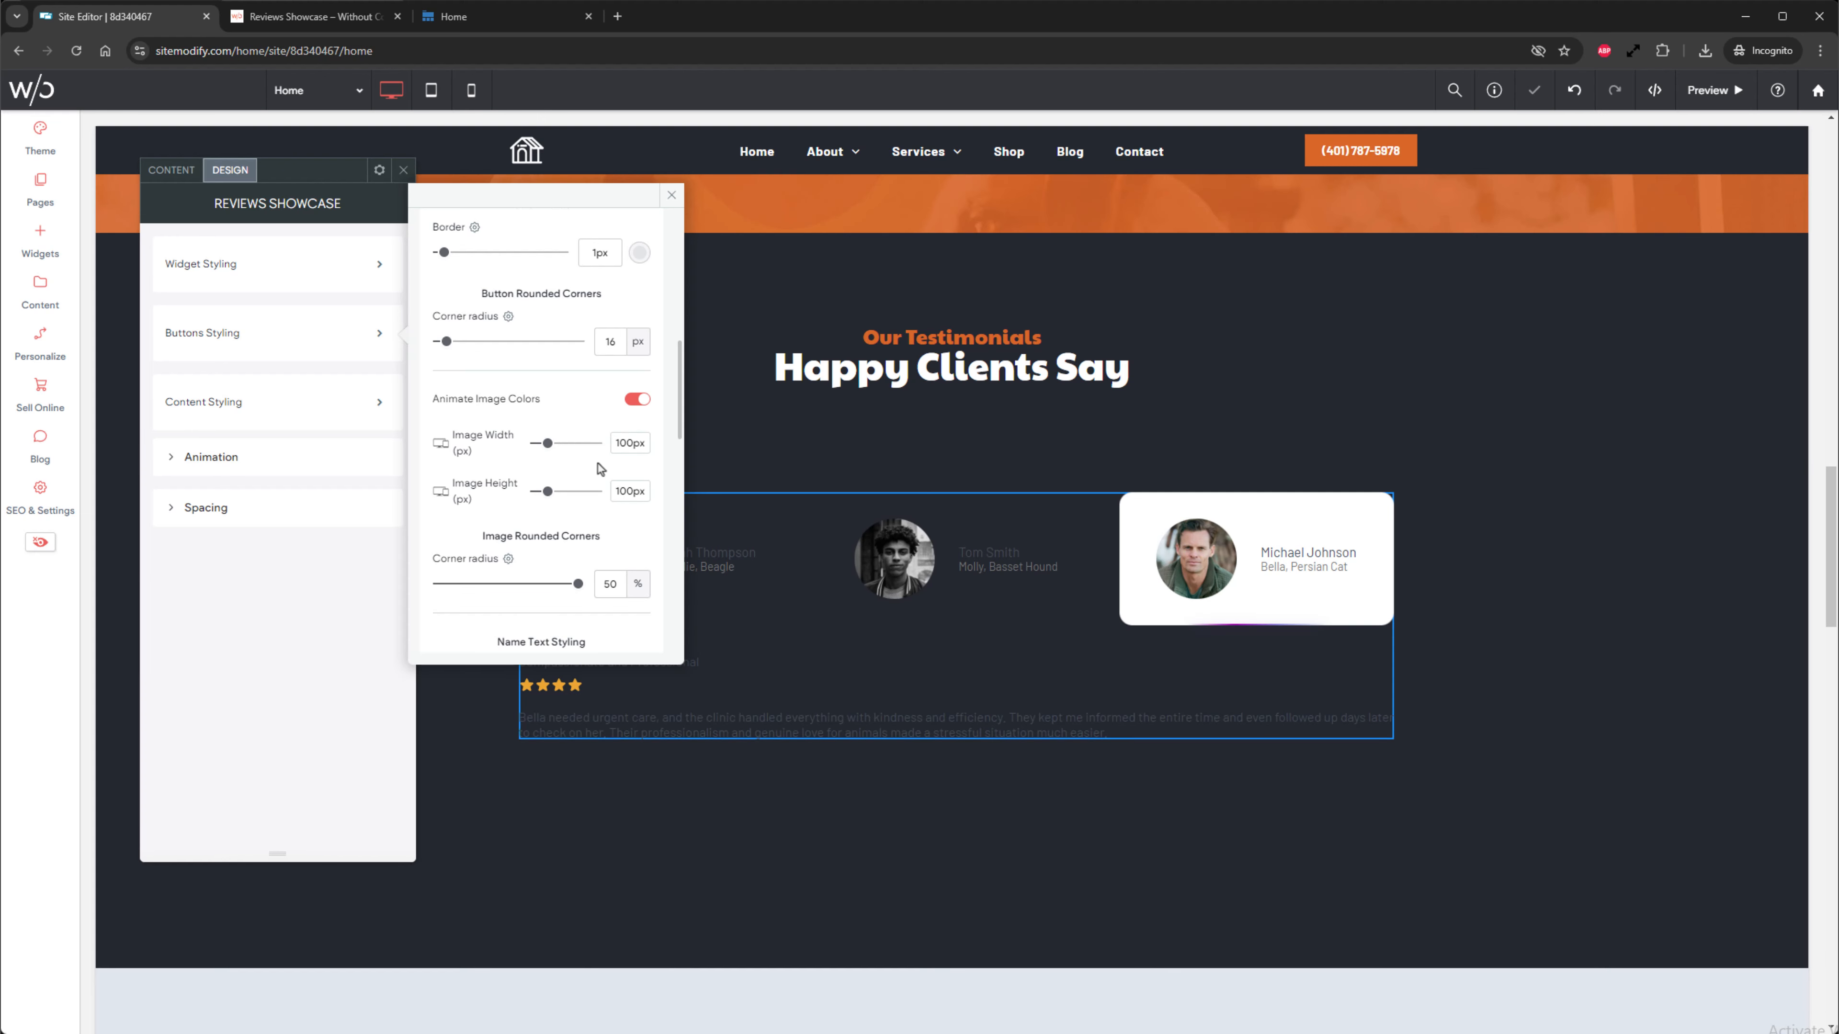
- Style the review content titles with the Paytone One font, size 18 and the orange Secondary theme color
left_click(352, 414)
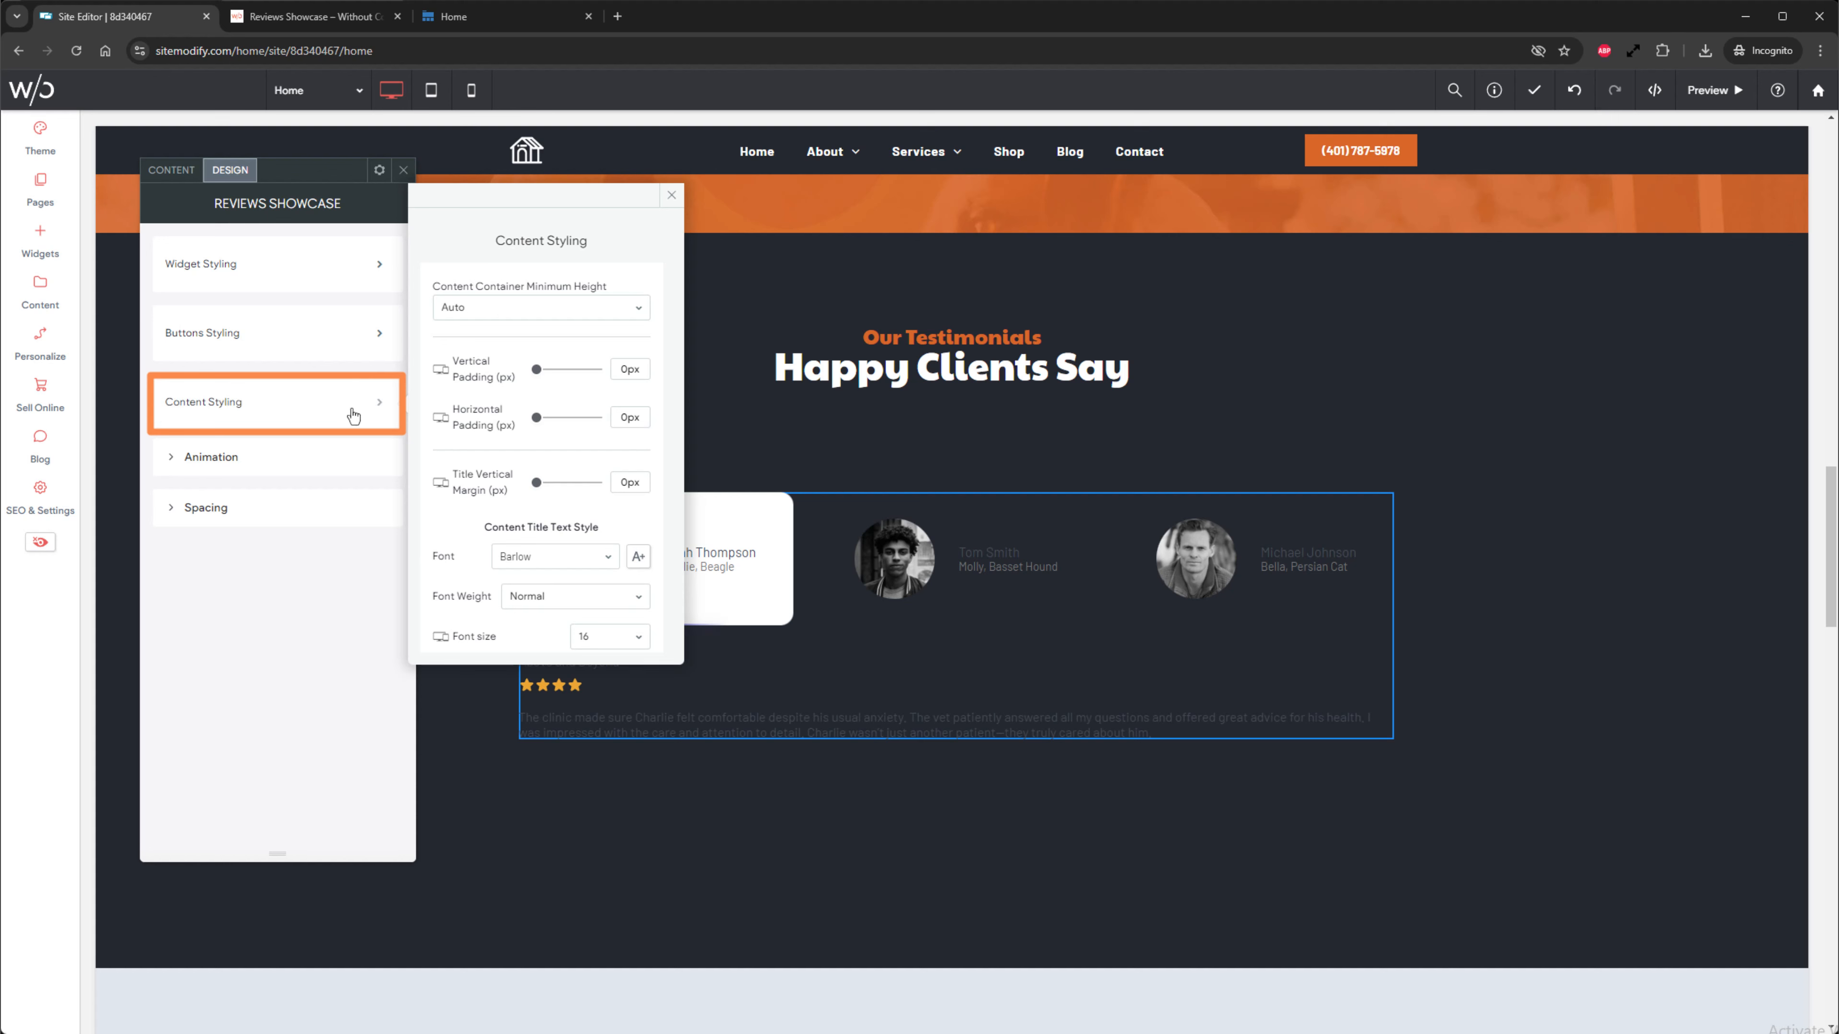
scroll(495, 425, "down", 3)
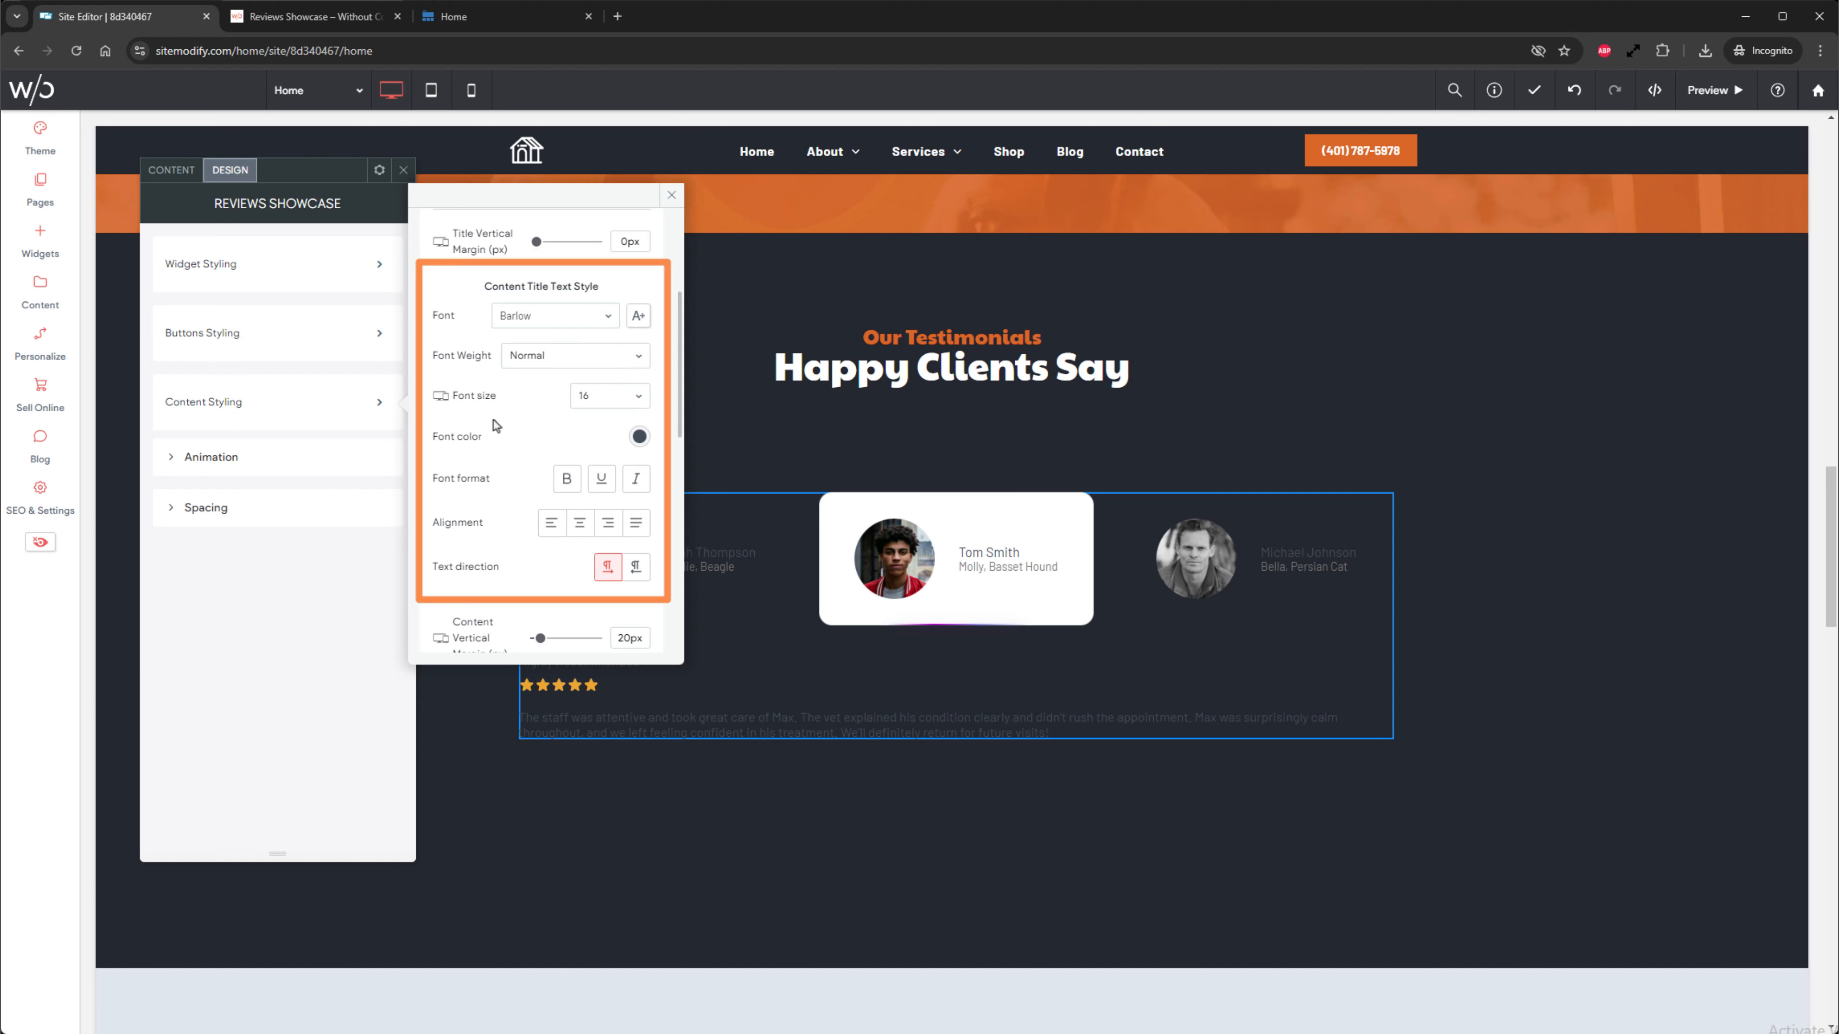
left_click(560, 317)
type("payton")
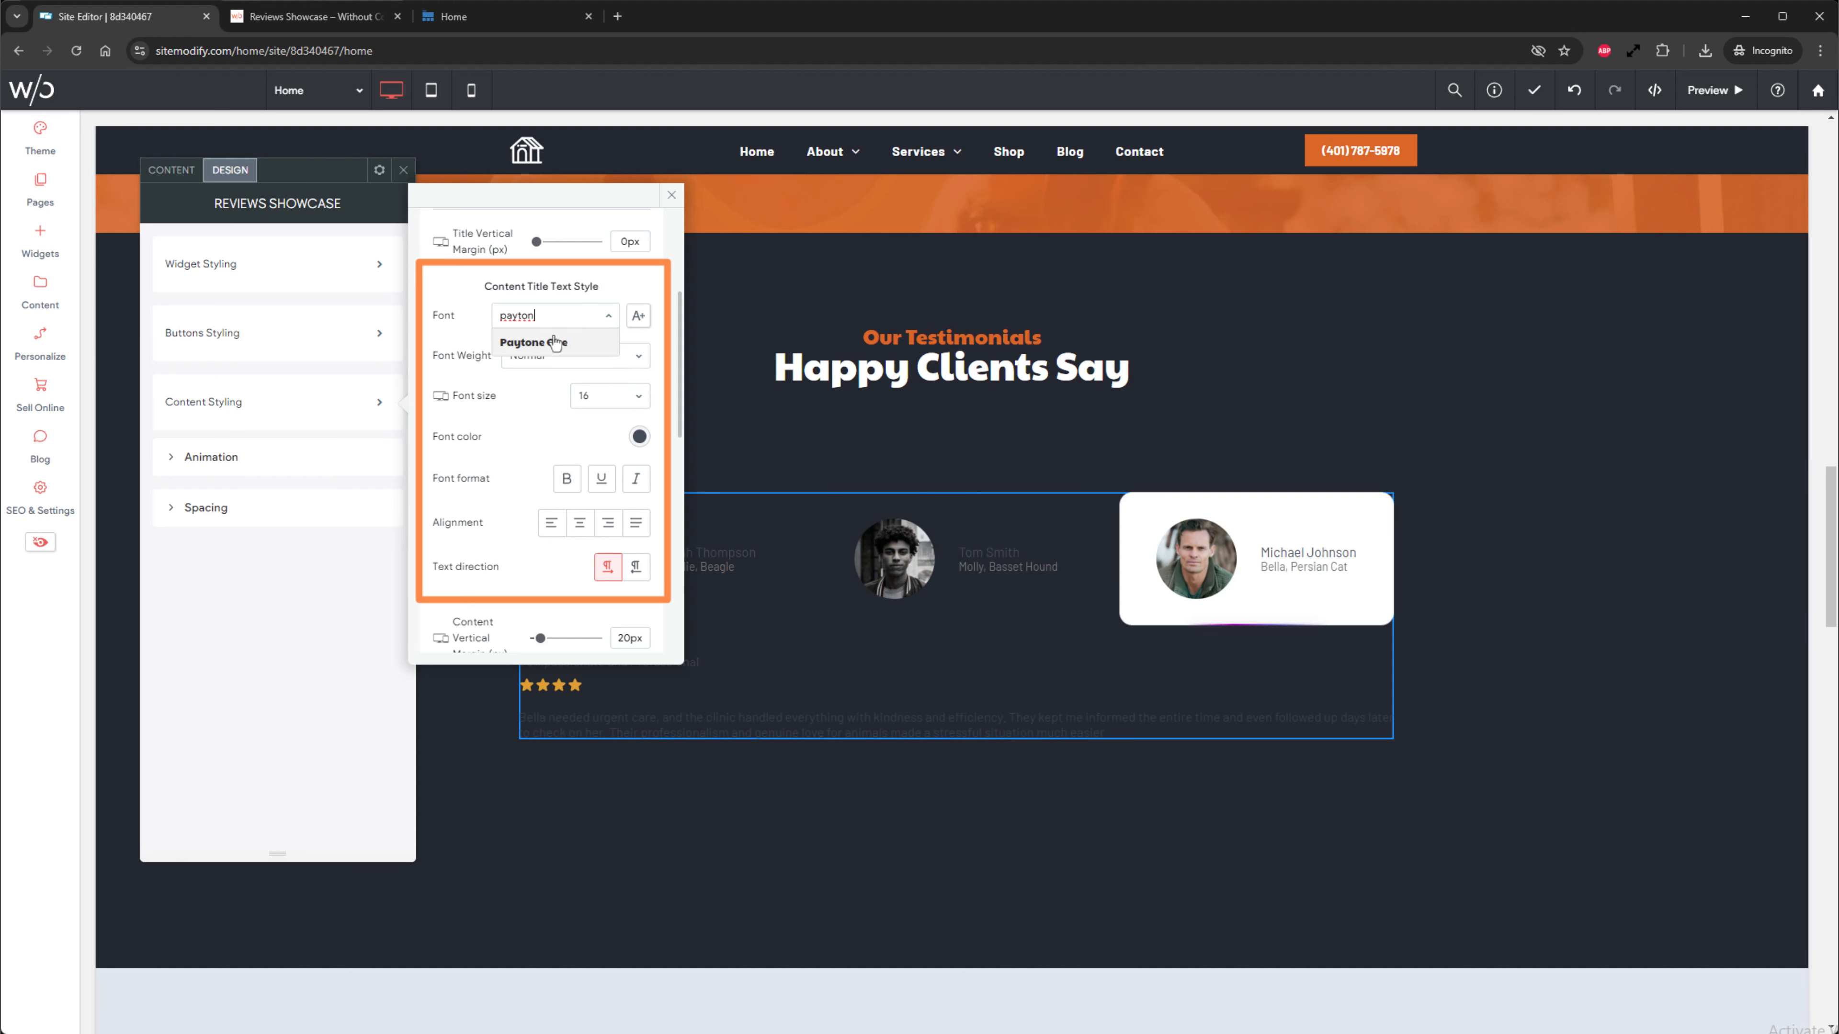
left_click(556, 341)
left_click(636, 403)
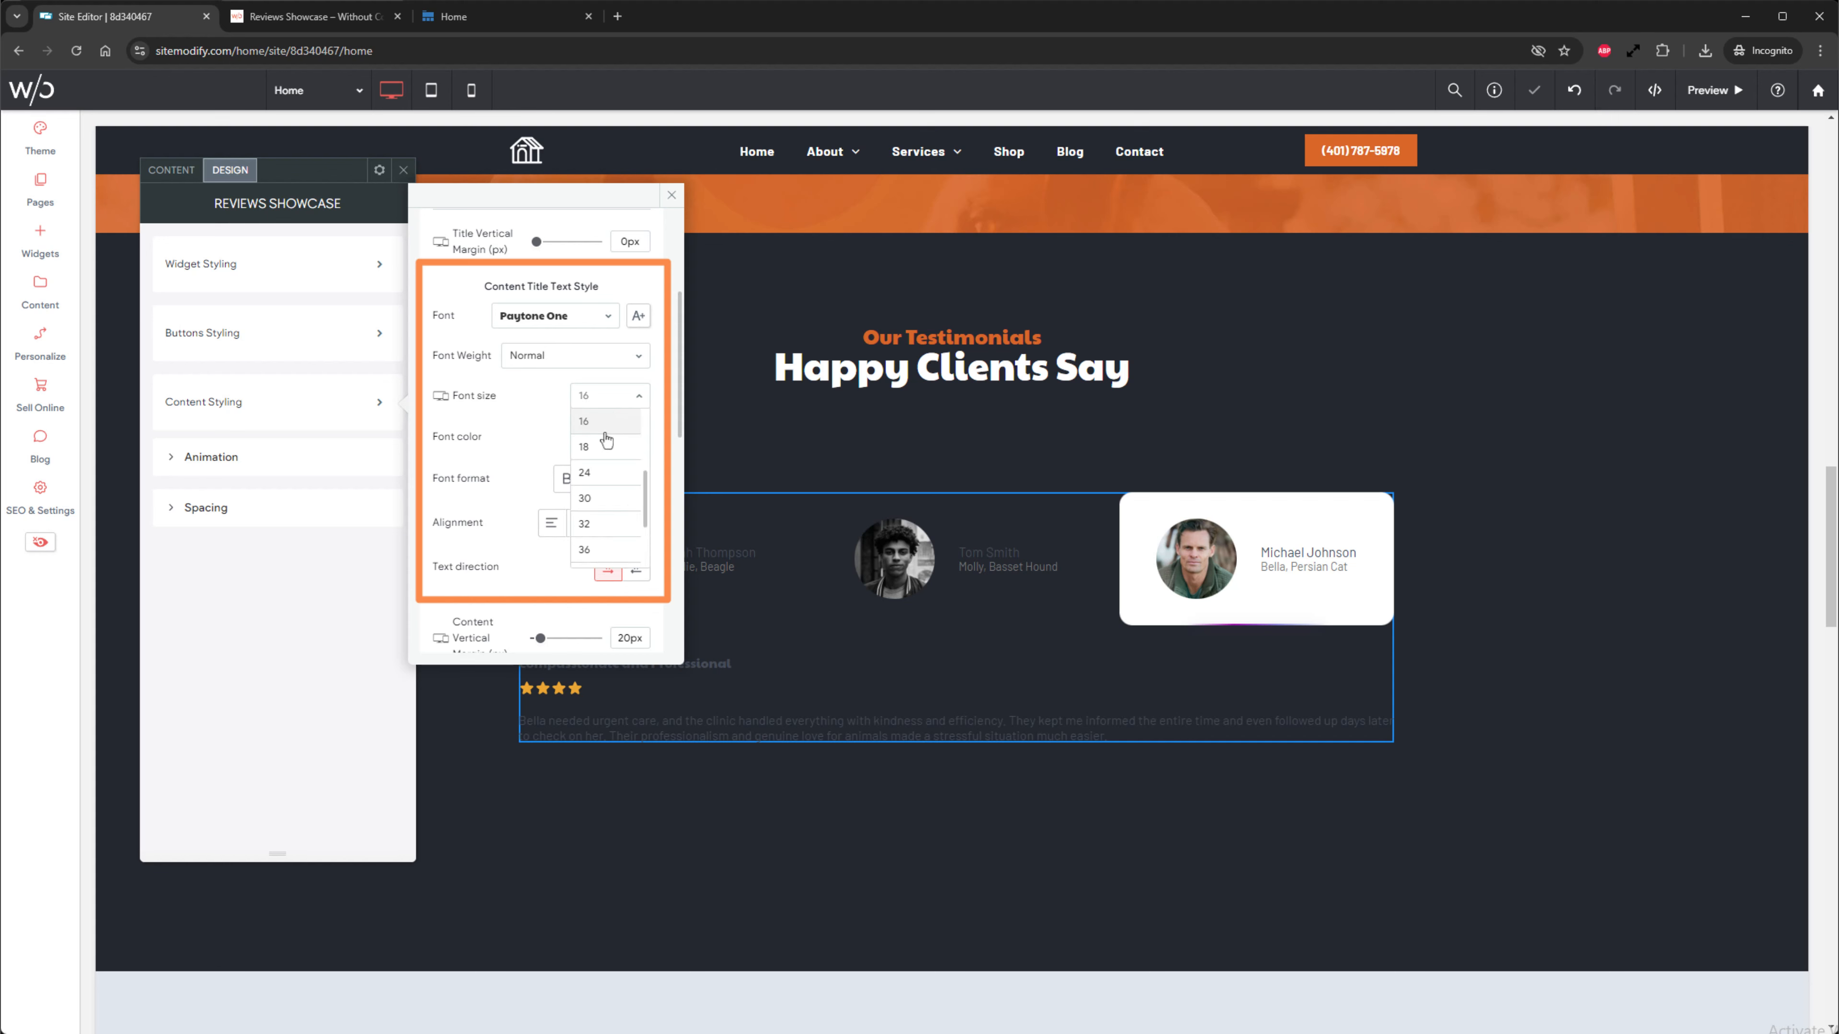
left_click(590, 450)
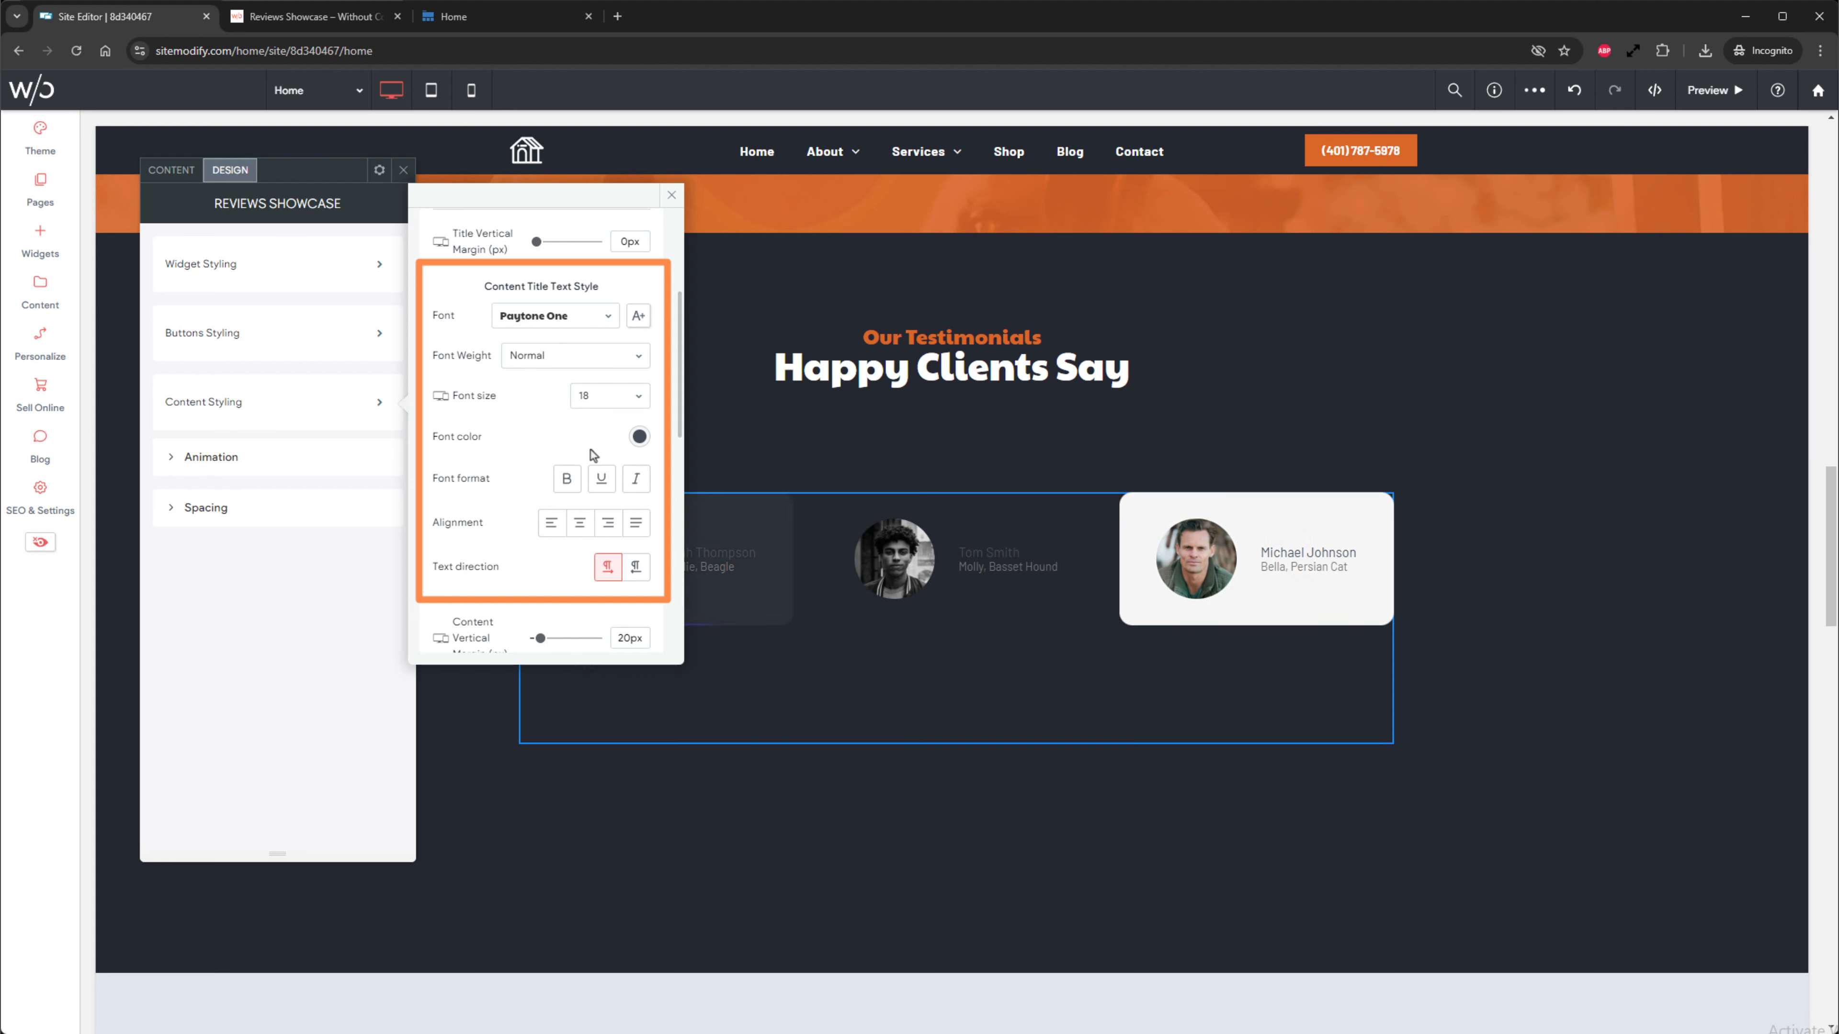
left_click(639, 437)
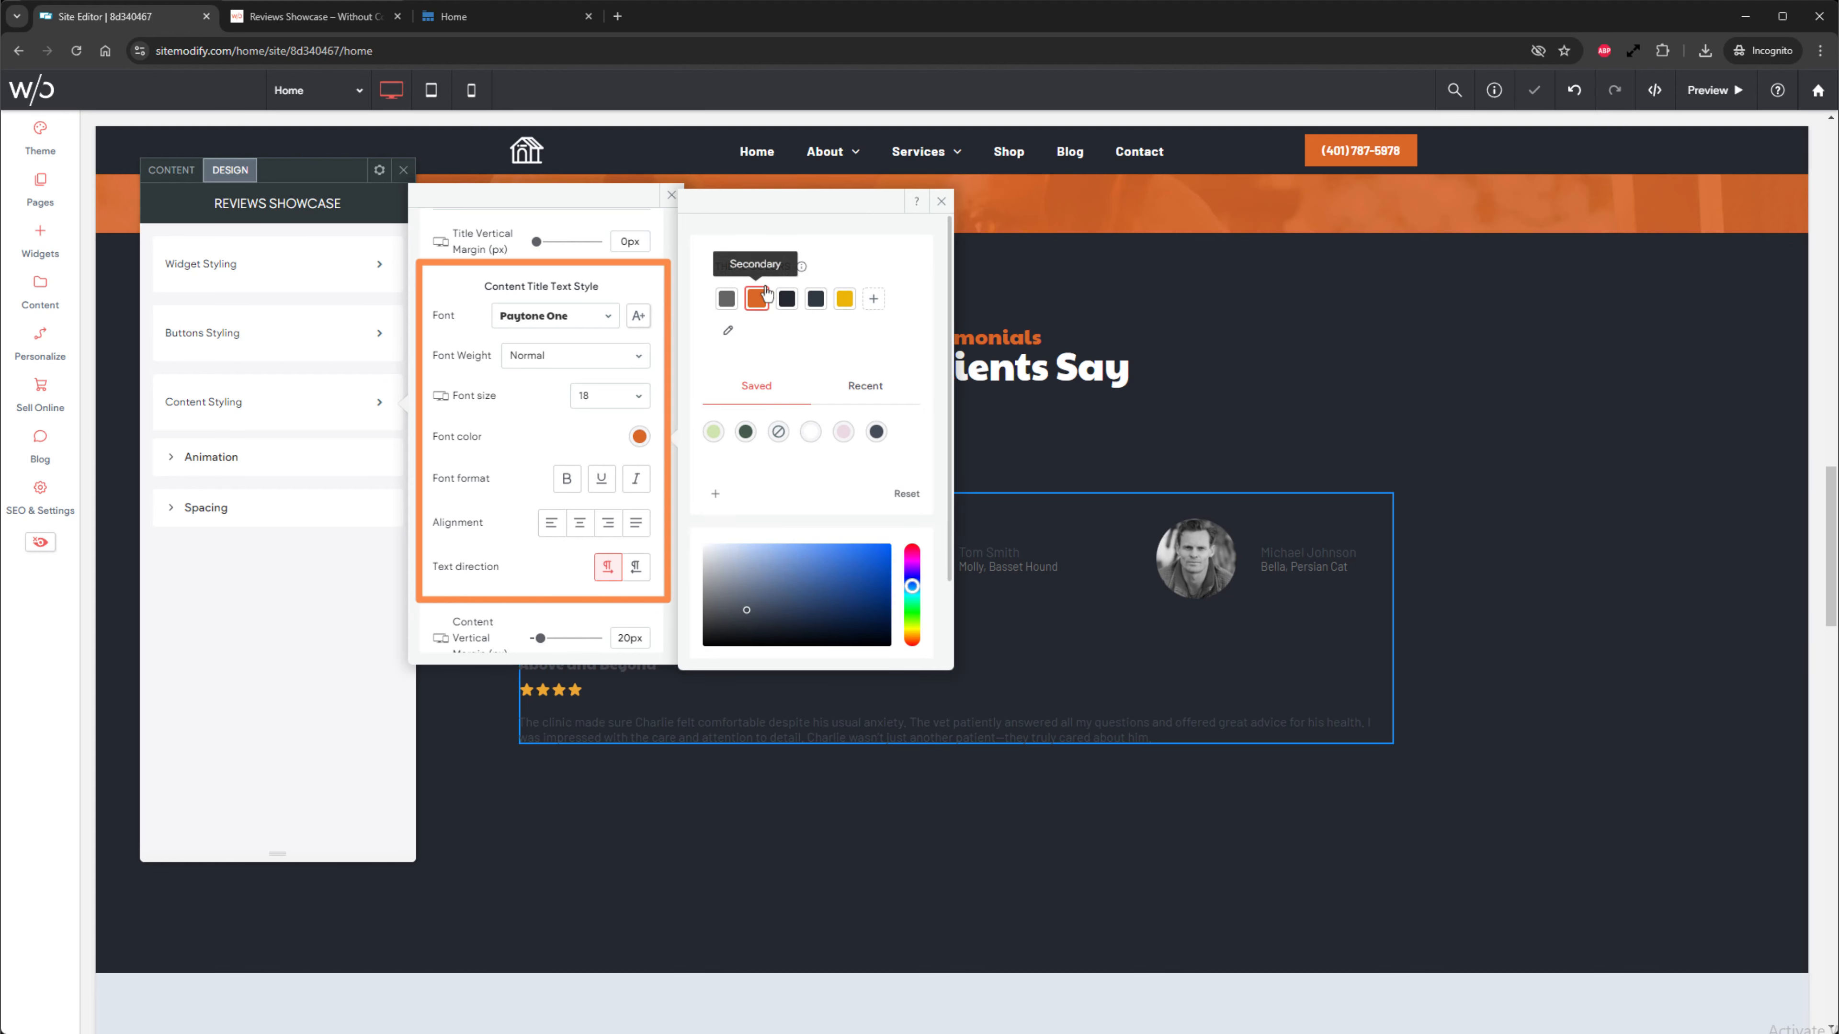
left_click(755, 296)
left_click(940, 202)
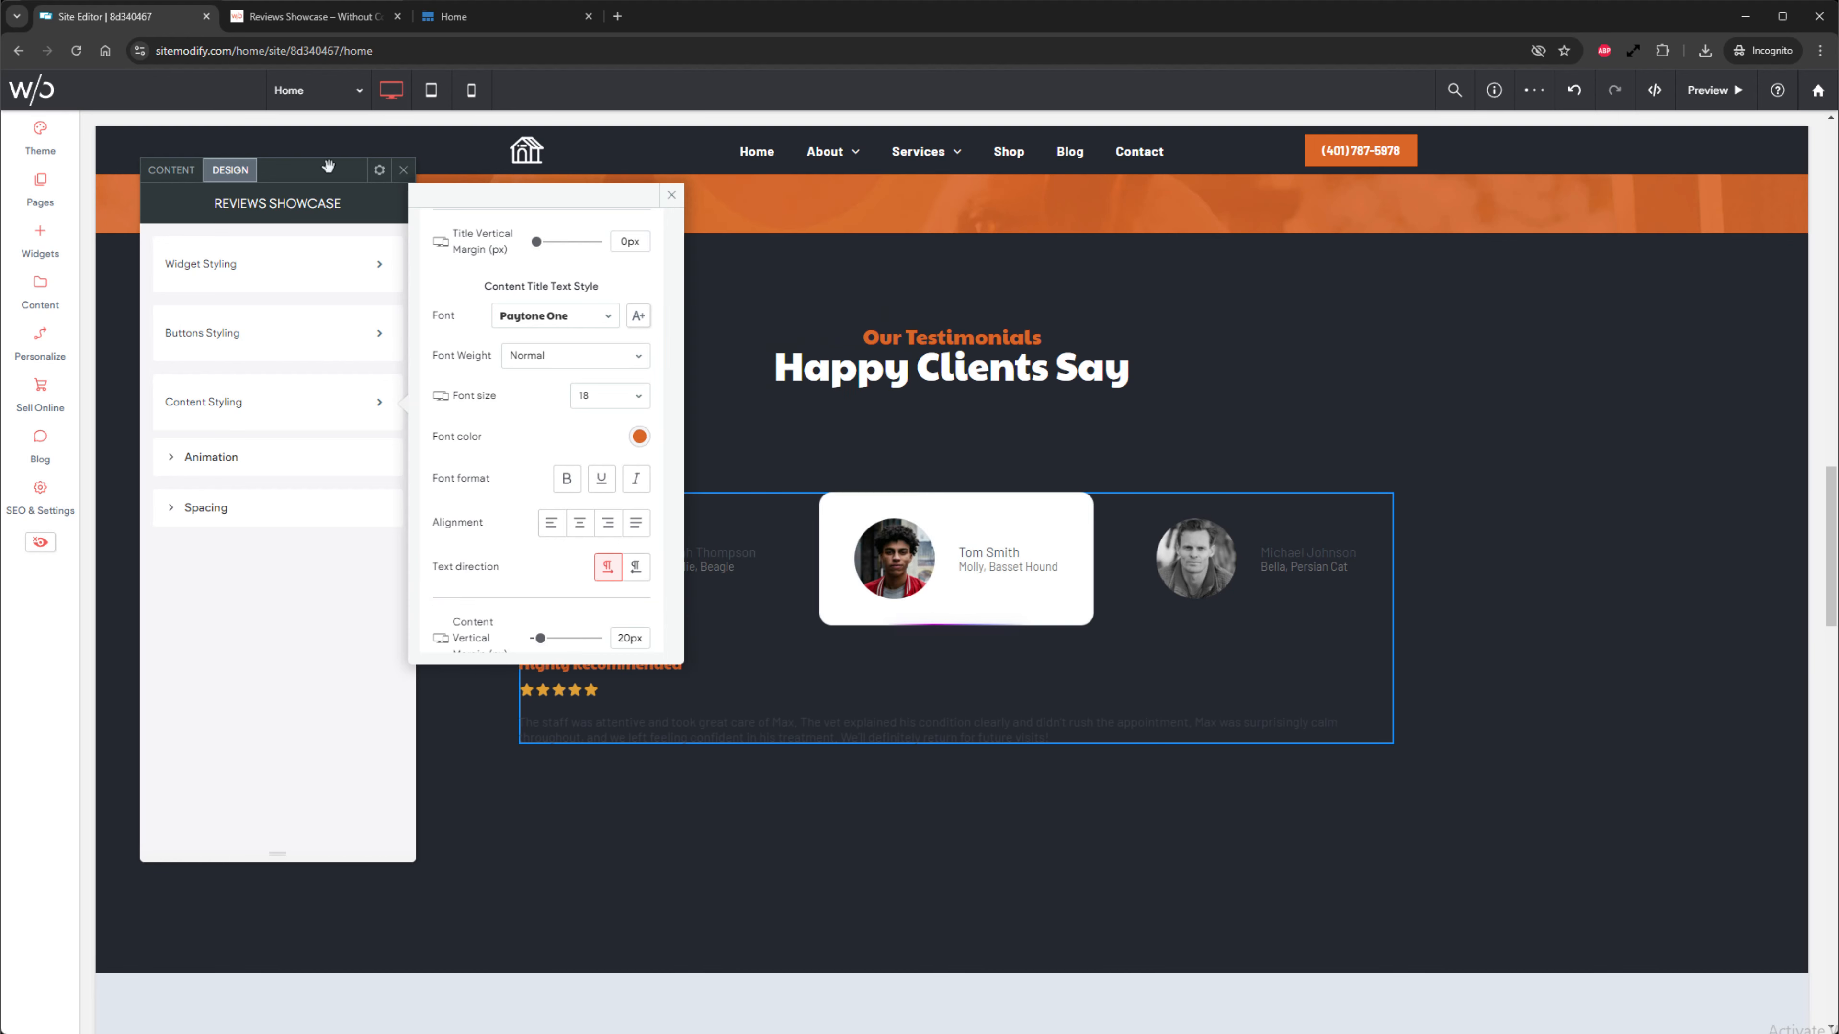
- Move the Reviews Showcase settings aside, set the review content text's font color to white and close the content styling
left_click_drag(319, 166, 1321, 174)
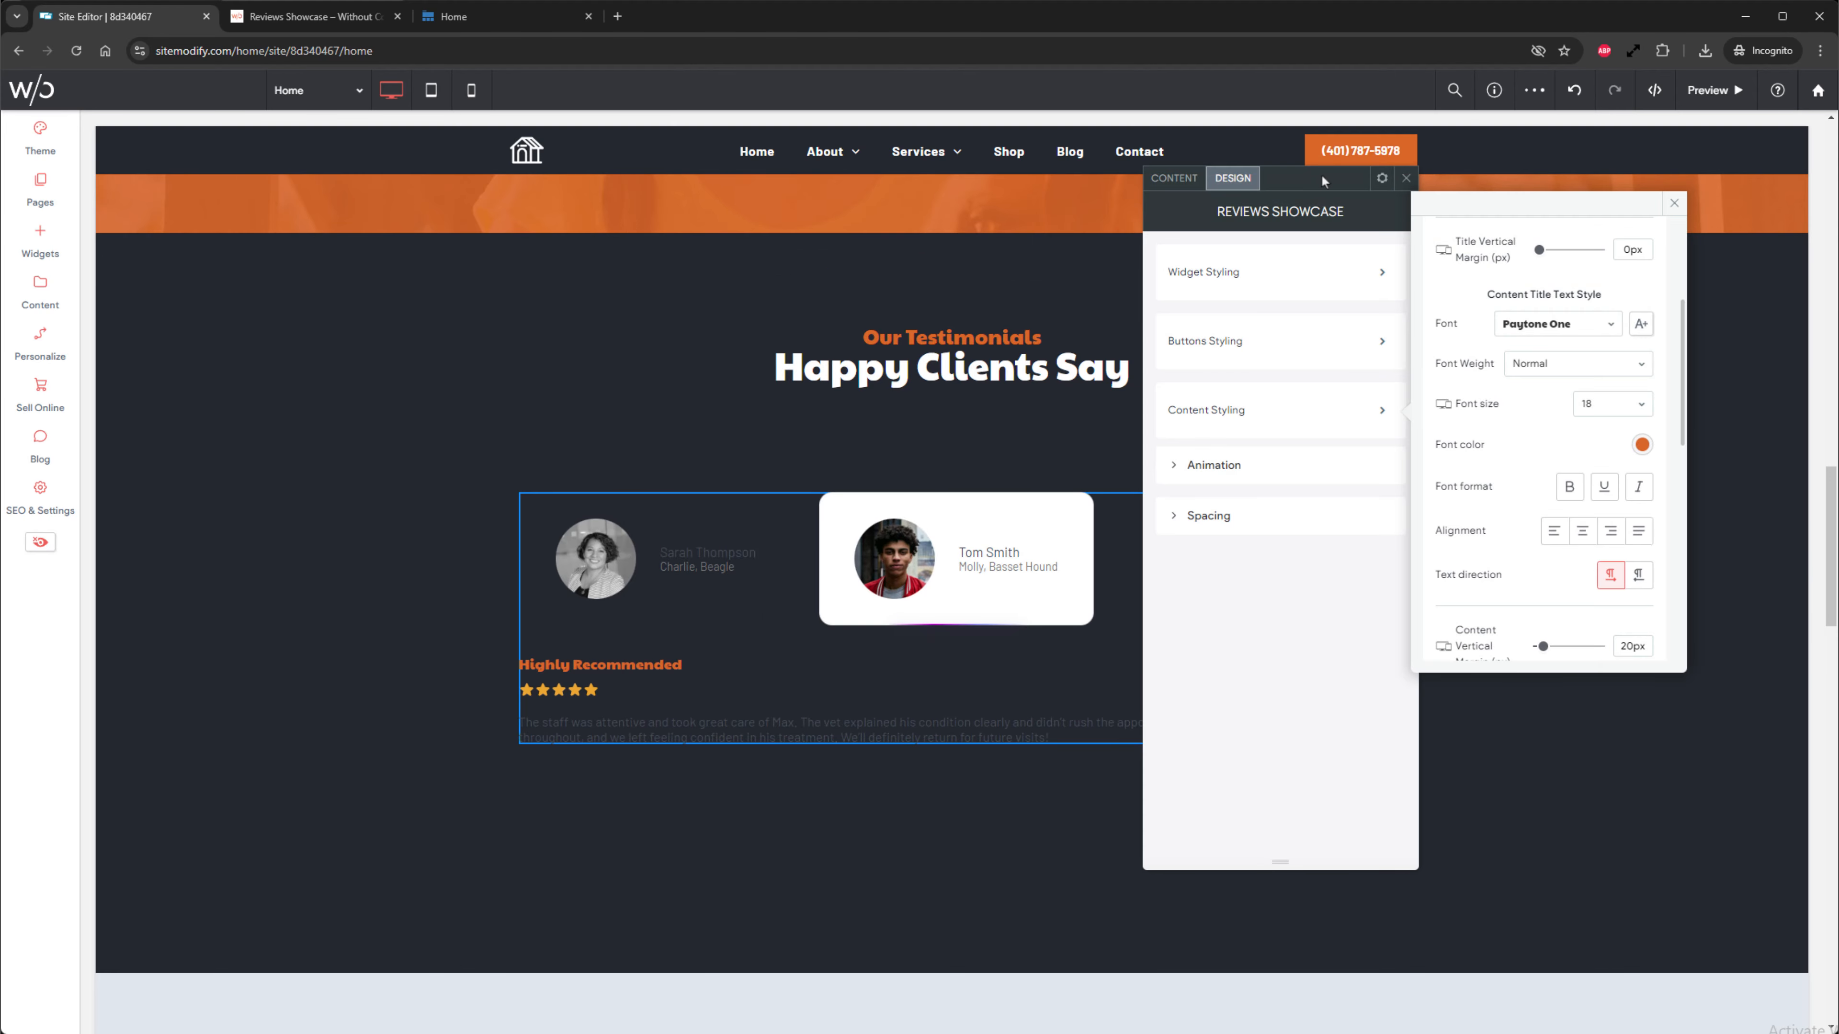
scroll(1495, 427, "down", 3)
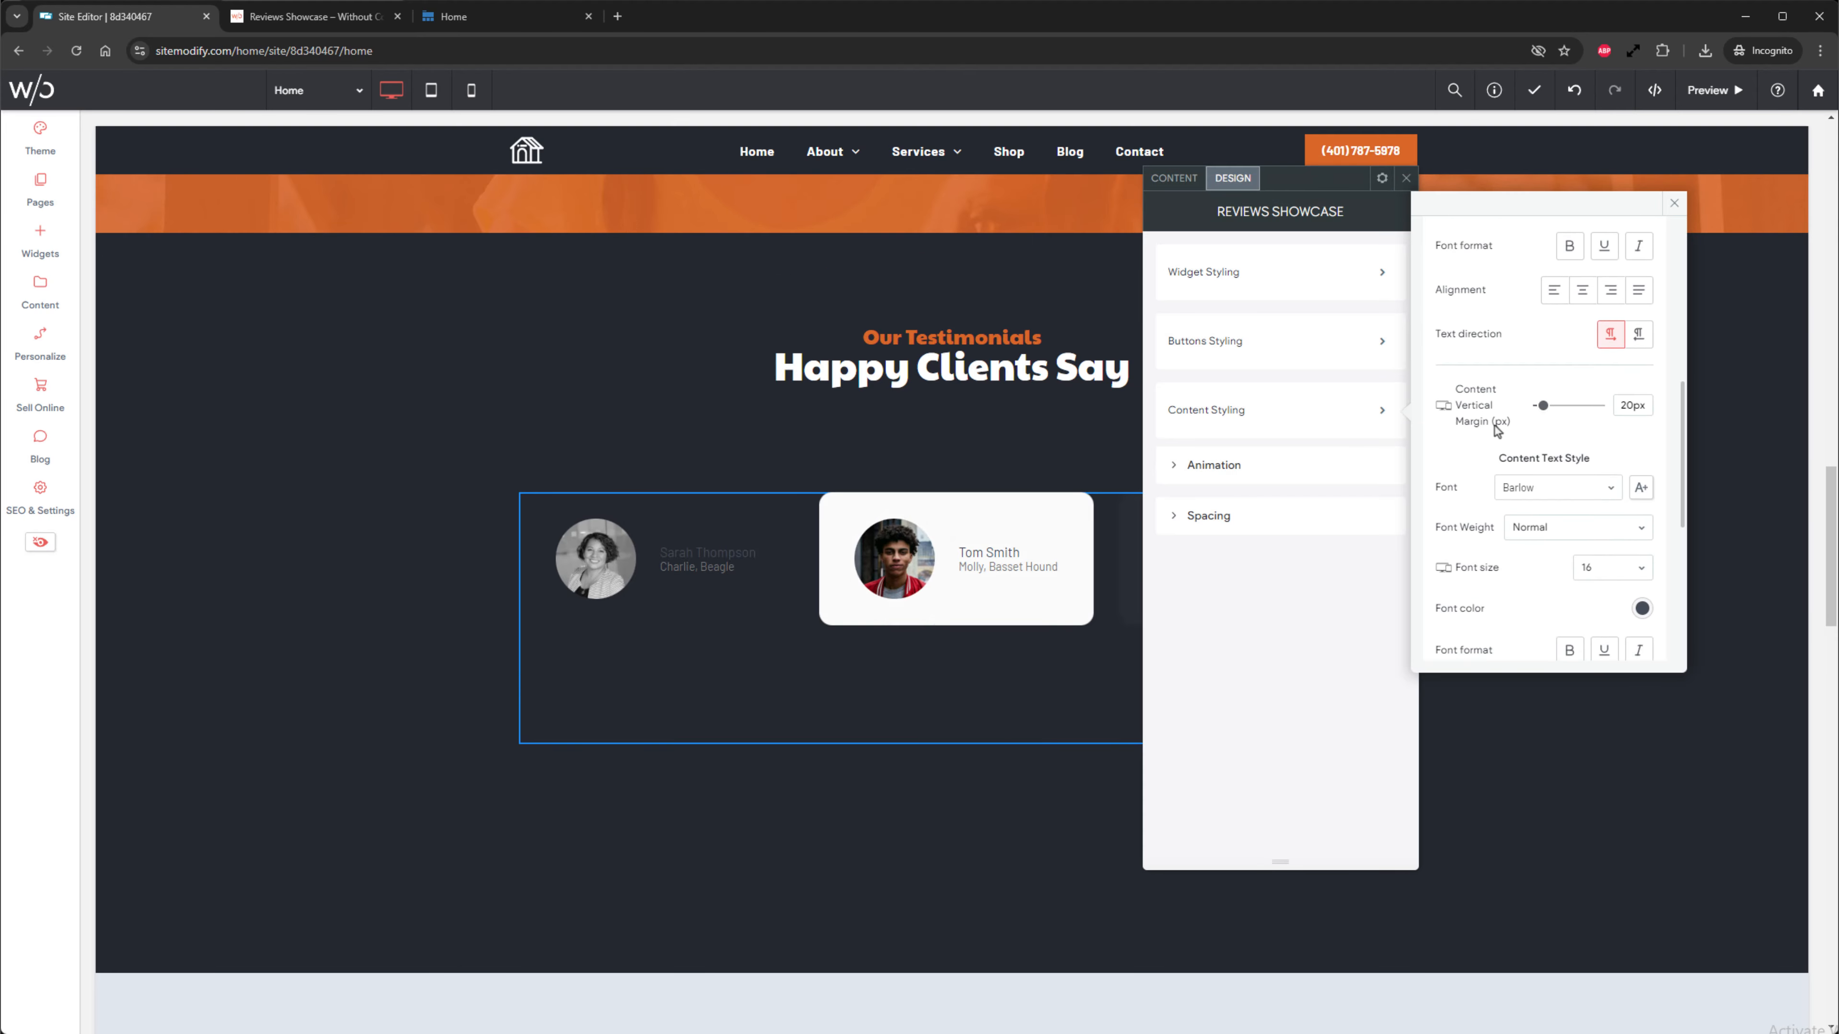
scroll(1495, 430, "down", 2)
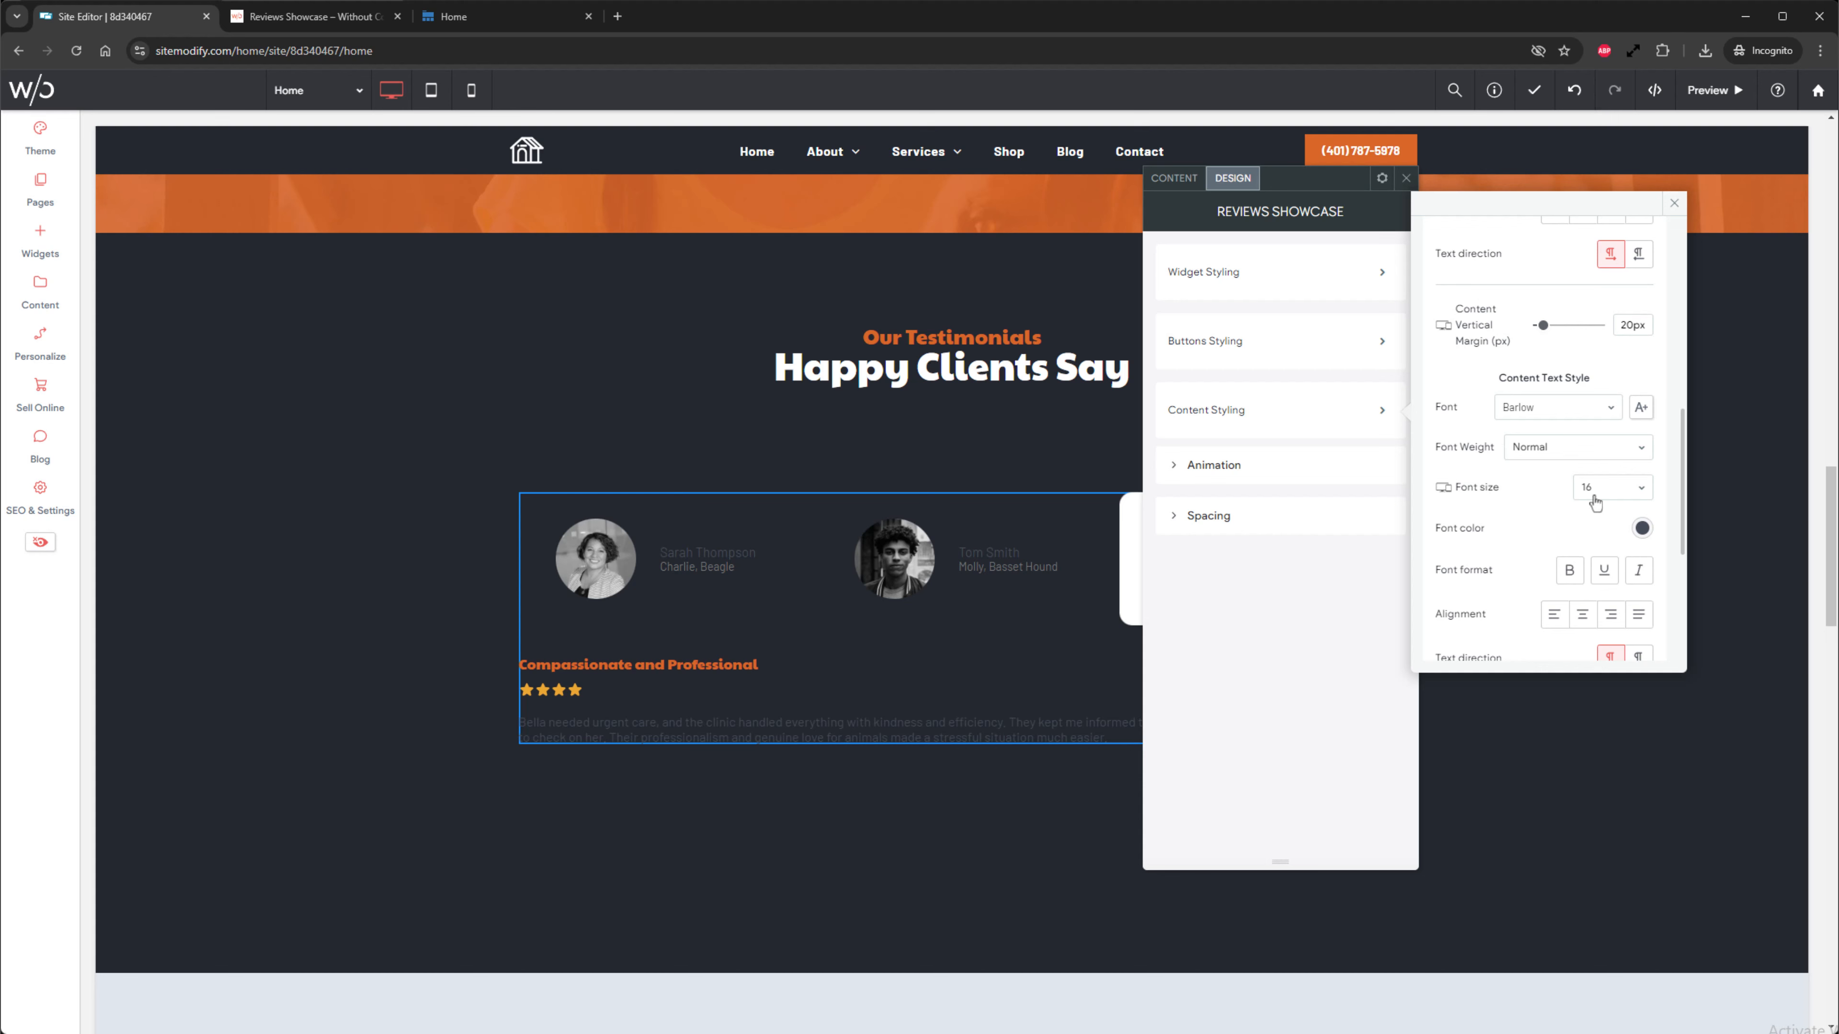
left_click(1642, 527)
left_click(1466, 520)
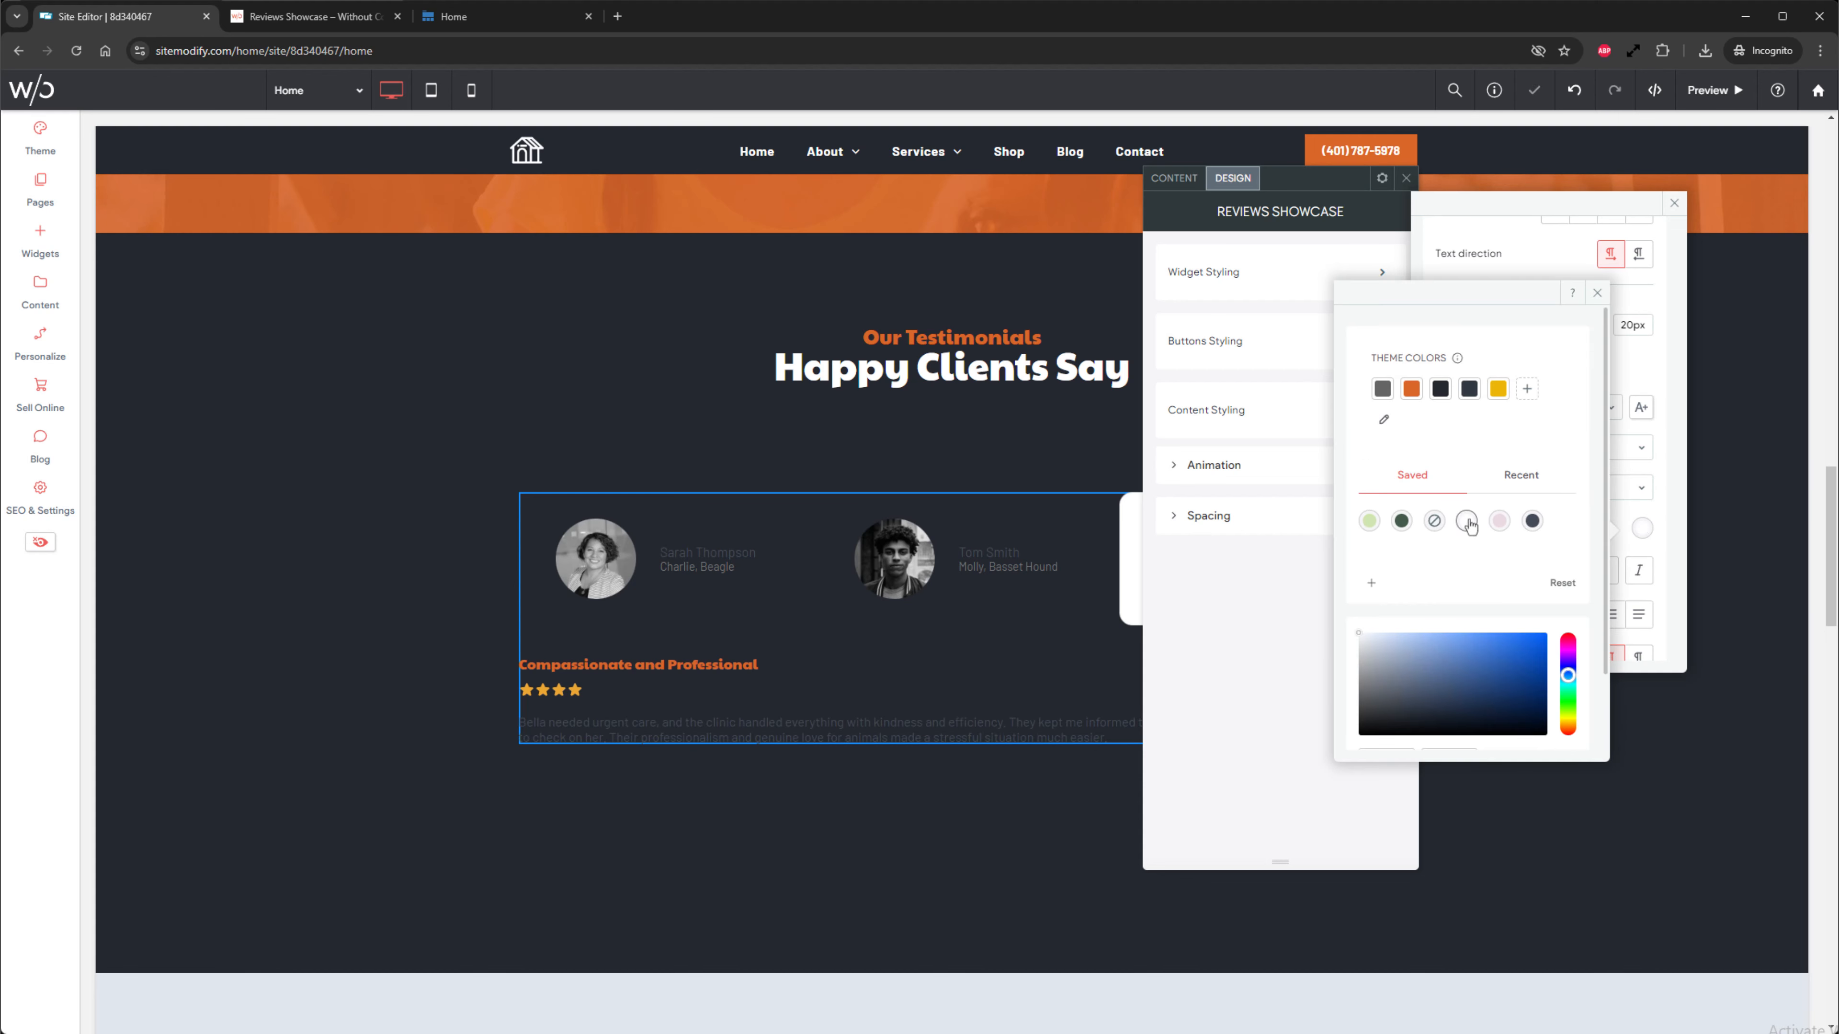
left_click(1597, 293)
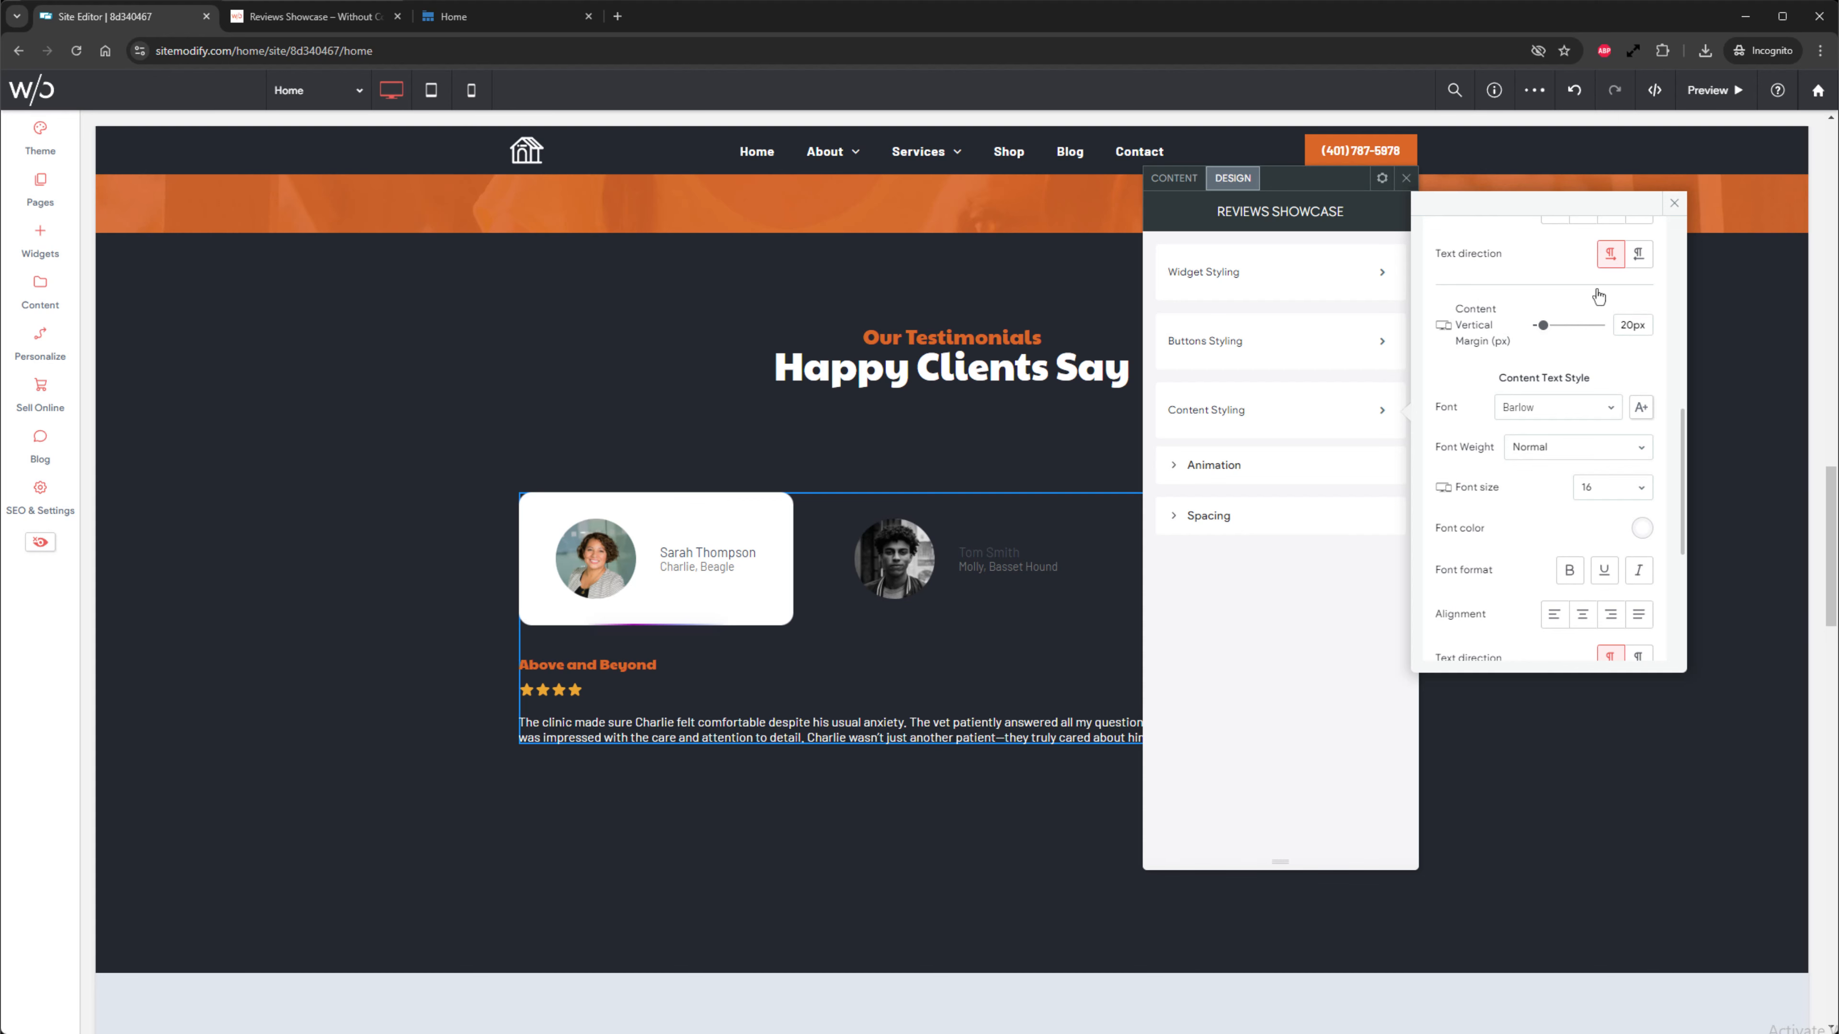
left_click(1674, 203)
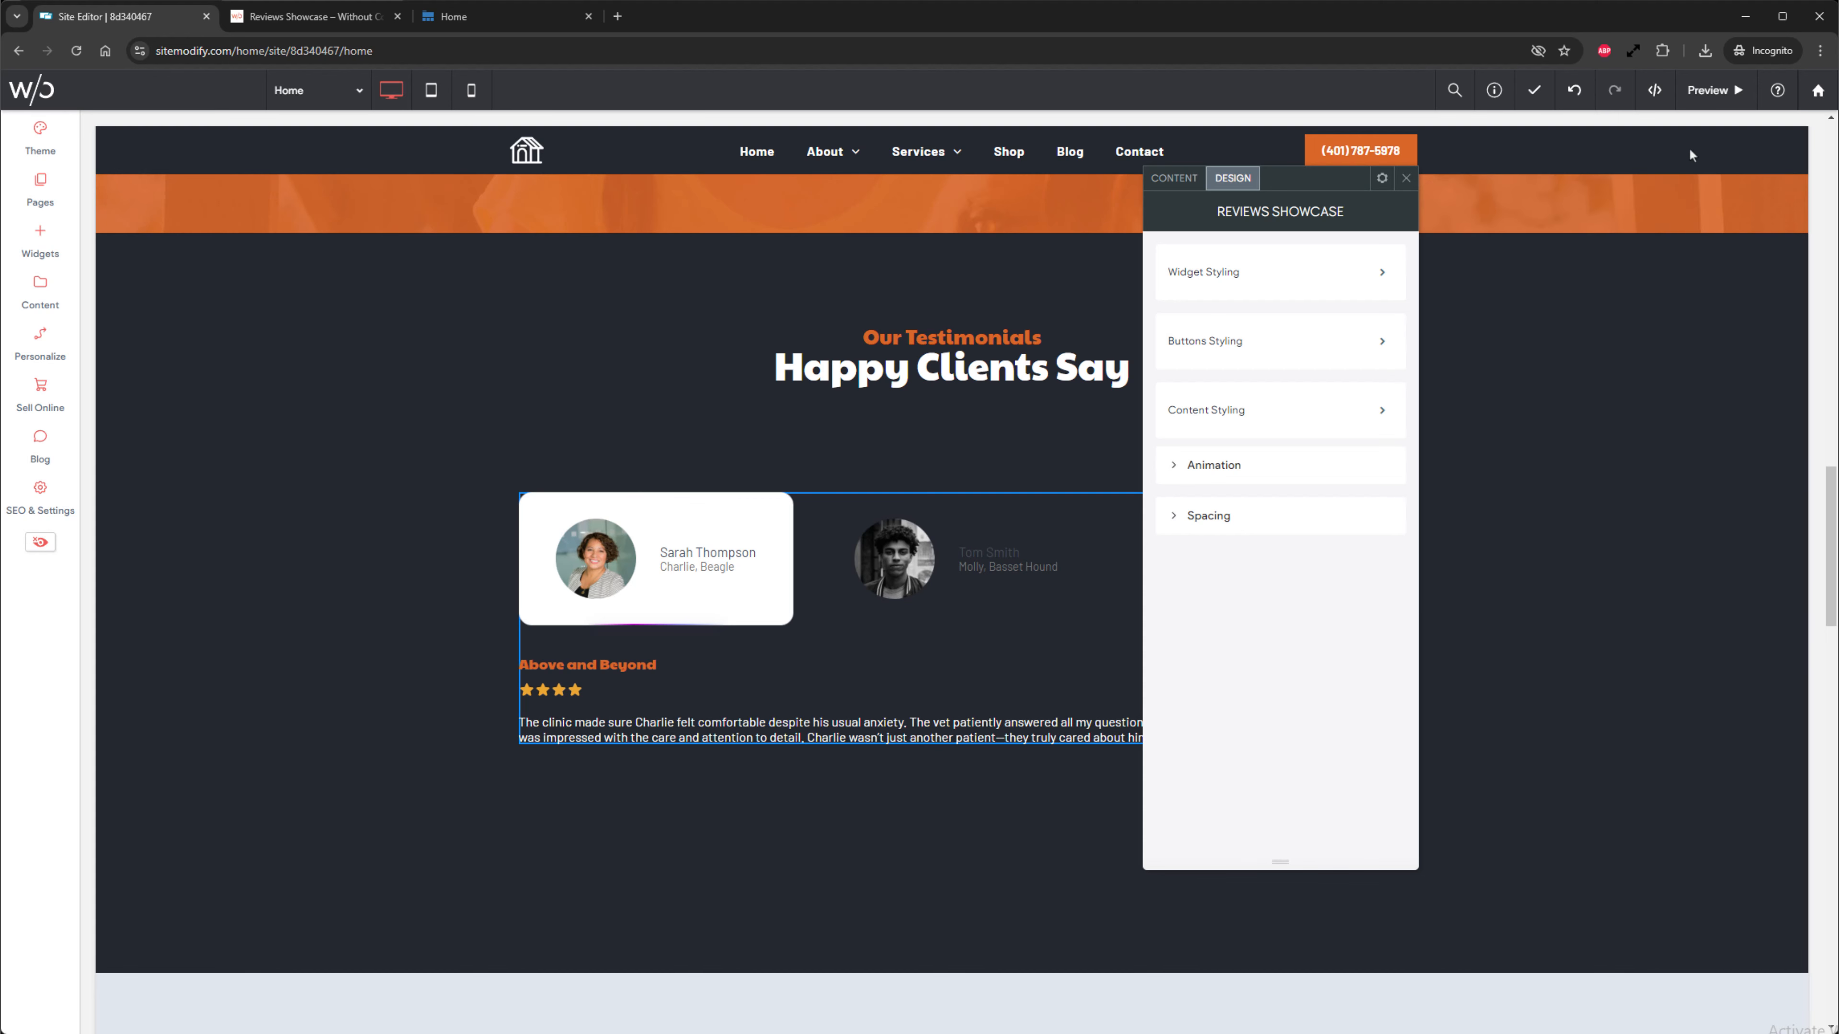
- Preview the site, copy its preview link and open that link in a new browser tab
left_click(1703, 106)
left_click(1549, 90)
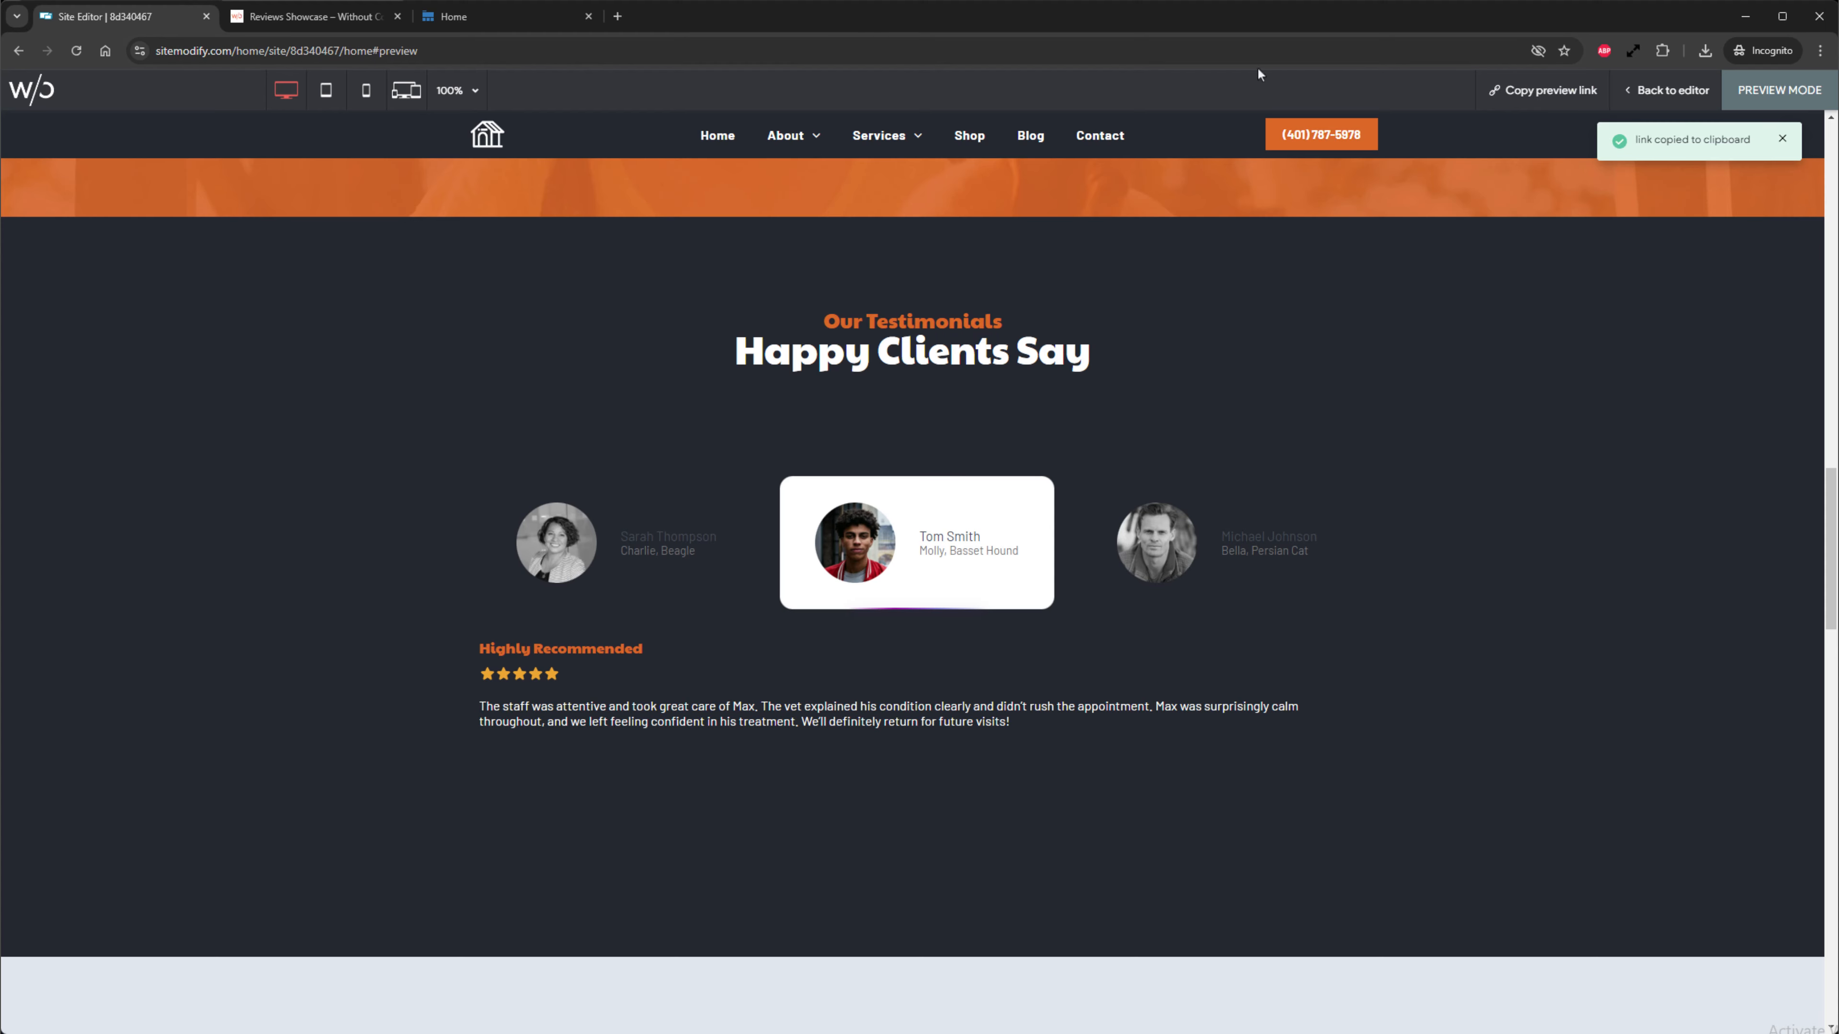
key("ctrl+t")
right_click(597, 51)
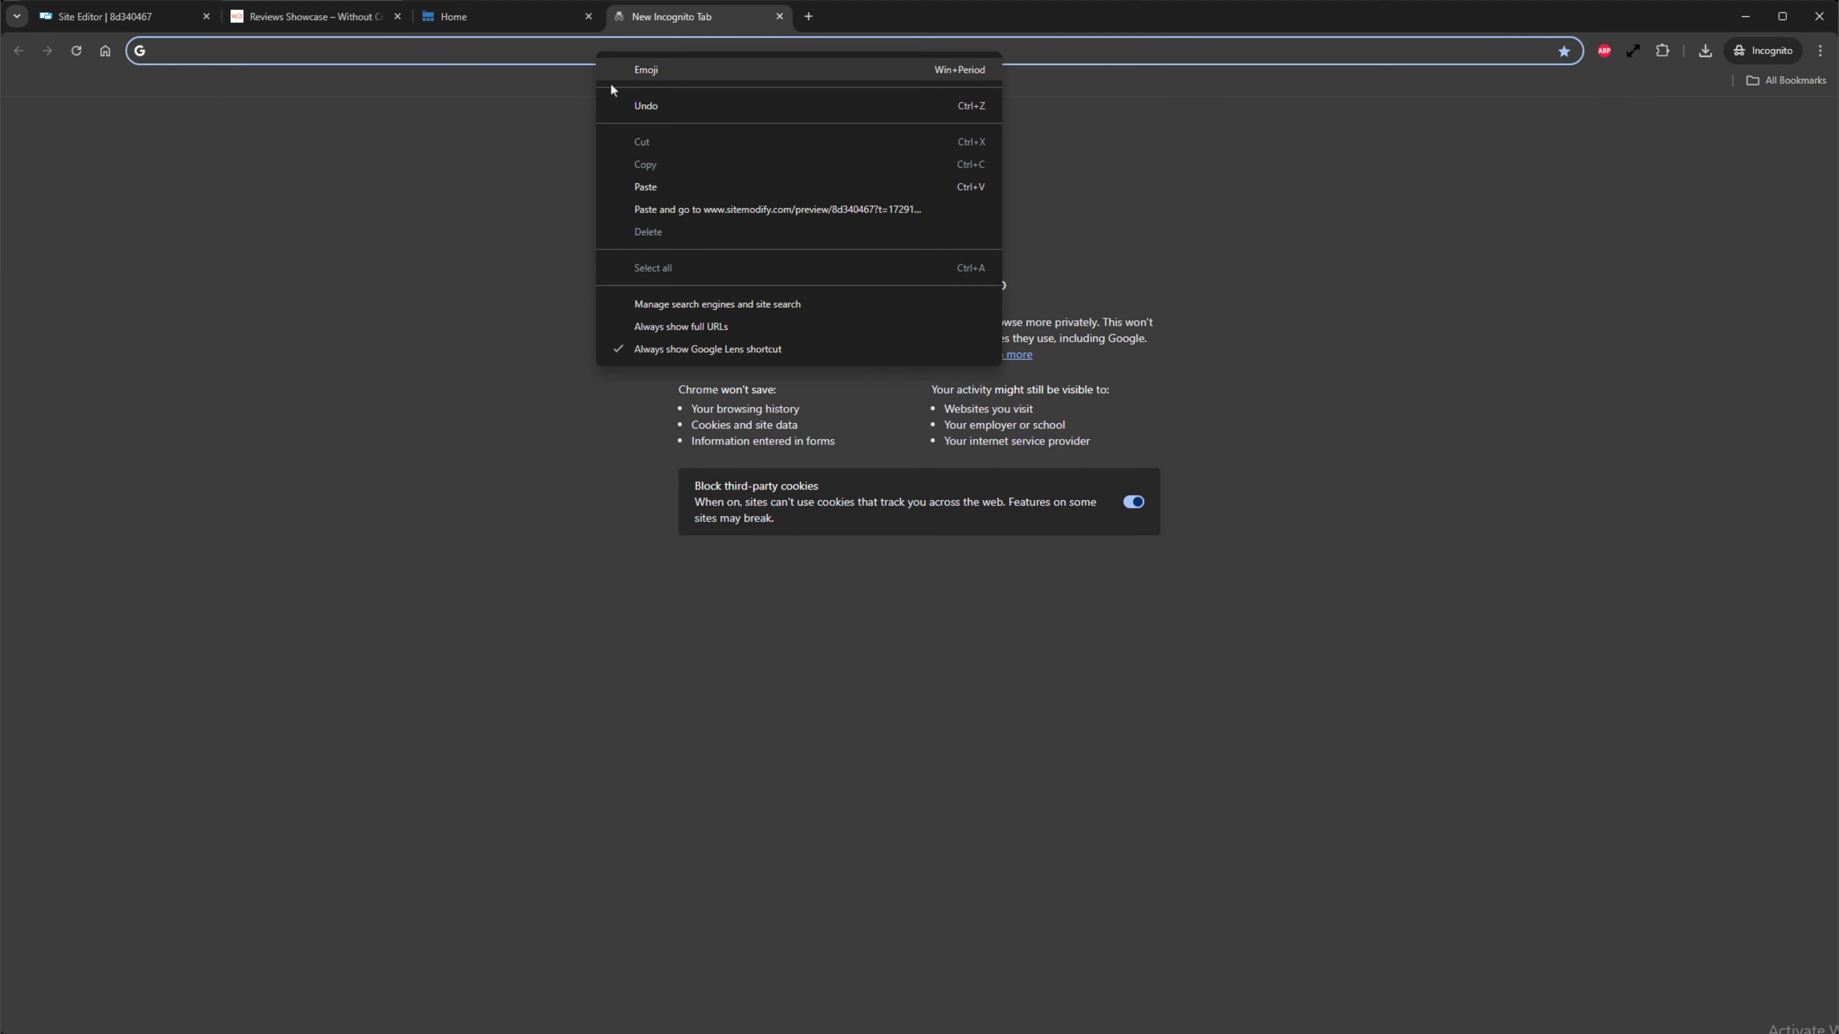
left_click(666, 207)
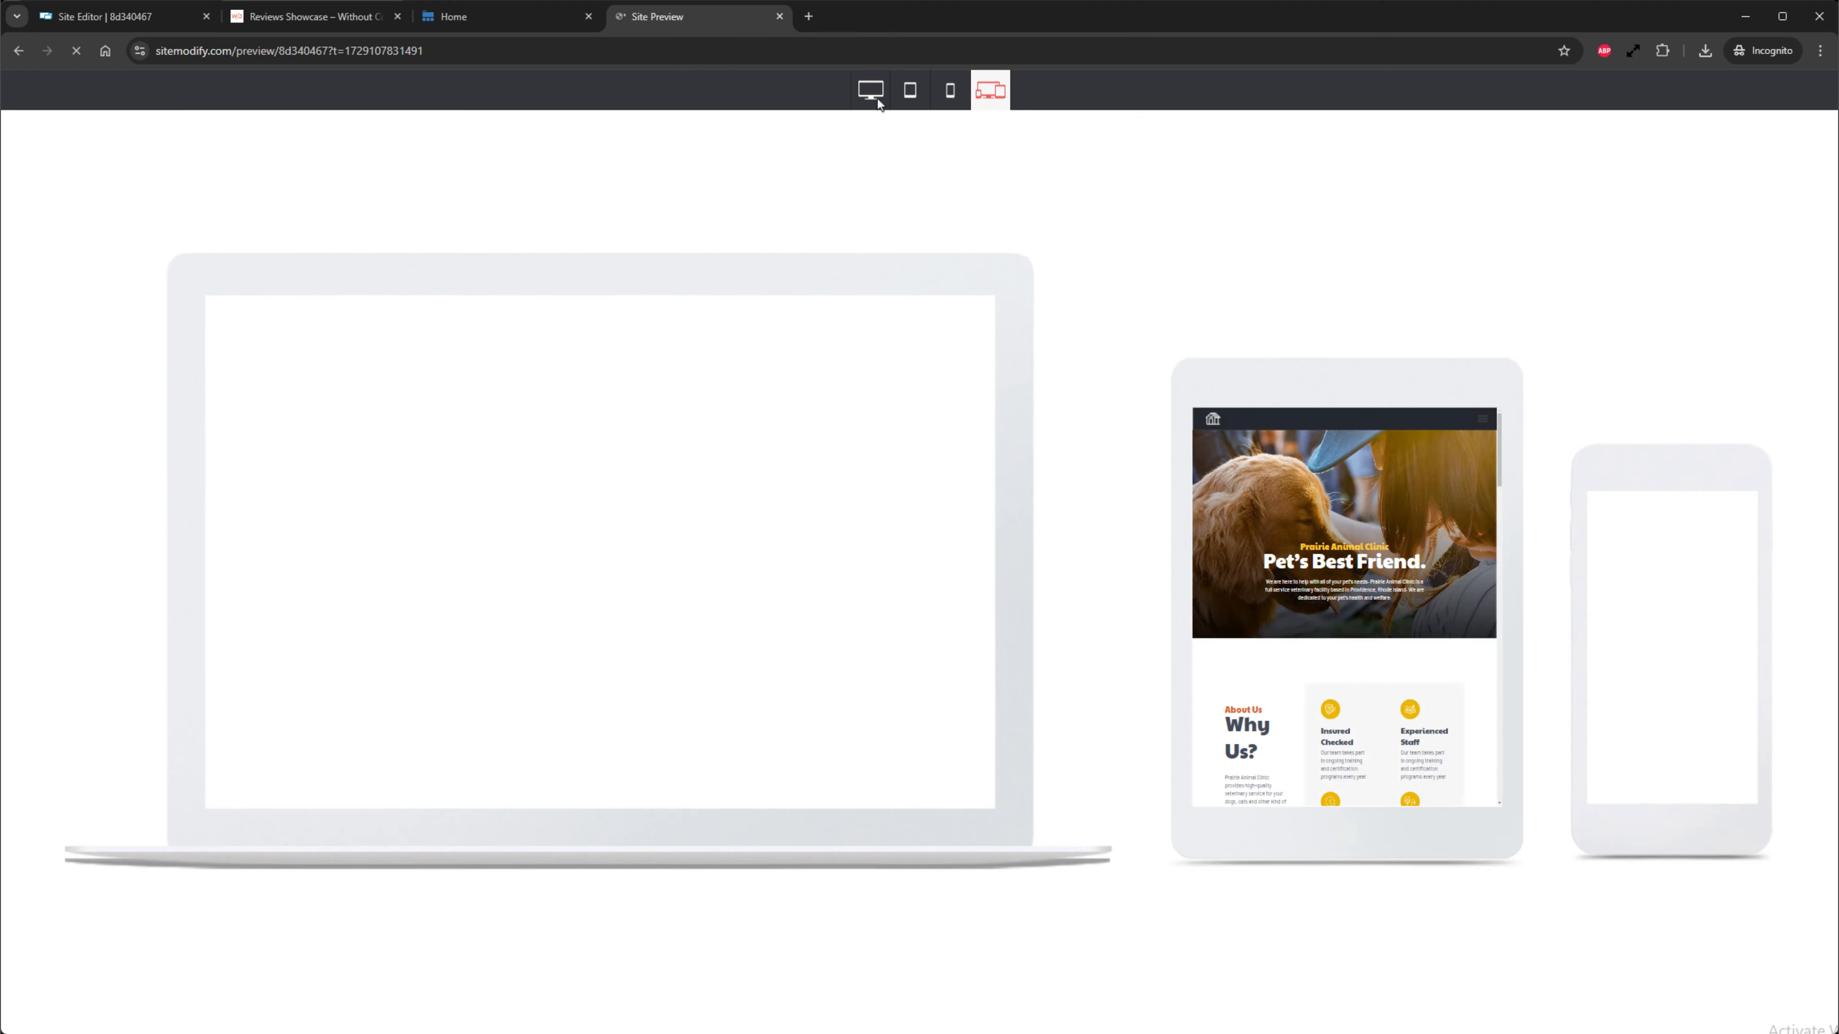
- Switch the site preview to desktop view and check how the Happy Clients Say reviews rotate and respond to hovering
left_click(878, 99)
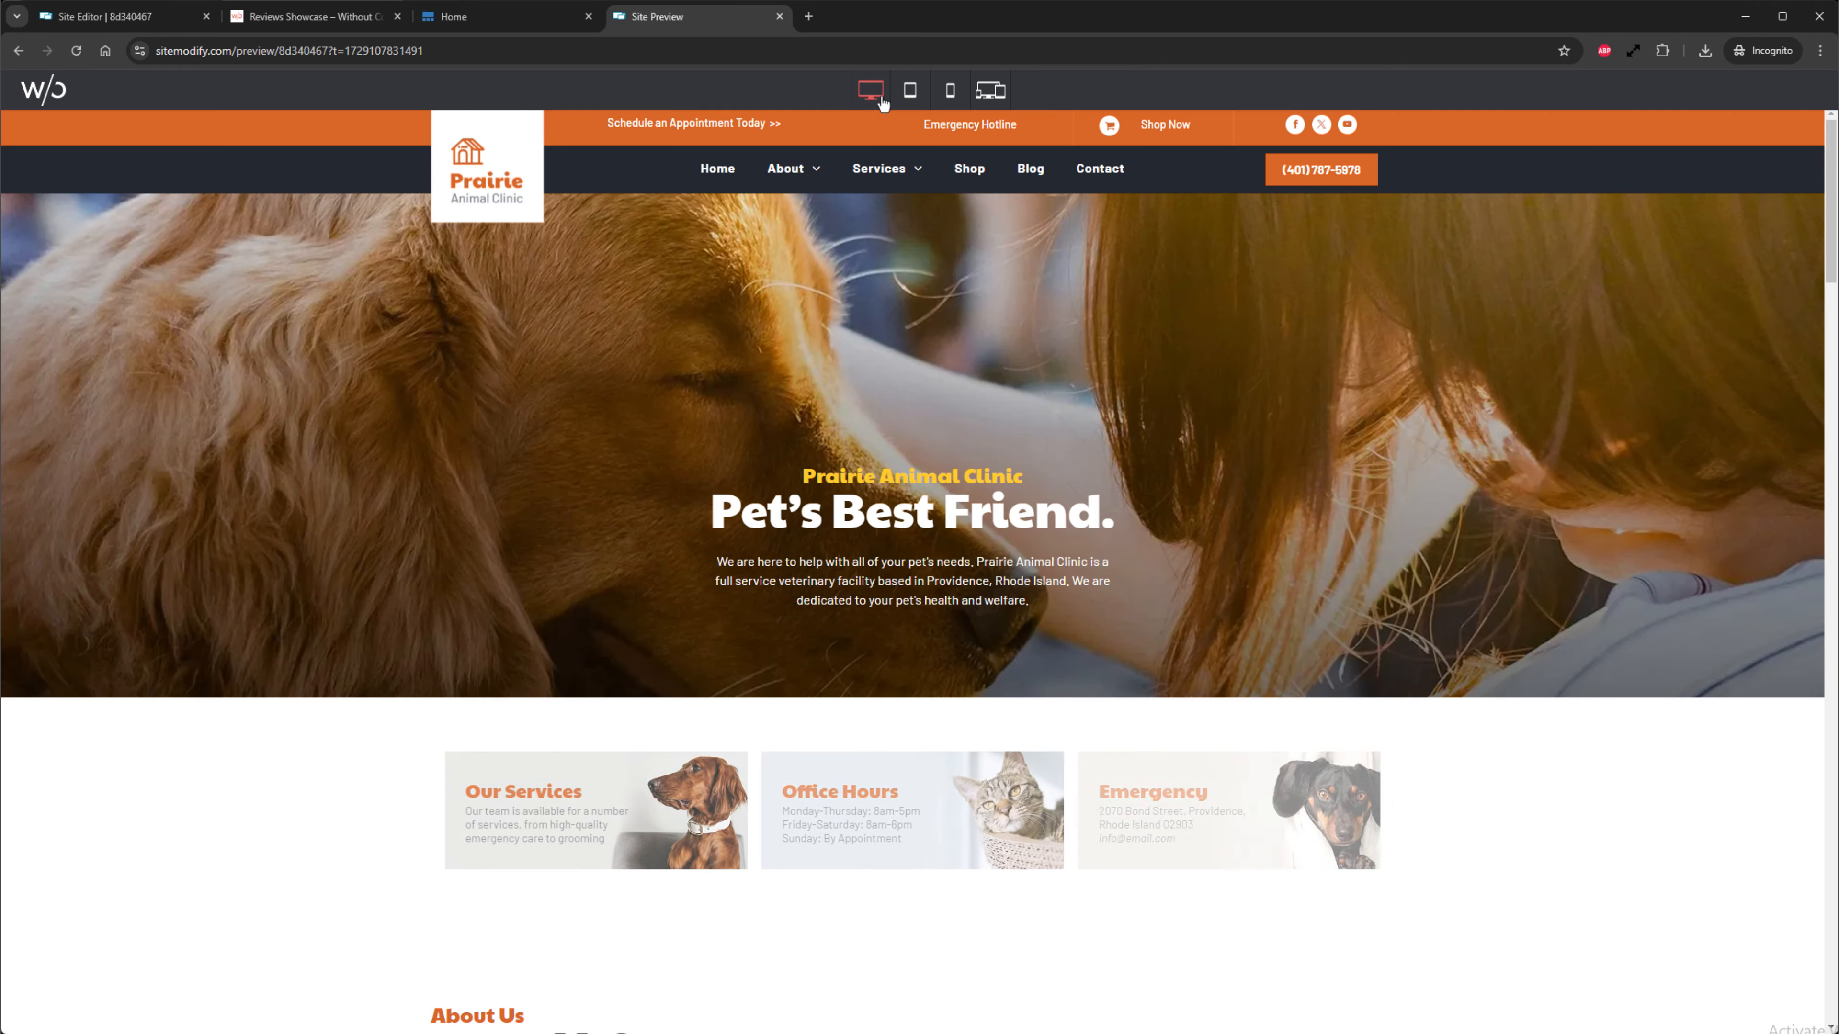
scroll(942, 132, "down", 5)
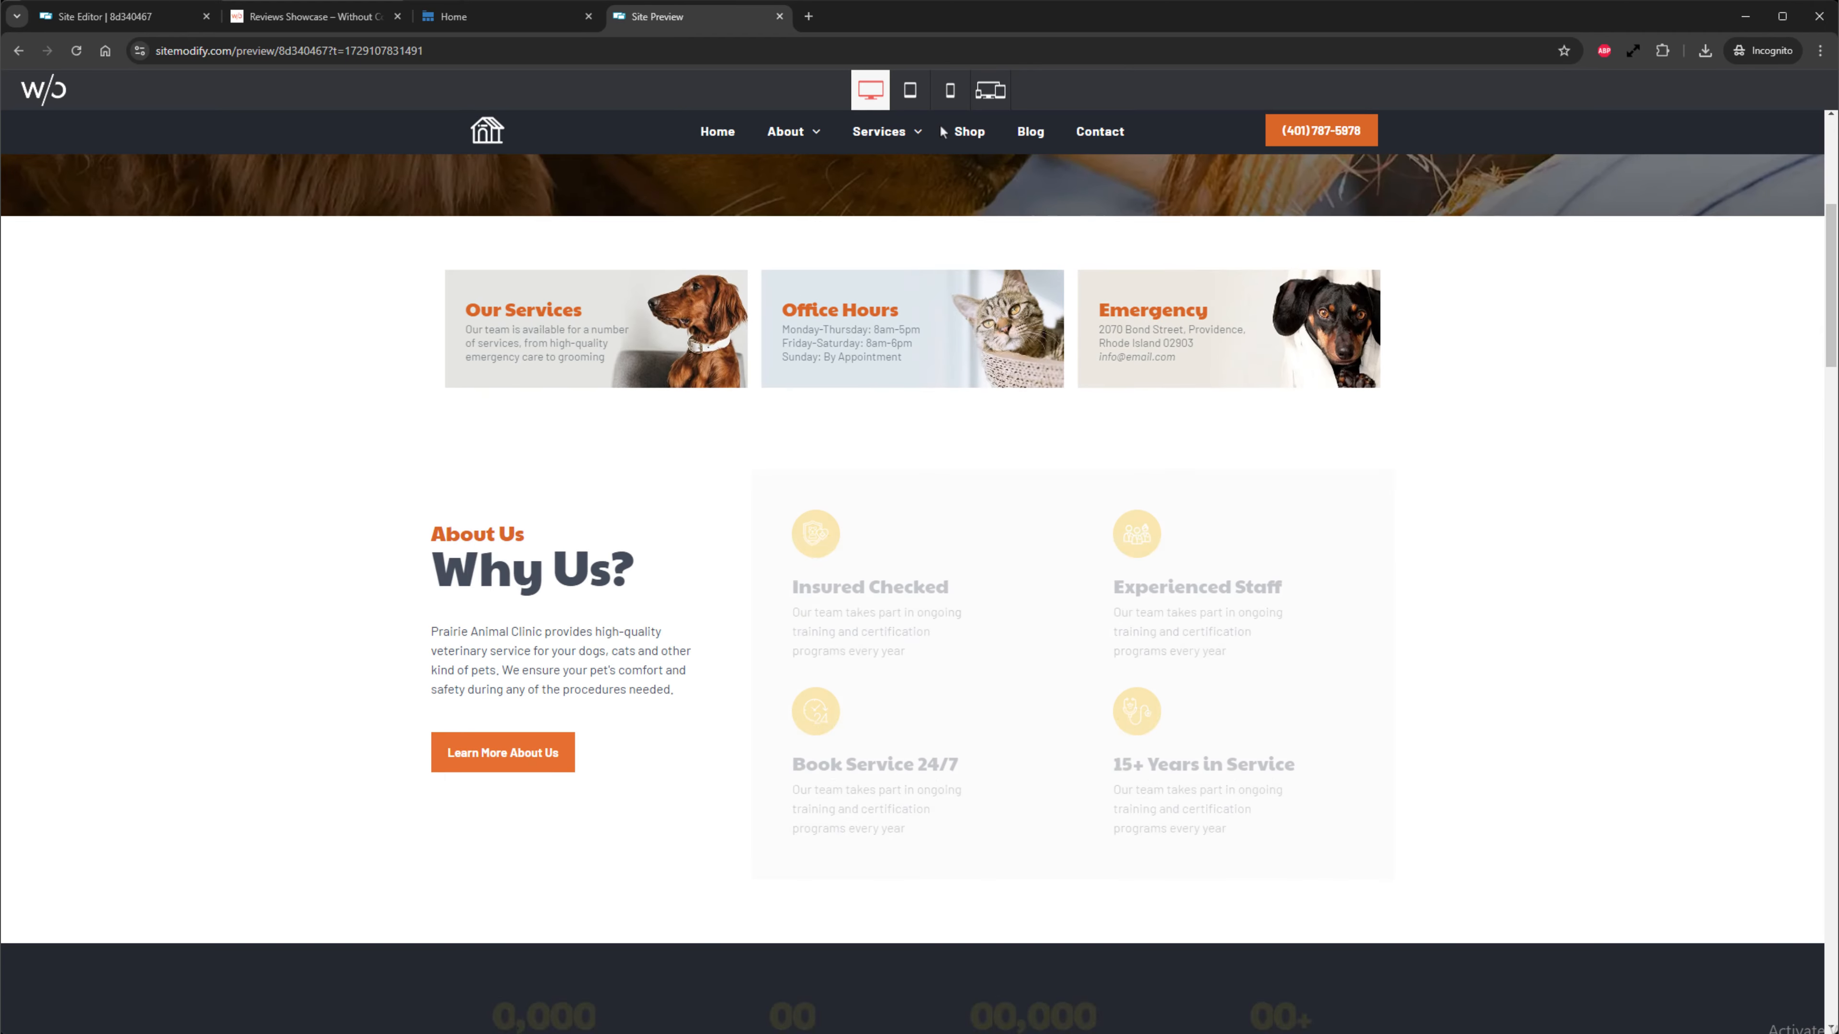
scroll(1611, 464, "down", 15)
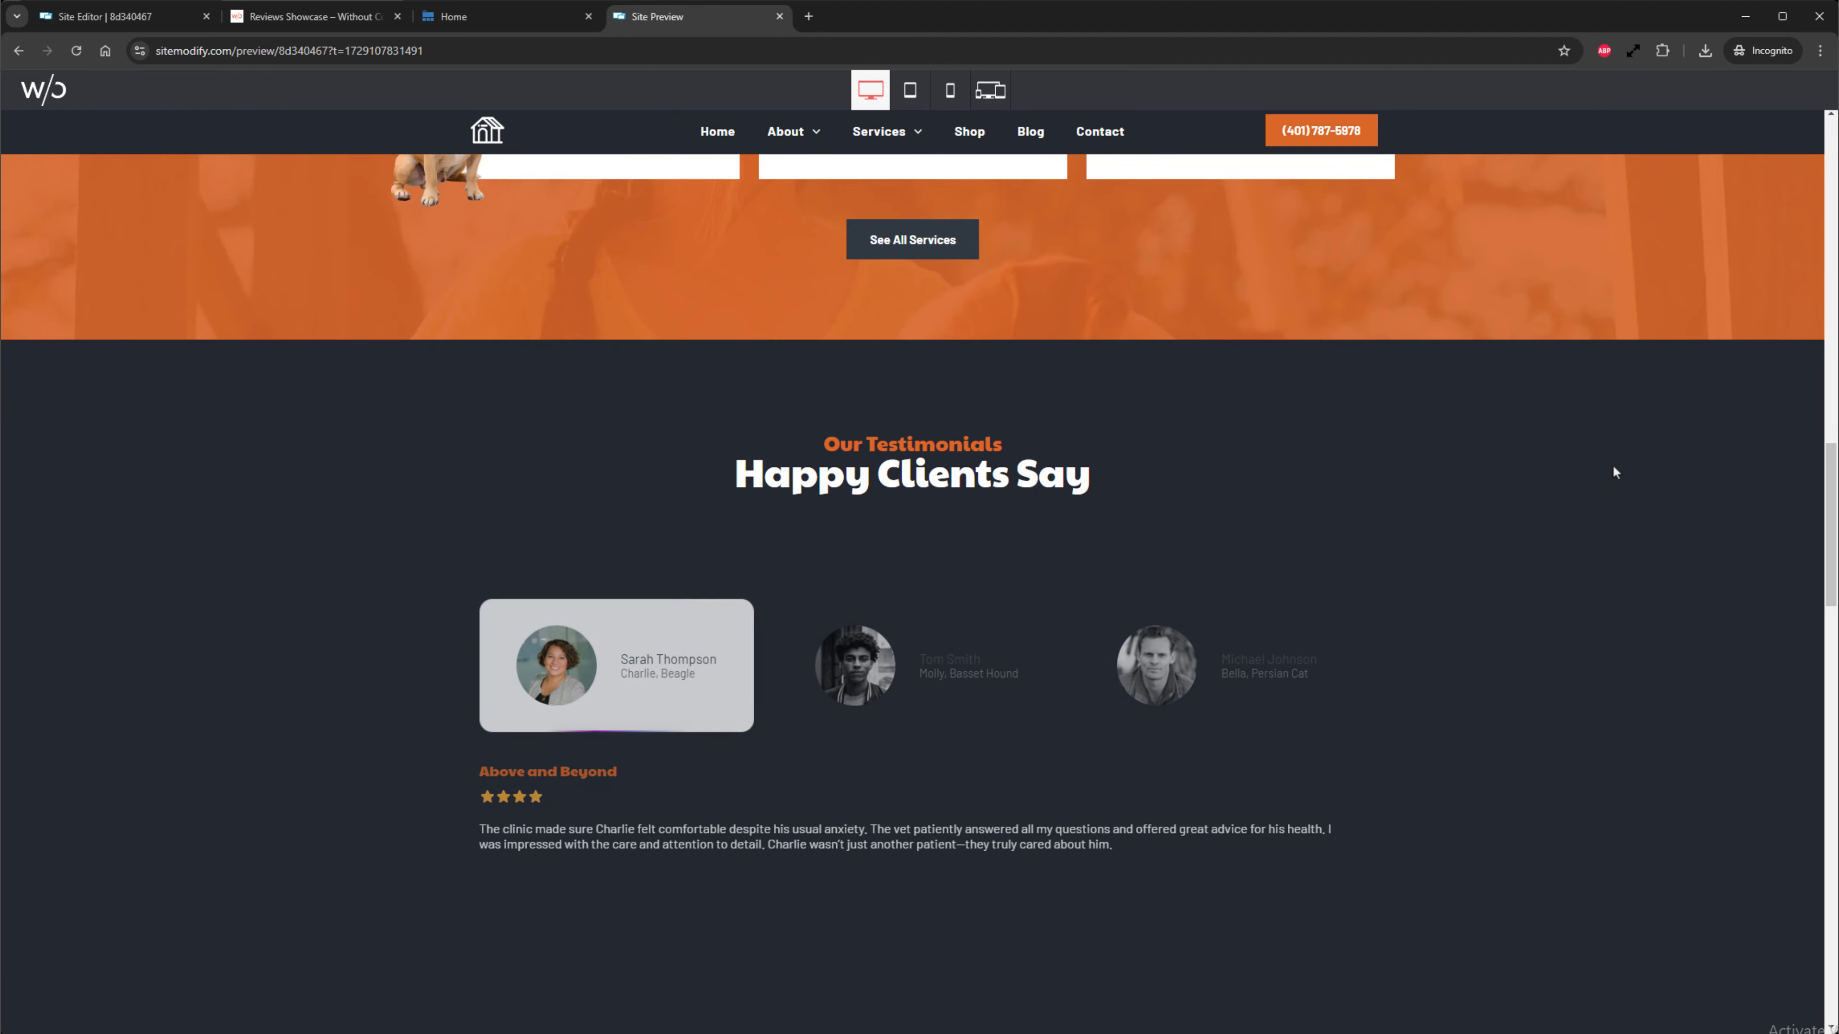
scroll(1613, 469, "down", 2)
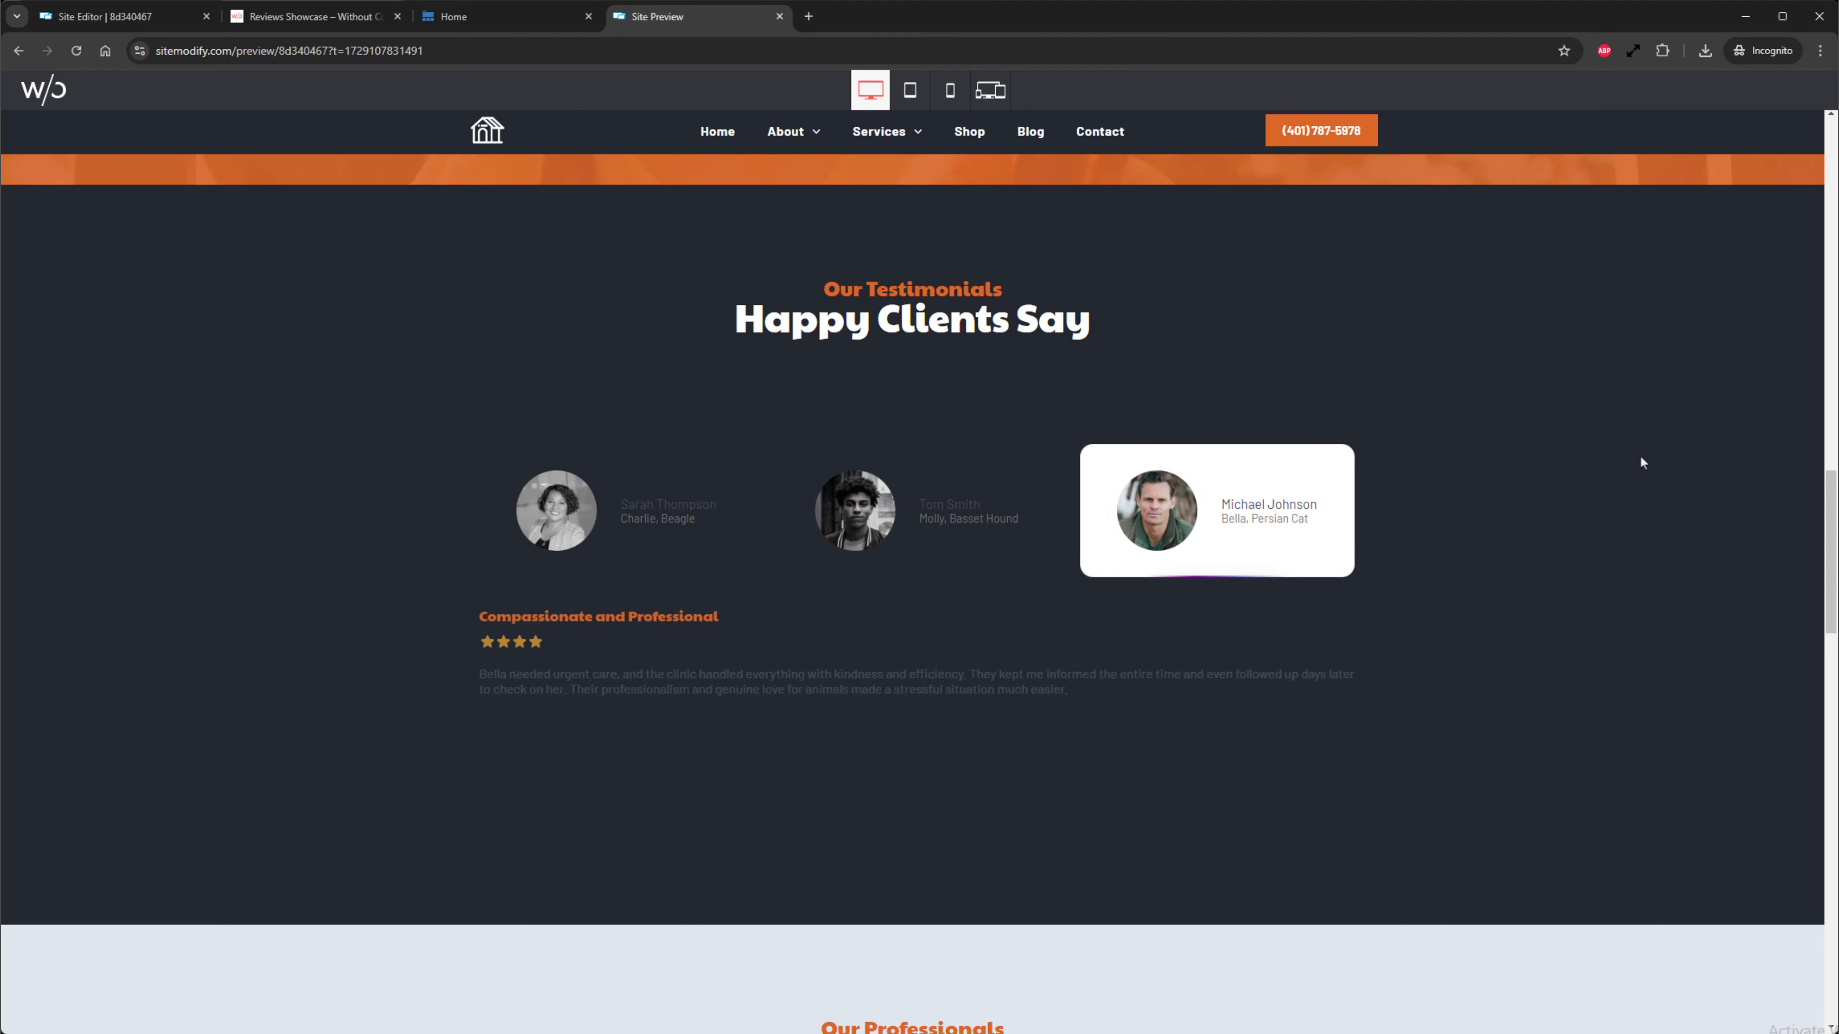
mouse_move(750, 534)
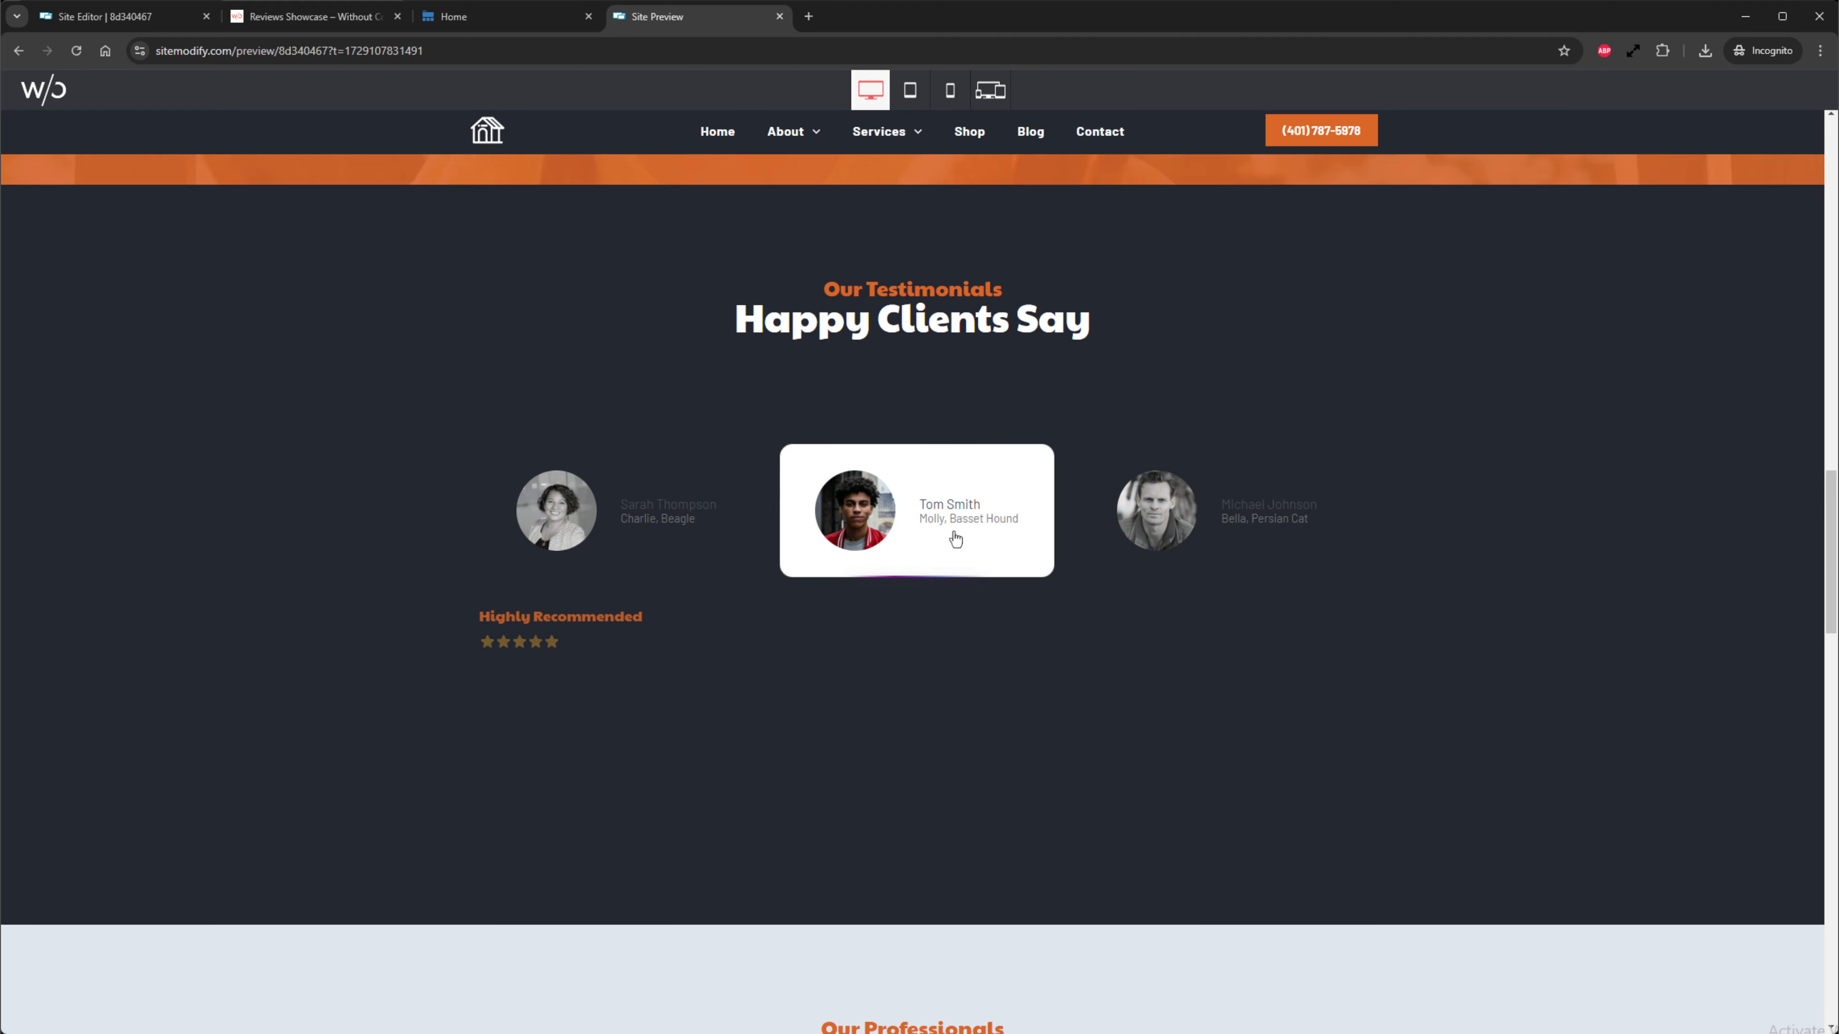
mouse_move(1115, 539)
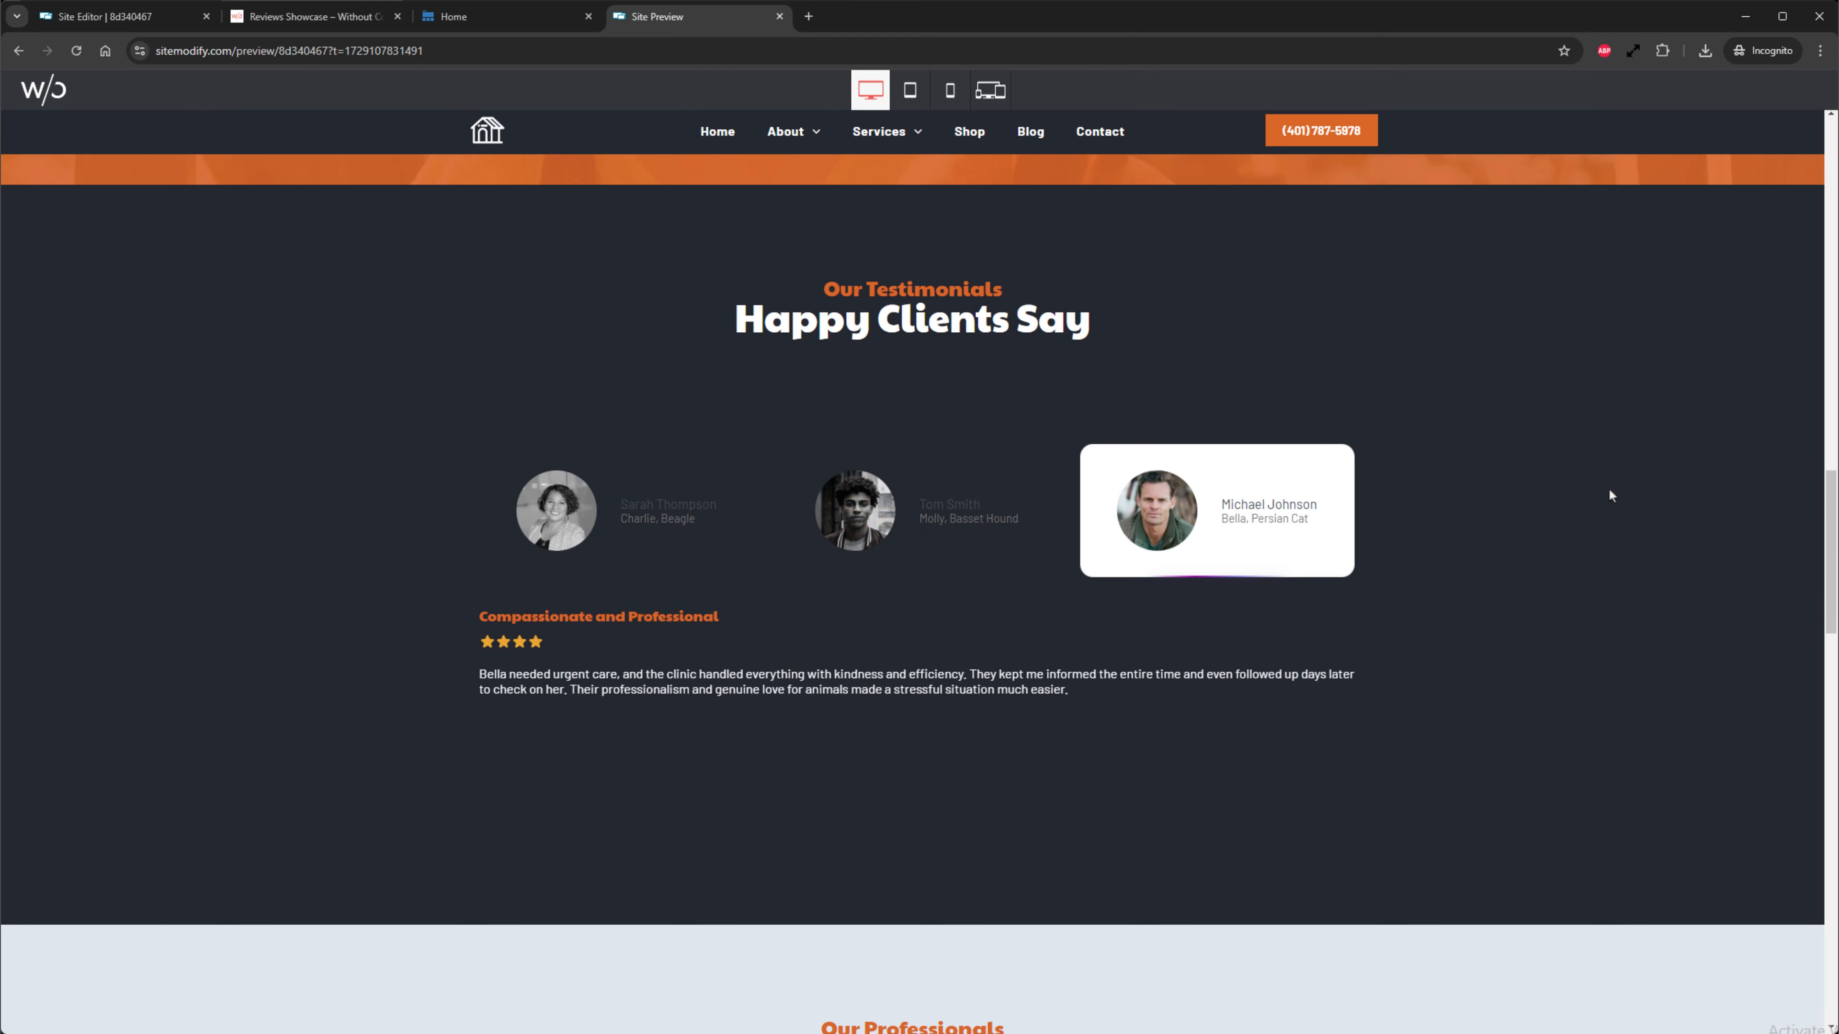